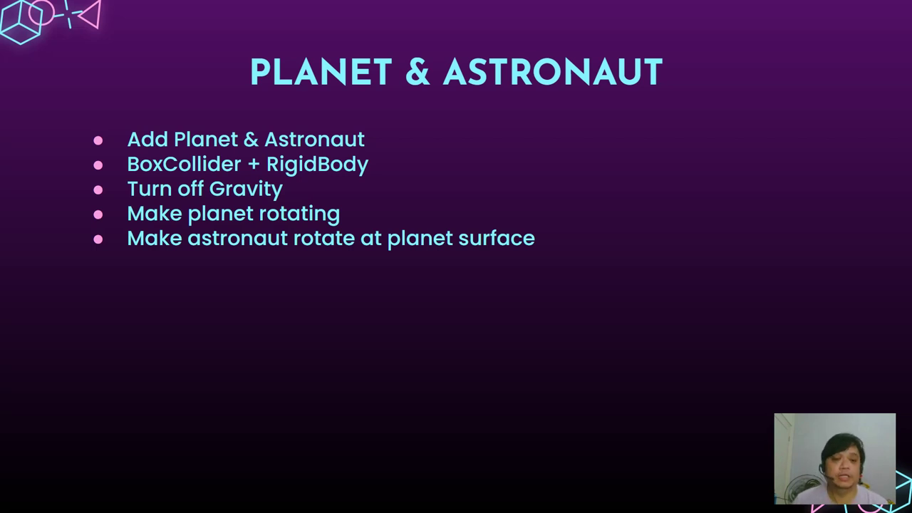
# - Exit the slideshow to return to the Week 1 - Async Notes editor on the Planet & Astronaut slide
pyautogui.press('Escape')
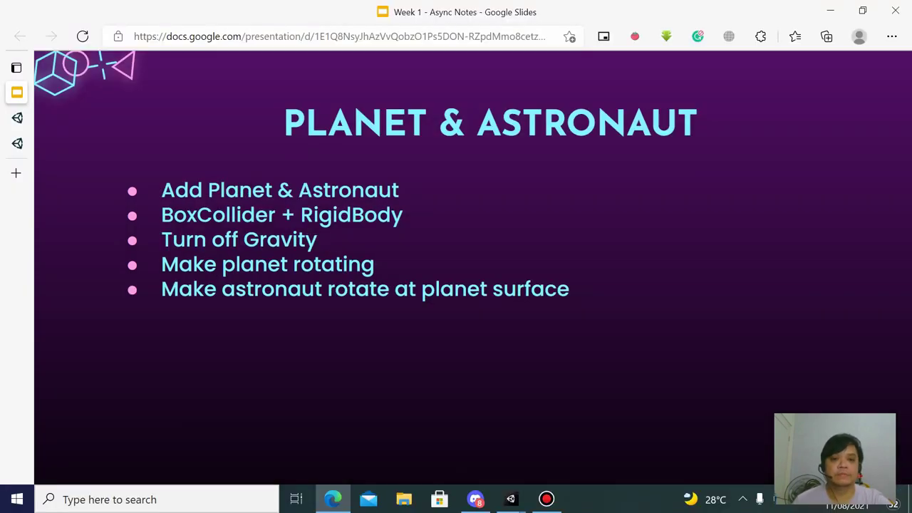
# - Bring up the Planet Jumper project's SampleScene, then show the Asset Store My Assets page in Edge
pyautogui.moveTo(511, 499)
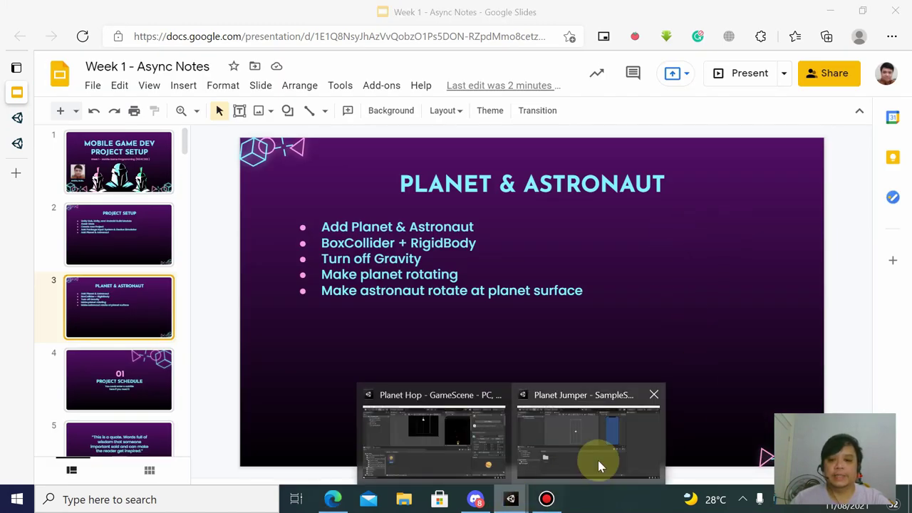
pyautogui.click(598, 461)
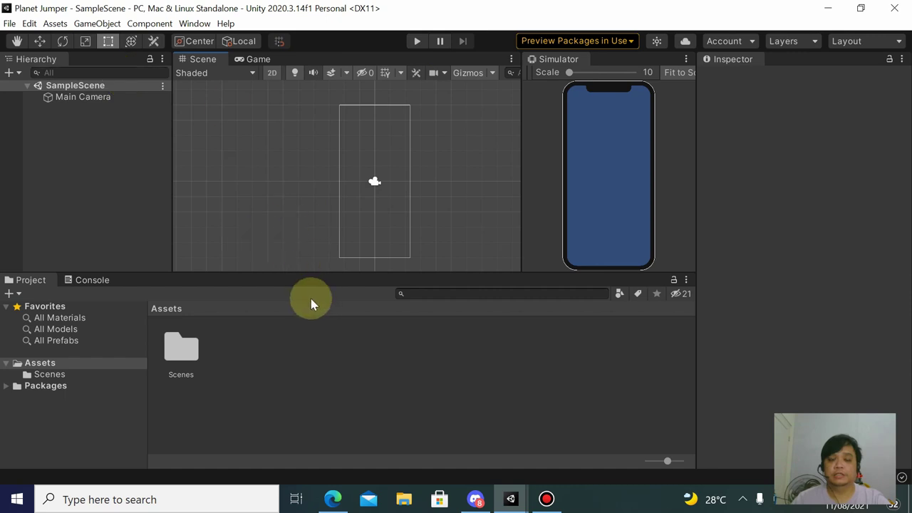
pyautogui.click(325, 507)
pyautogui.click(17, 142)
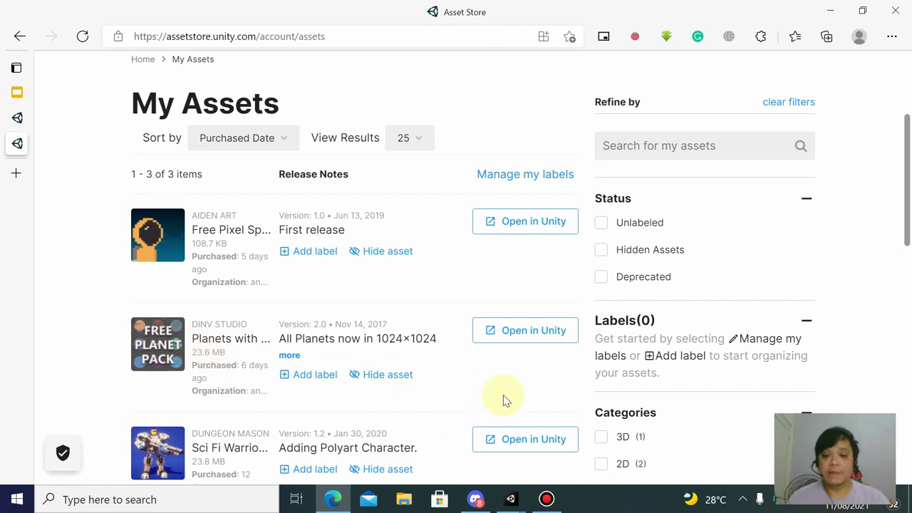
# - Send the Free Planet Pack to the Unity Editor and allow the browser to launch Unity
pyautogui.click(520, 337)
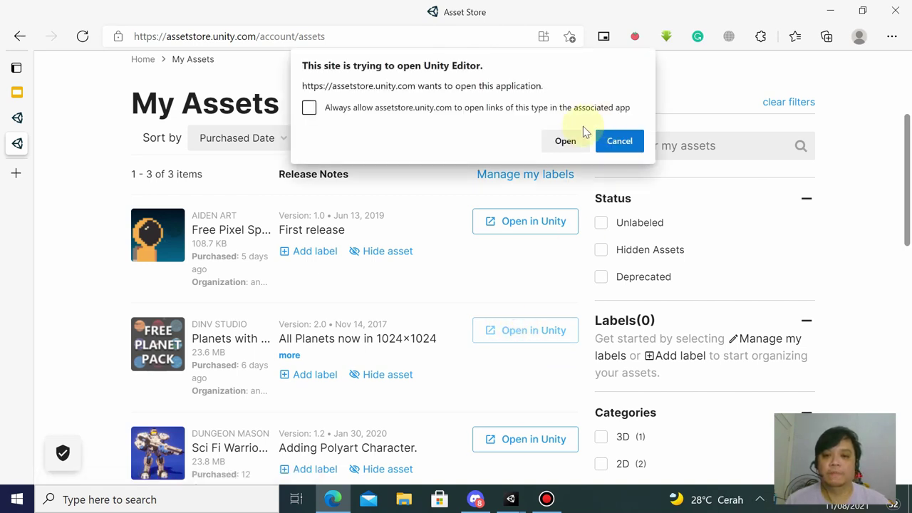
pyautogui.click(578, 136)
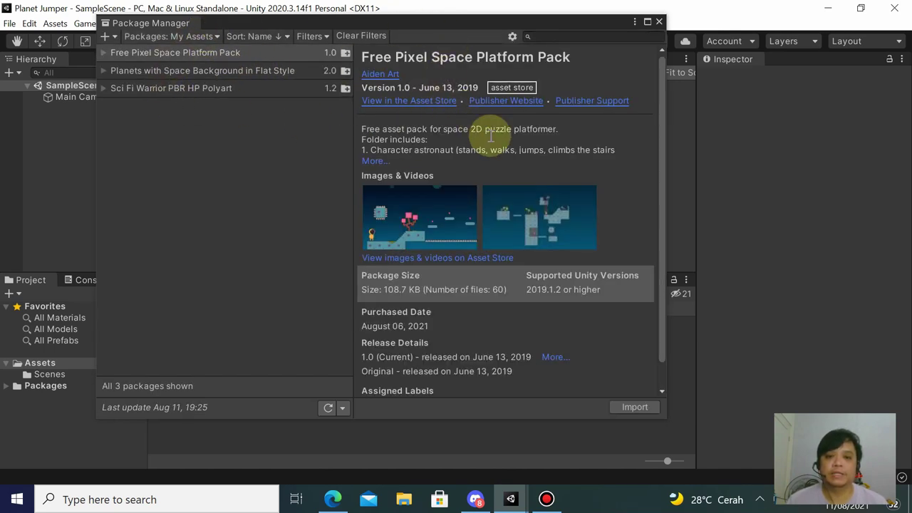
# - Import all files of the Free Pixel Space Platform Pack and close Package Manager
pyautogui.click(632, 407)
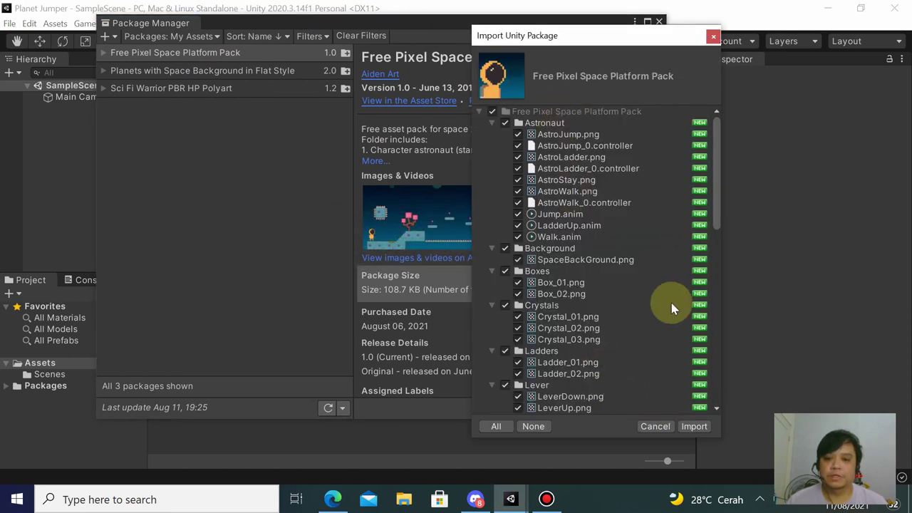
pyautogui.click(694, 426)
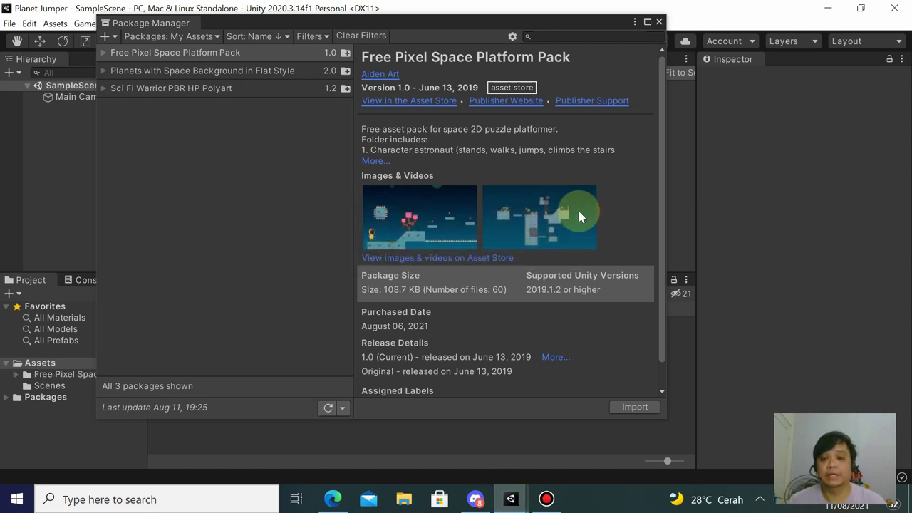
pyautogui.click(658, 21)
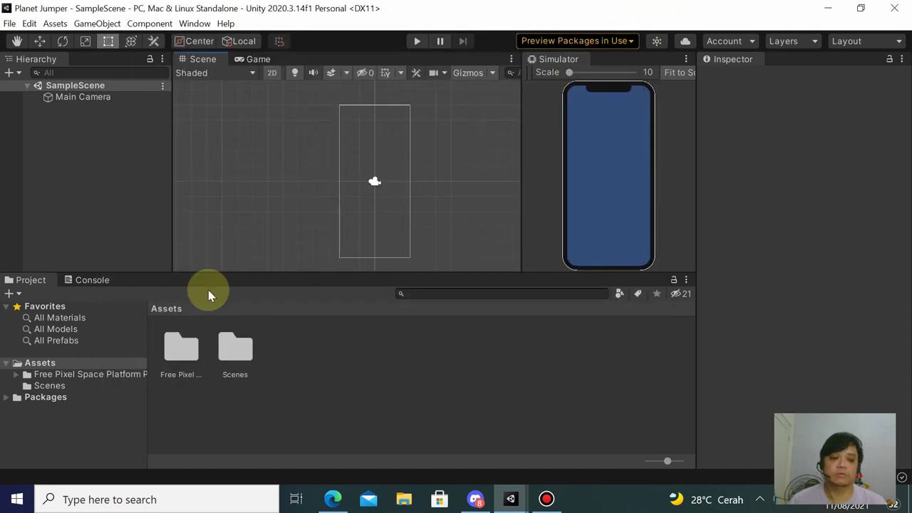
# - Browse the pack's Boxes, Ladders, Platforms, Tiles and Astronaut folders
pyautogui.click(17, 375)
pyautogui.scroll(-3, 107, 385)
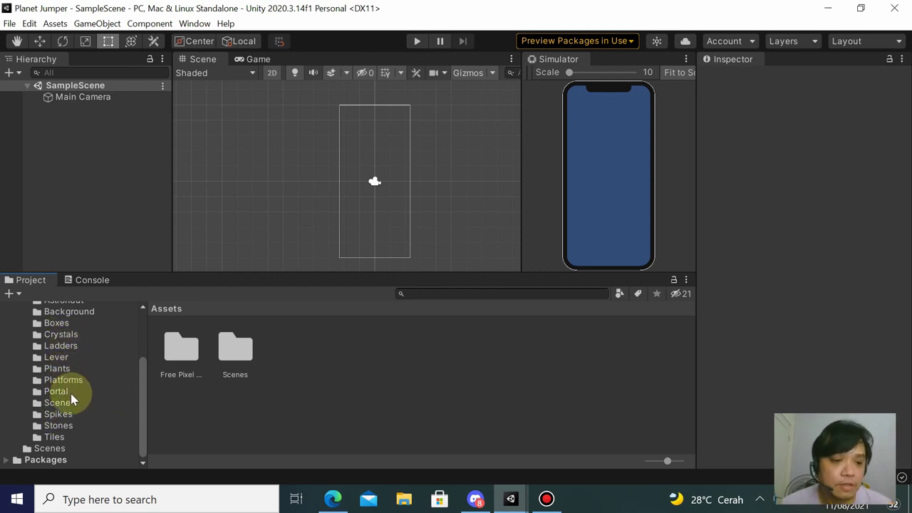
pyautogui.scroll(3, 64, 400)
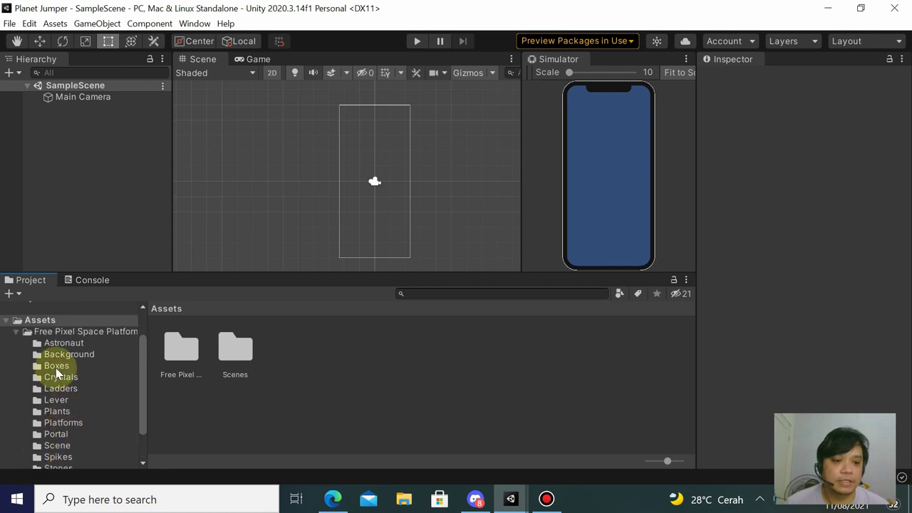
pyautogui.click(56, 366)
pyautogui.click(62, 389)
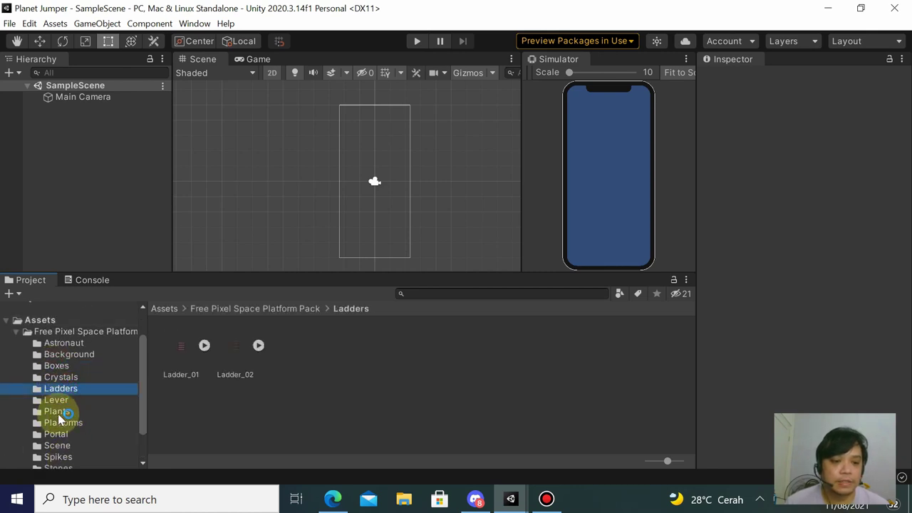
pyautogui.click(61, 423)
pyautogui.click(62, 345)
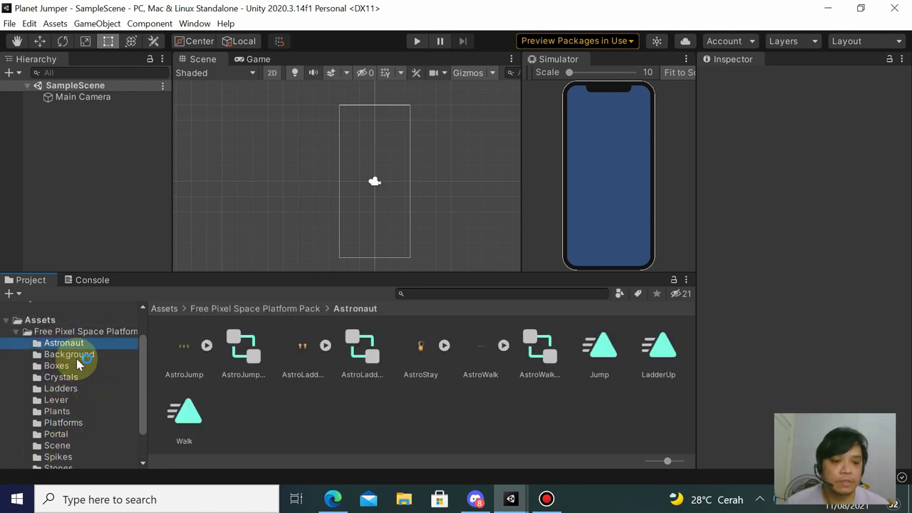
pyautogui.scroll(-3, 81, 365)
pyautogui.scroll(3, 68, 400)
pyautogui.scroll(-3, 70, 395)
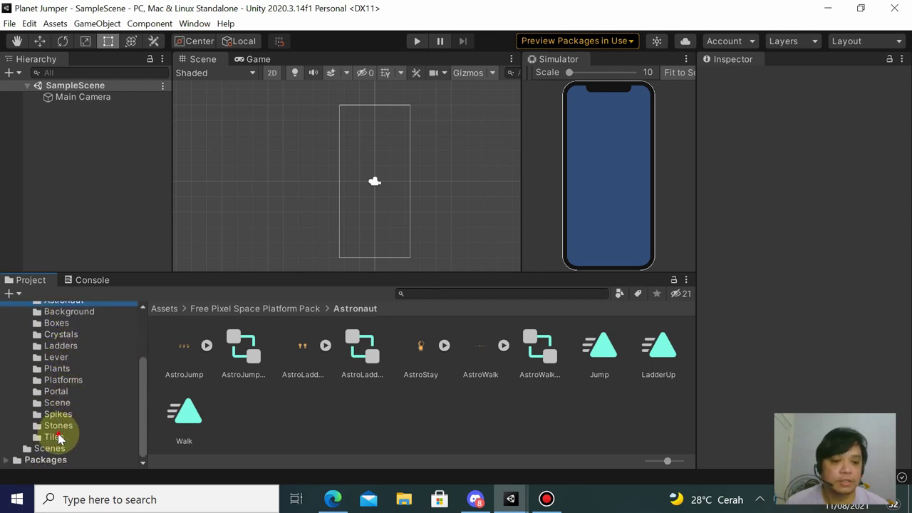
pyautogui.click(58, 437)
pyautogui.click(71, 382)
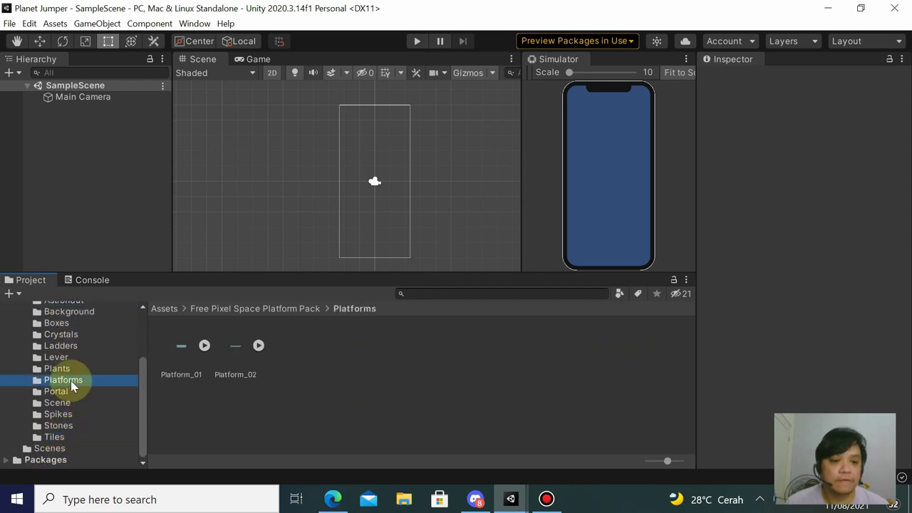
pyautogui.scroll(2, 68, 346)
pyautogui.click(62, 343)
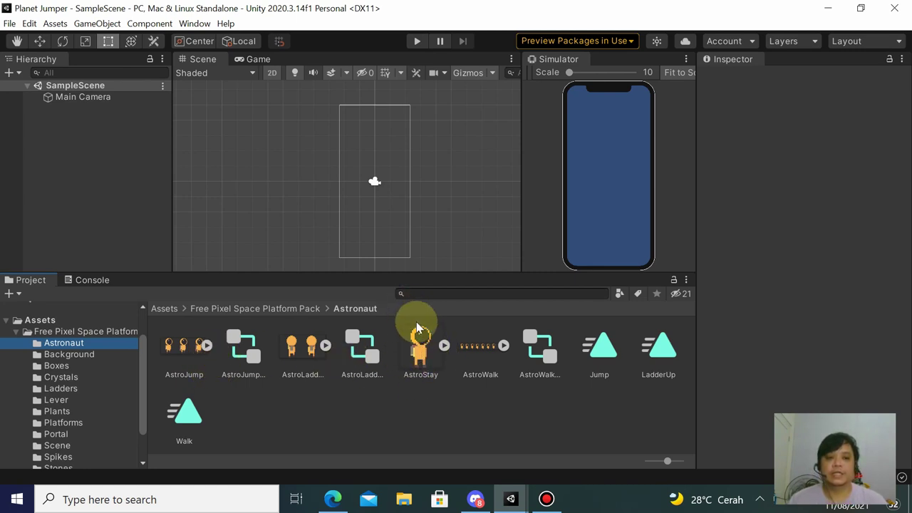
# - Drag the AstroStay astronaut sprite into the scene near its centre
pyautogui.click(403, 347)
pyautogui.moveTo(403, 348); pyautogui.dragTo(376, 183)
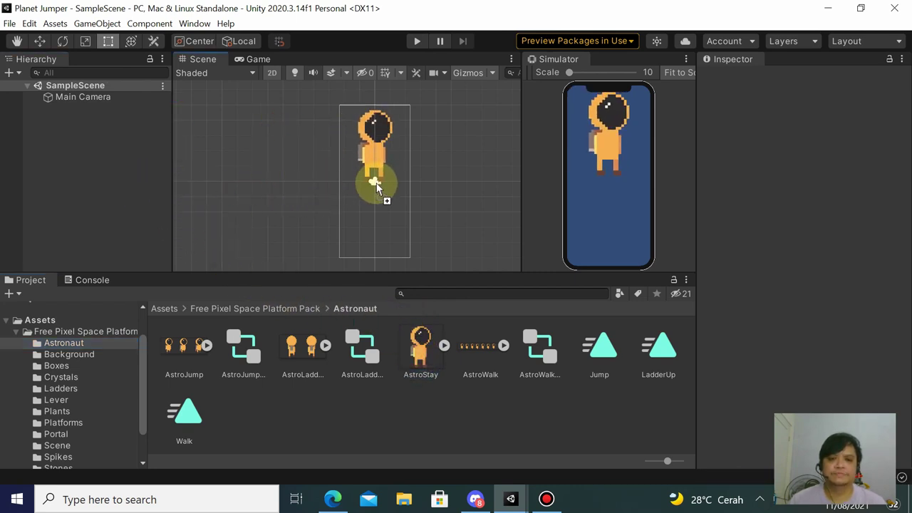
pyautogui.moveTo(376, 183); pyautogui.dragTo(377, 184)
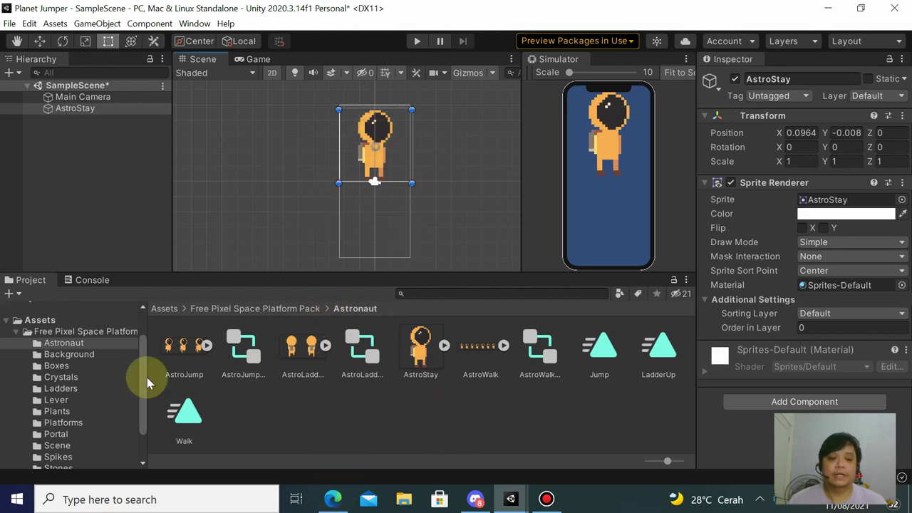
pyautogui.click(19, 331)
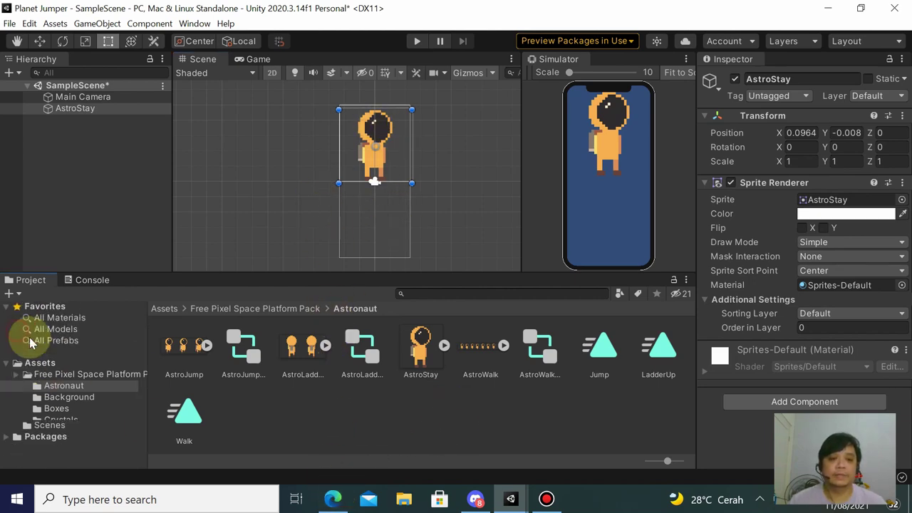
# - Send the Planets with Space Background in Flat Style pack from the Asset Store to Unity
pyautogui.click(327, 504)
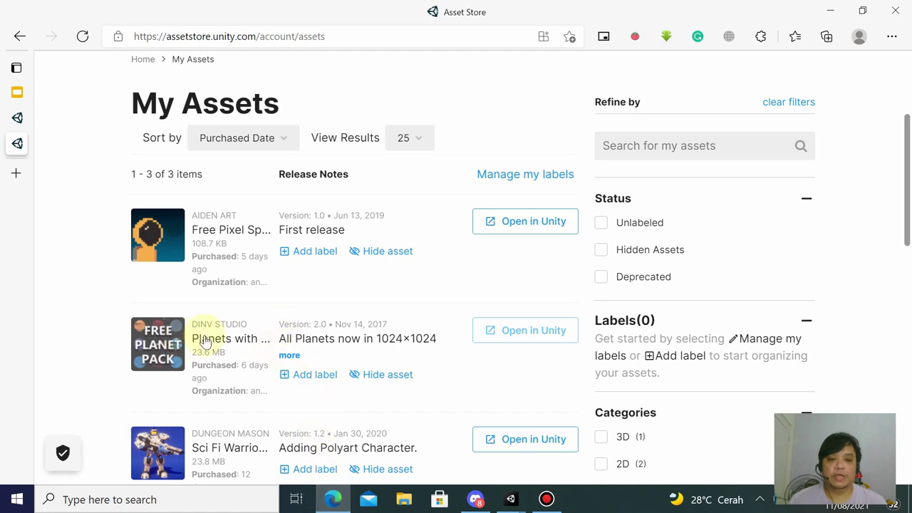
pyautogui.scroll(-1, 438, 286)
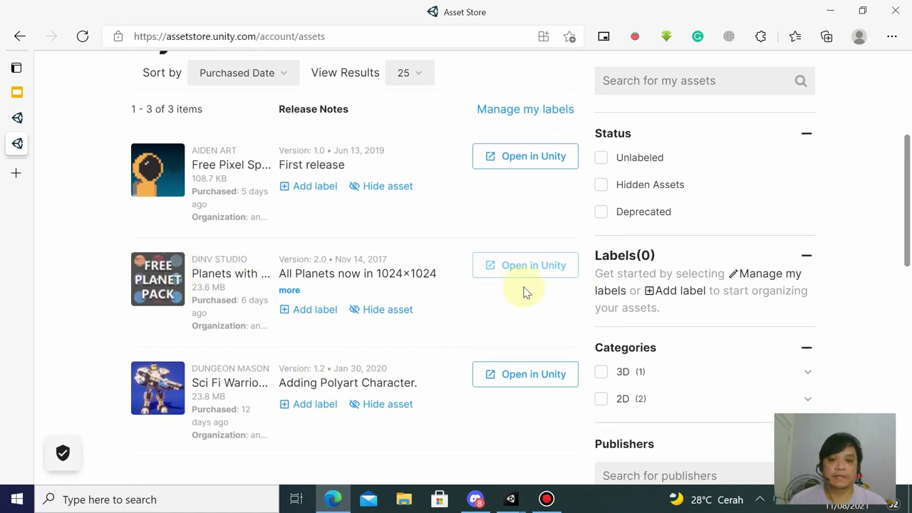
pyautogui.click(531, 274)
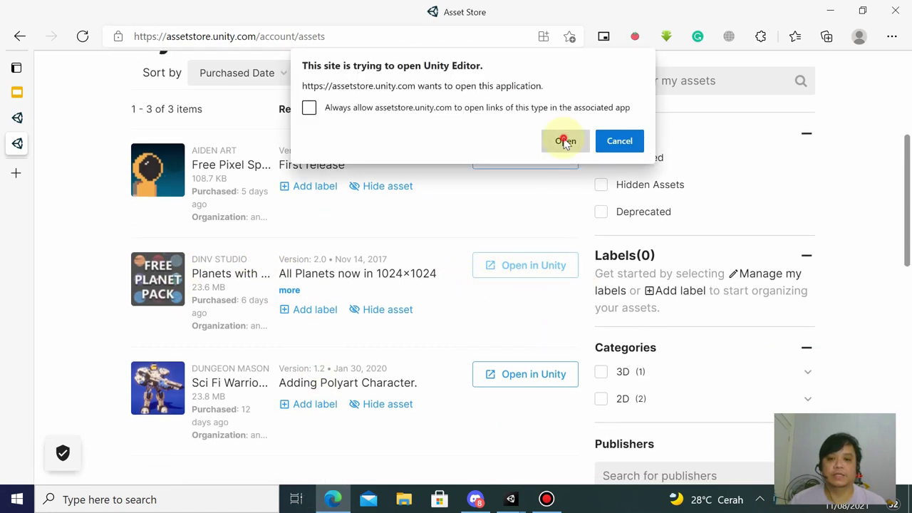
pyautogui.click(564, 140)
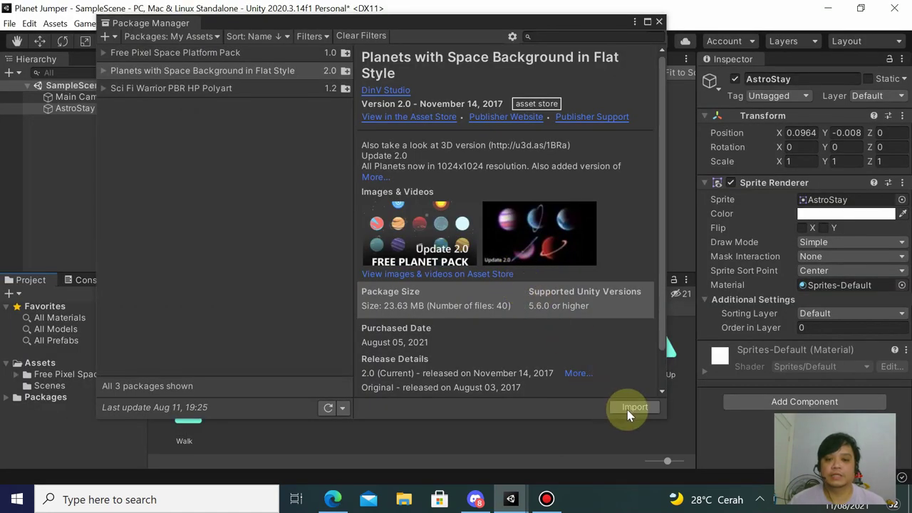
# - Import all files of the Planets with Space Background in Flat Style pack and close Package Manager
pyautogui.click(630, 407)
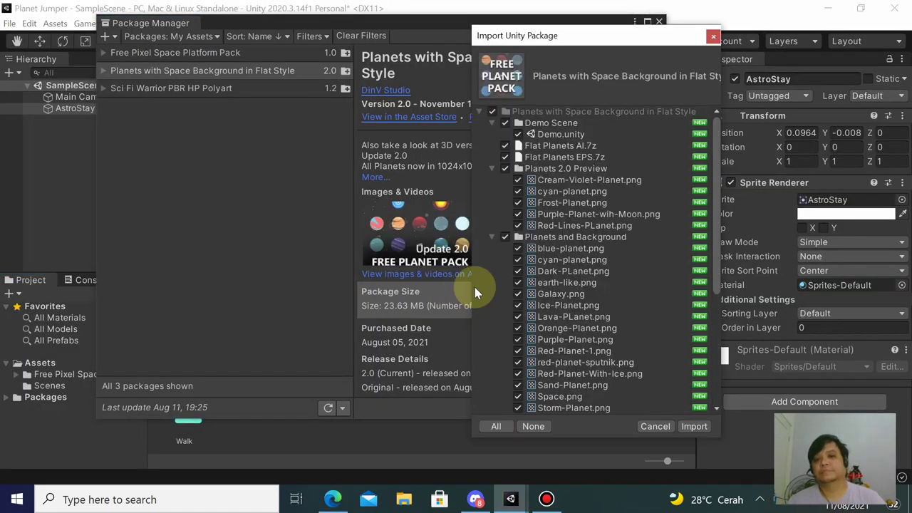
pyautogui.click(695, 427)
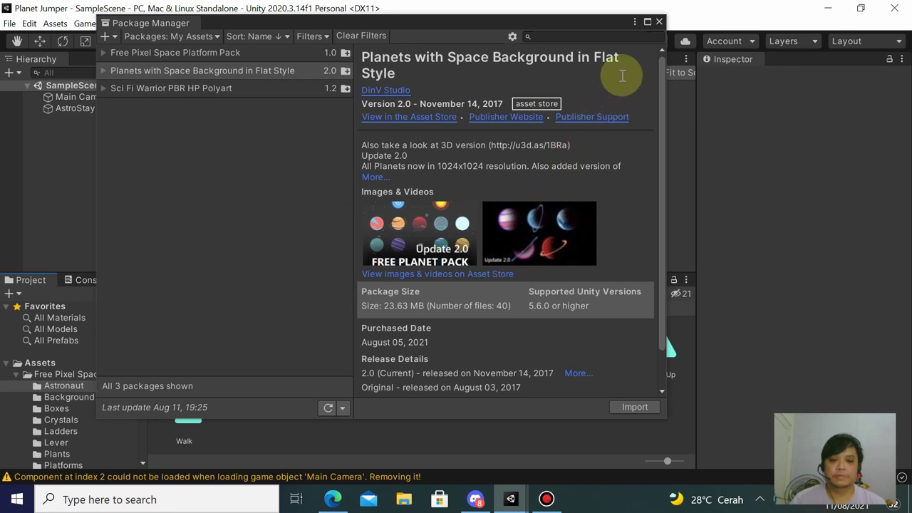
pyautogui.click(659, 21)
pyautogui.scroll(-3, 95, 401)
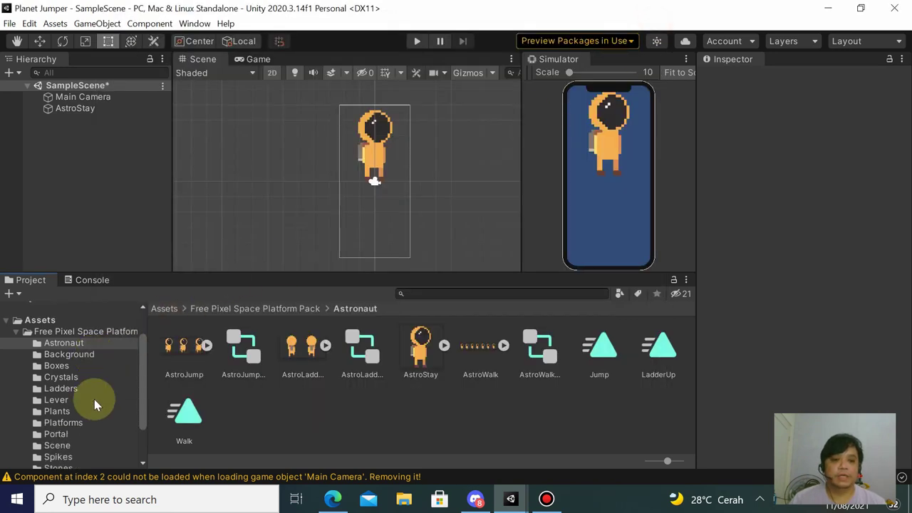
pyautogui.click(24, 332)
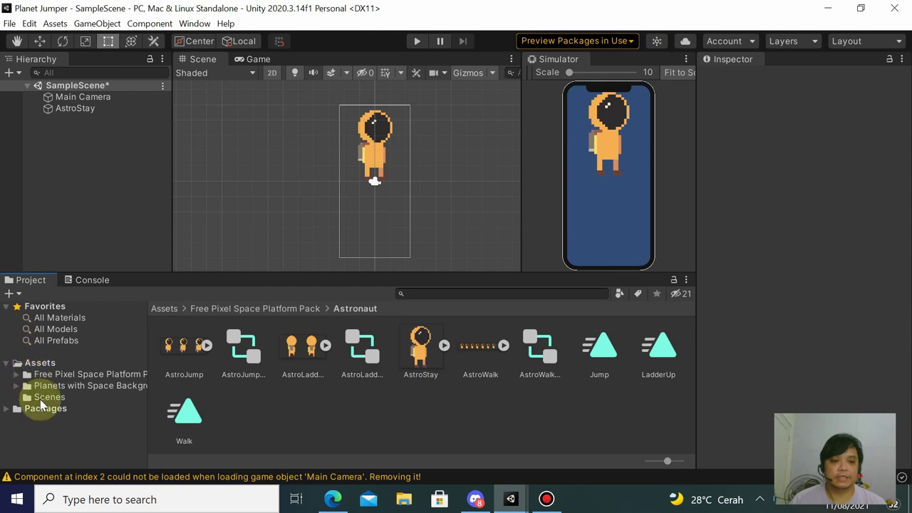
pyautogui.click(22, 385)
pyautogui.click(17, 385)
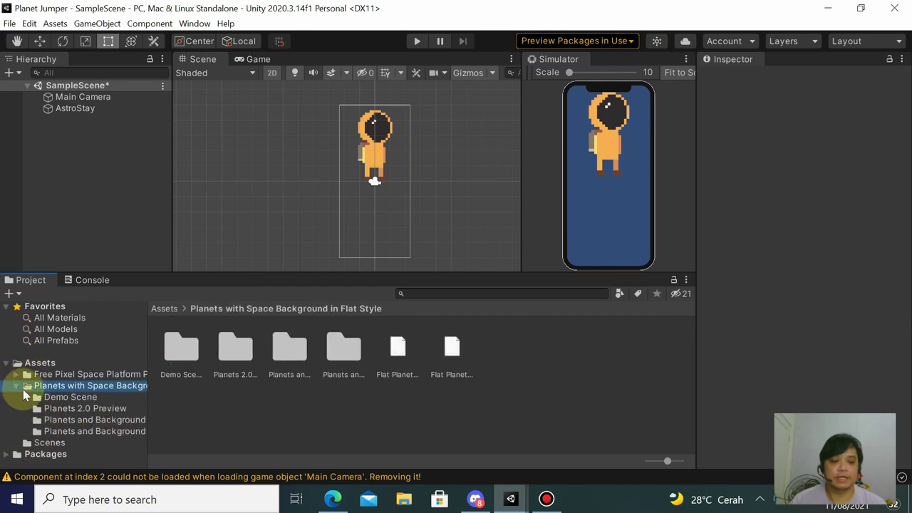
pyautogui.click(117, 421)
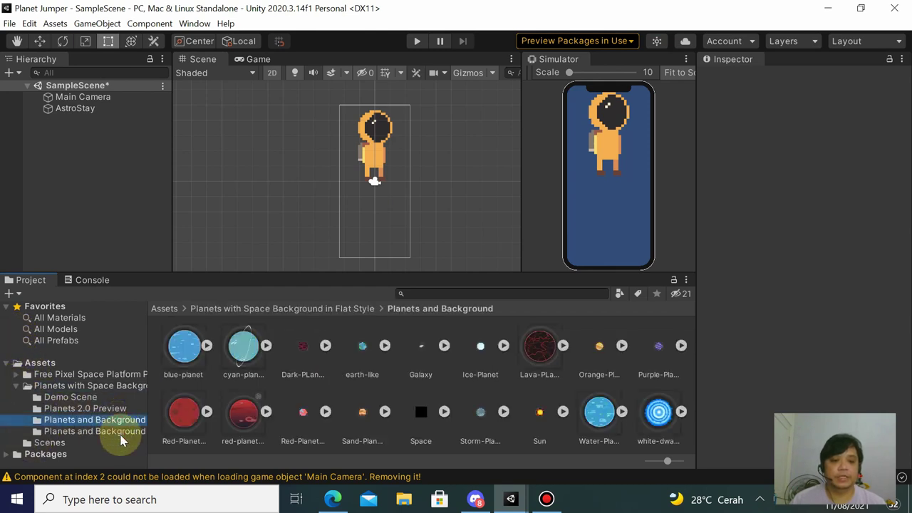
pyautogui.click(120, 431)
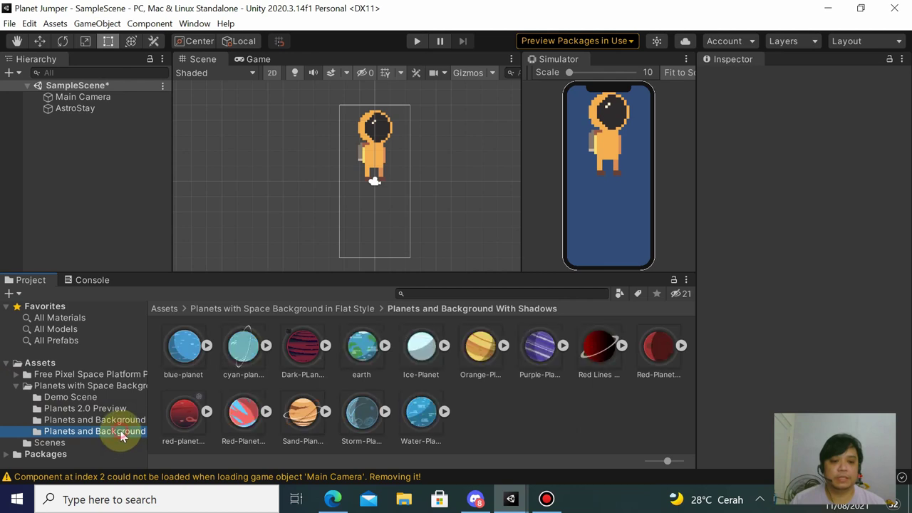
pyautogui.click(118, 419)
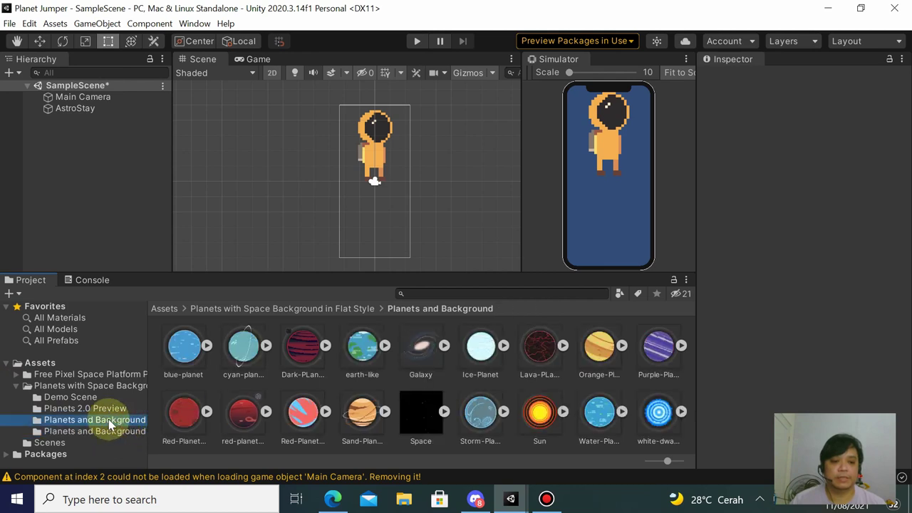
pyautogui.moveTo(370, 360); pyautogui.dragTo(378, 254)
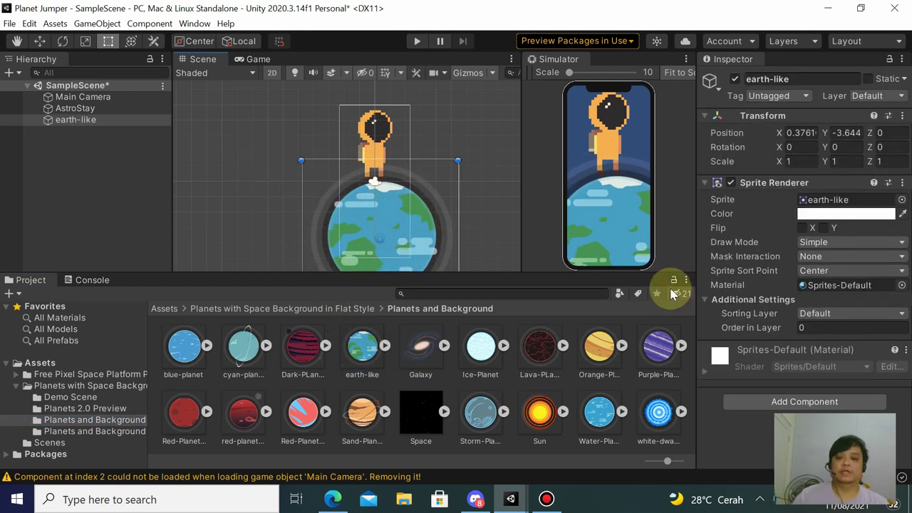
pyautogui.moveTo(465, 274); pyautogui.dragTo(465, 278)
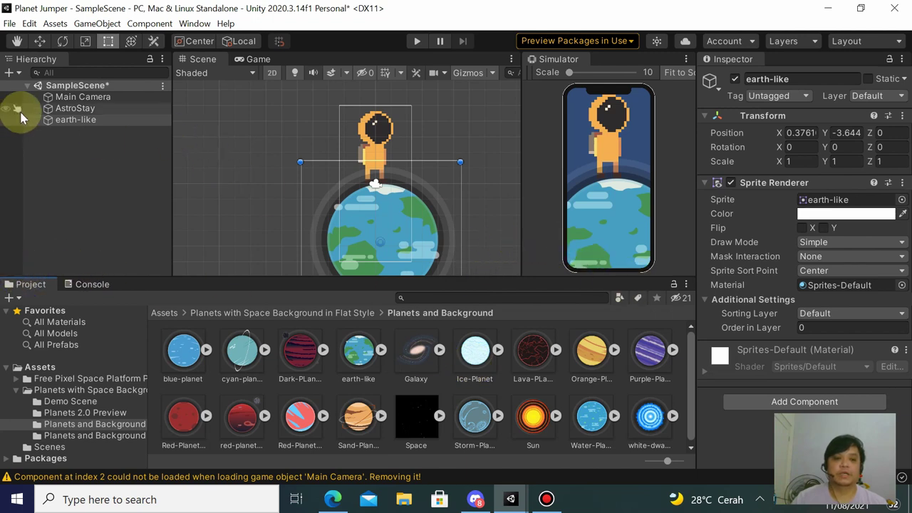
pyautogui.click(381, 146)
pyautogui.click(416, 248)
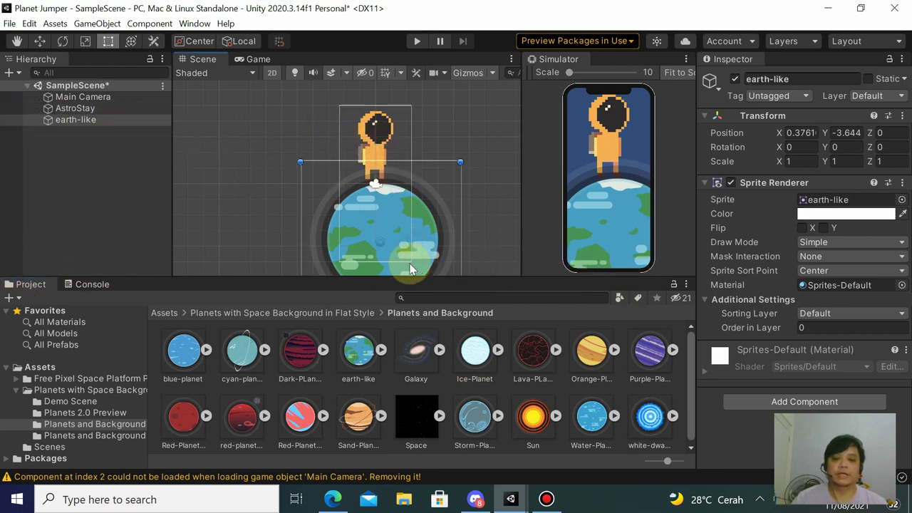
pyautogui.scroll(2, 362, 171)
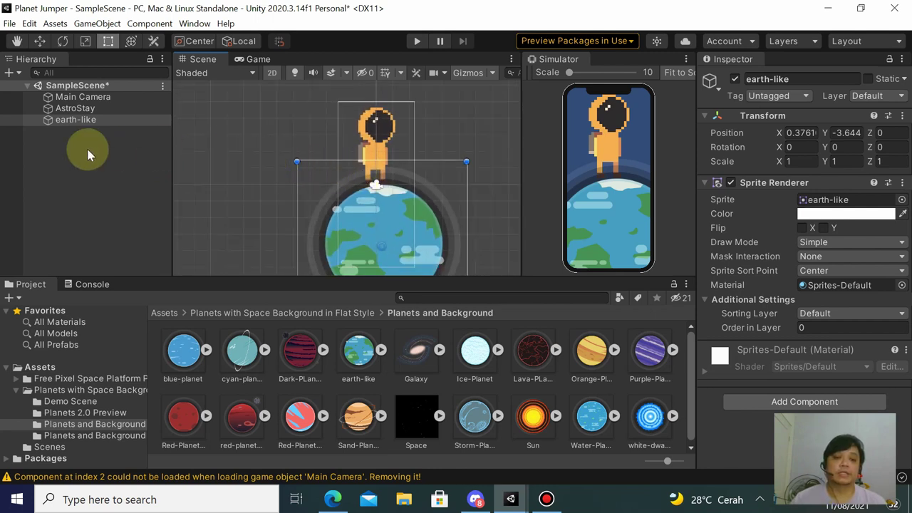
# - Rename the earth-like object to 'Planet' and the AstroStay object to 'Player'
pyautogui.rightClick(75, 119)
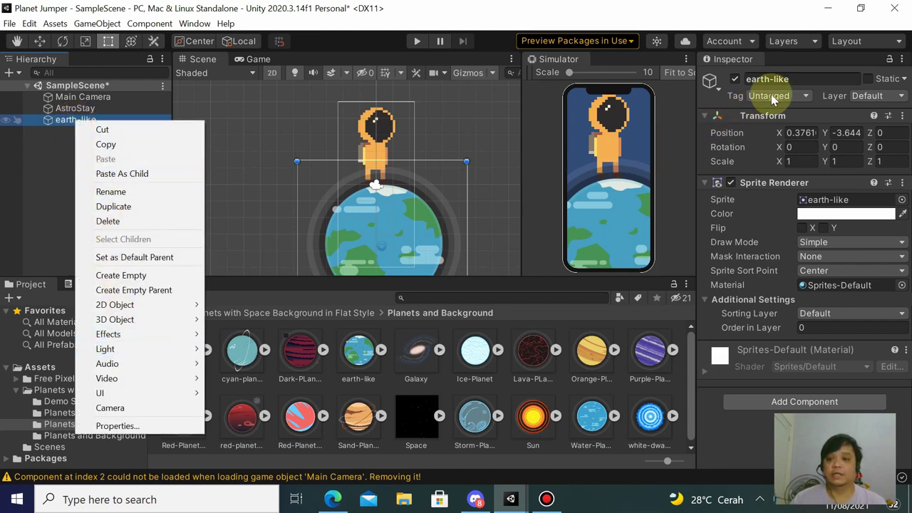
pyautogui.click(770, 79)
pyautogui.write('Planet')
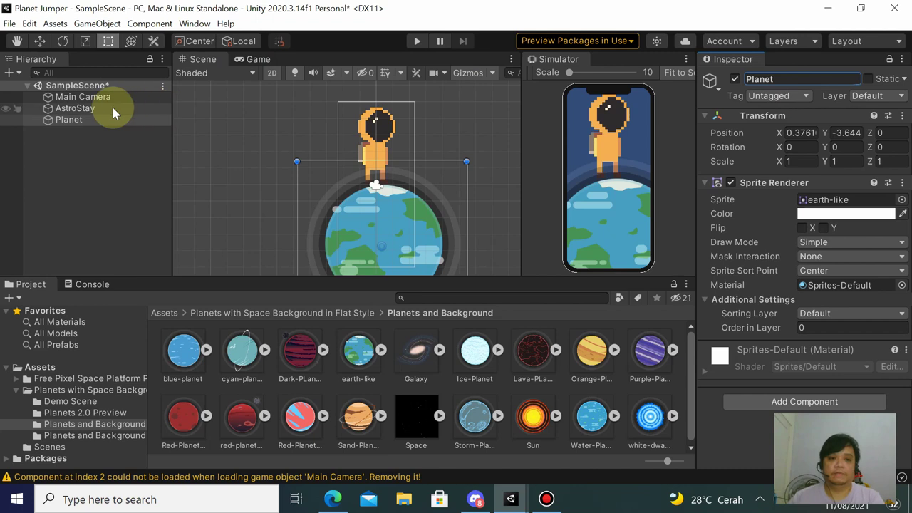
pyautogui.click(113, 107)
pyautogui.click(763, 79)
pyautogui.write('P')
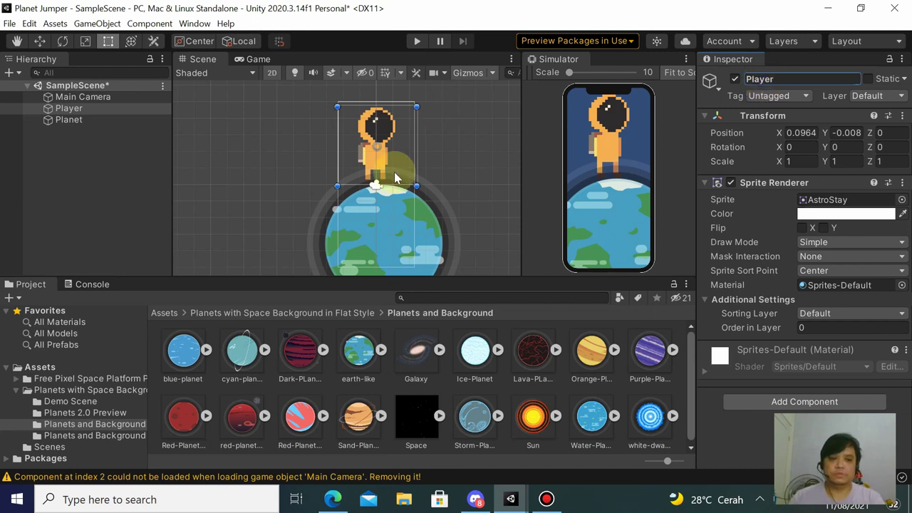
pyautogui.click(429, 237)
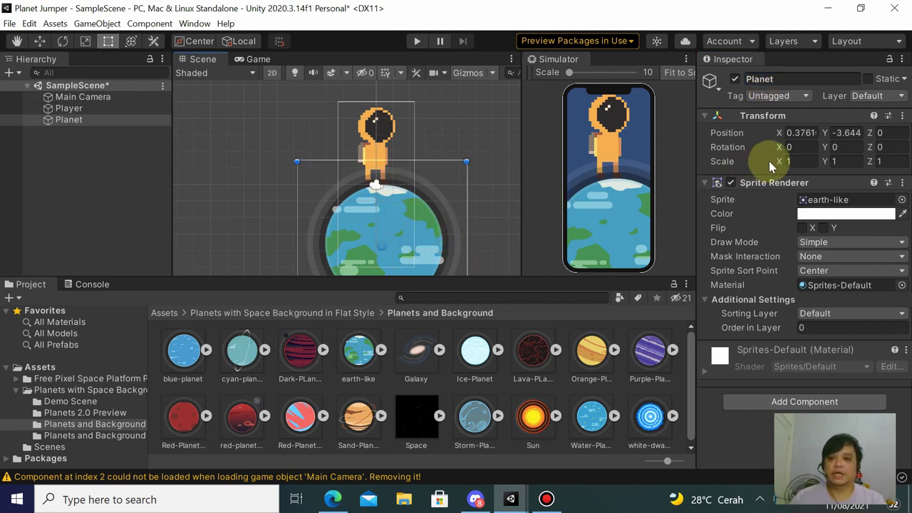
# - Shrink the Planet to 0.7272 scale with the Scale tool
pyautogui.press('r')
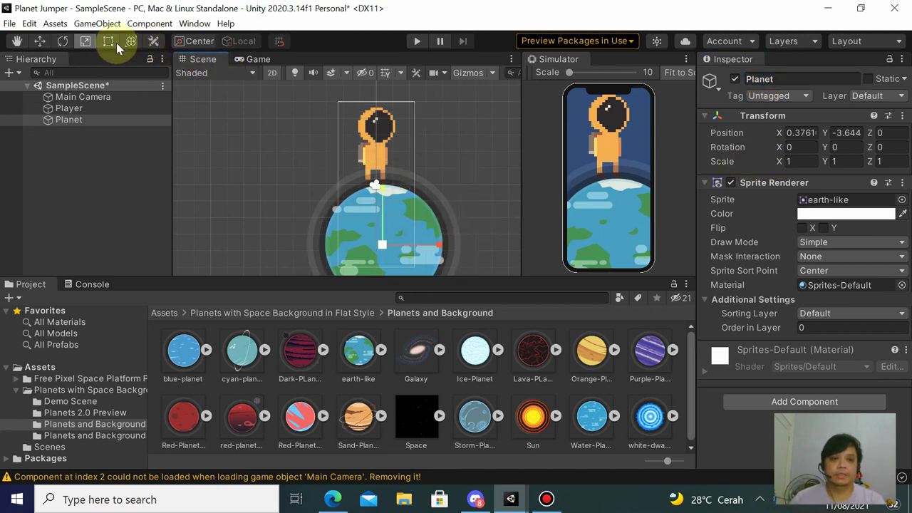
pyautogui.click(111, 42)
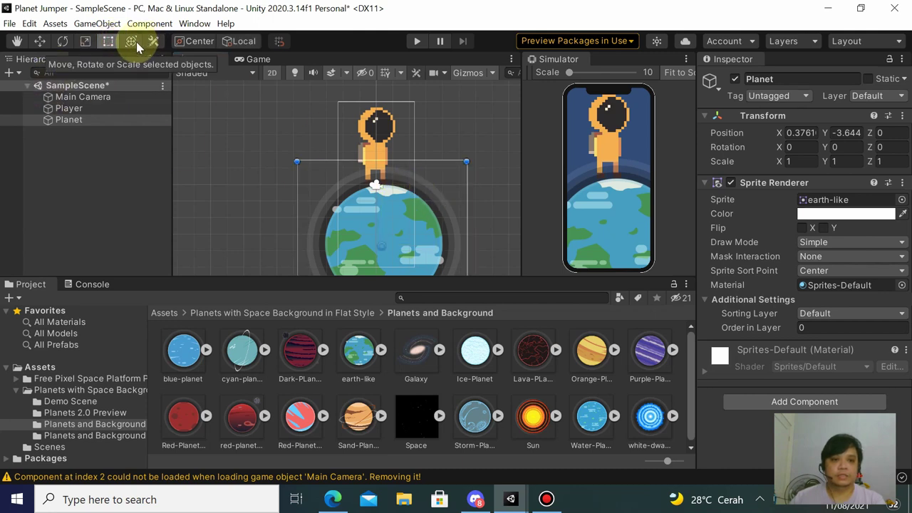
pyautogui.press('e')
pyautogui.press('w')
pyautogui.press('e')
pyautogui.press('r')
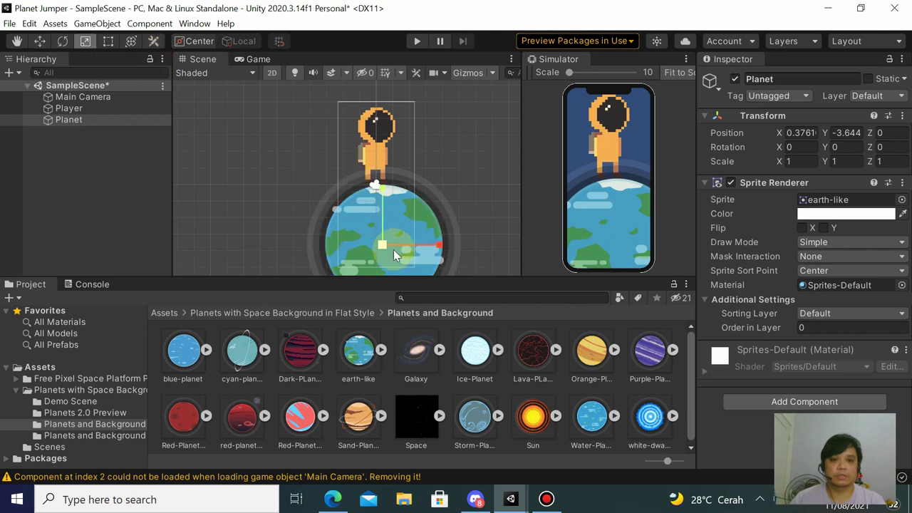
pyautogui.moveTo(385, 244); pyautogui.dragTo(458, 209)
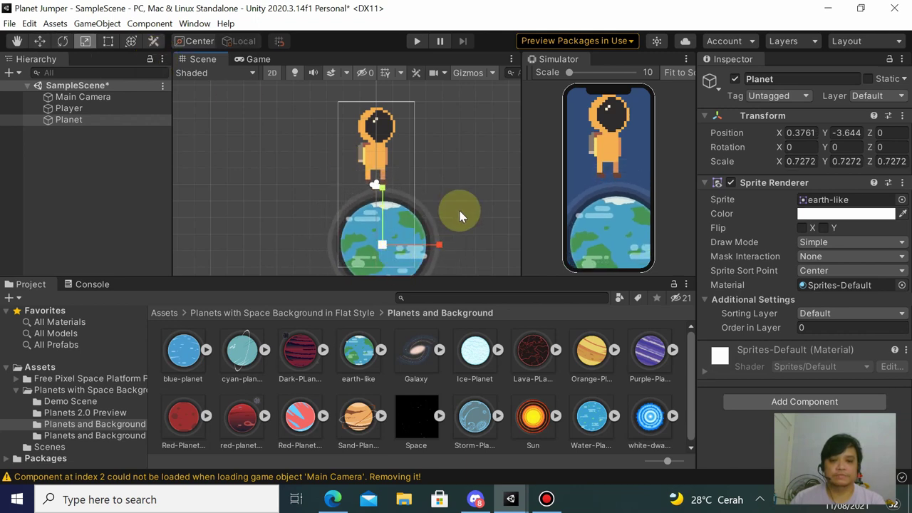
# - Maximize the Scene view and trial-resize the Planet, then undo the resize
pyautogui.scroll(2, 463, 210)
pyautogui.click(511, 59)
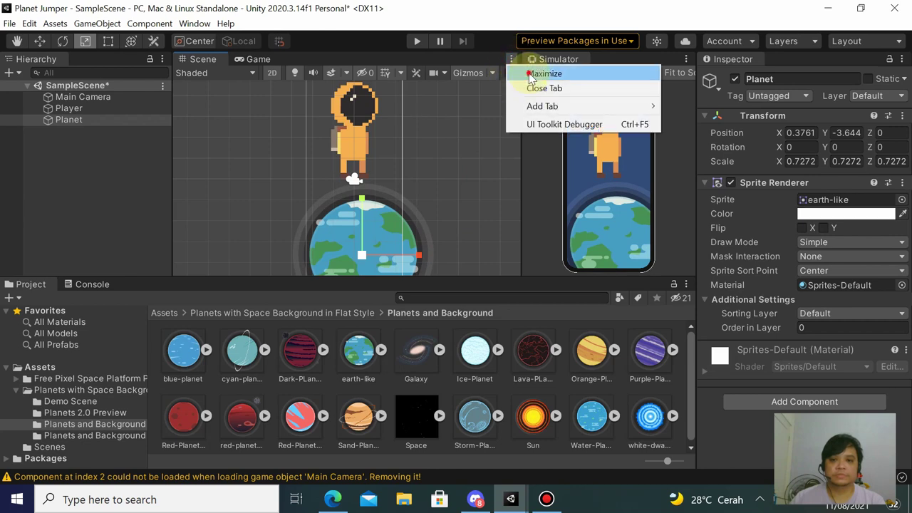
pyautogui.click(546, 72)
pyautogui.moveTo(542, 271); pyautogui.dragTo(537, 240, button='middle')
pyautogui.moveTo(437, 306); pyautogui.dragTo(445, 321)
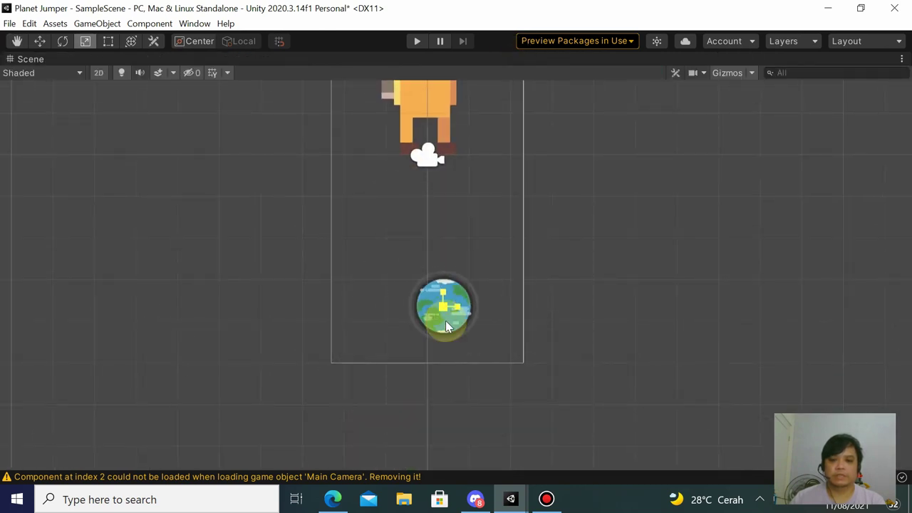
pyautogui.moveTo(446, 320); pyautogui.dragTo(445, 318)
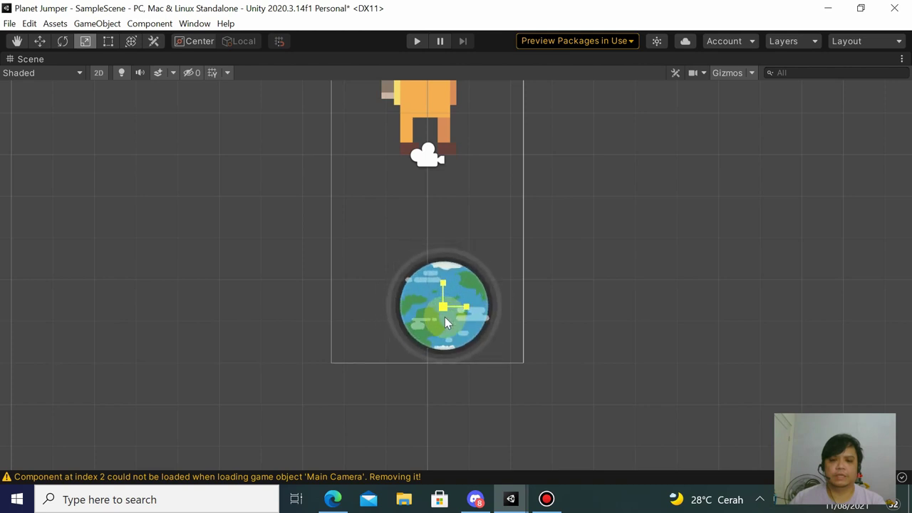
pyautogui.hotkey('ctrl', 'y')
# - Nudge the Planet slightly left and enlarge it a little
pyautogui.press('w')
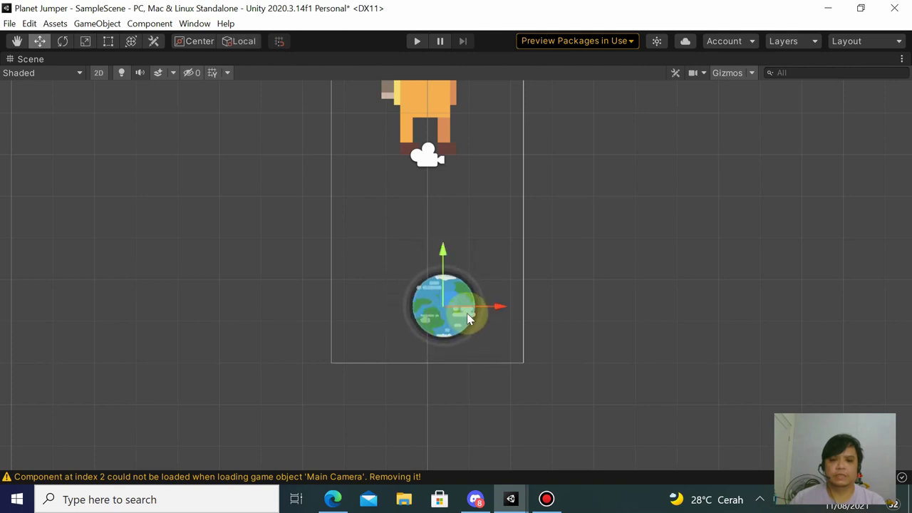
pyautogui.moveTo(492, 312); pyautogui.dragTo(477, 312)
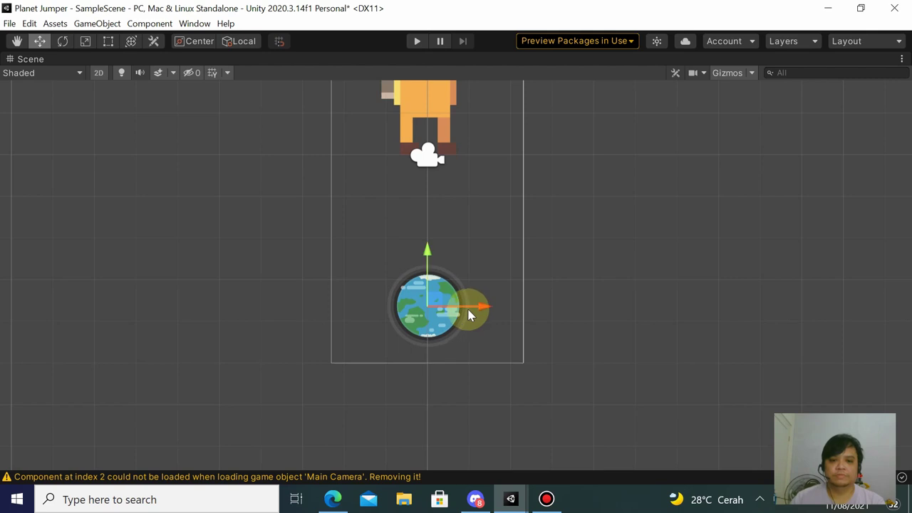
pyautogui.press('e')
pyautogui.press('r')
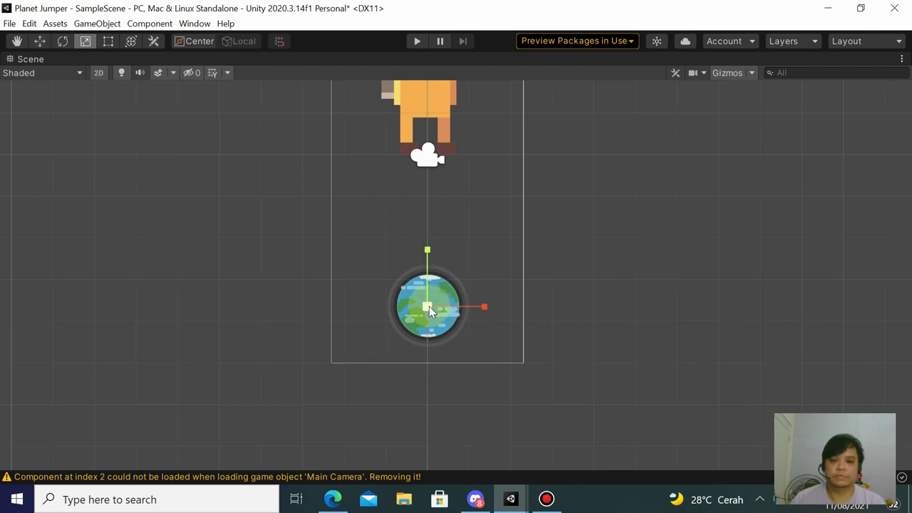
pyautogui.moveTo(429, 307); pyautogui.dragTo(431, 302)
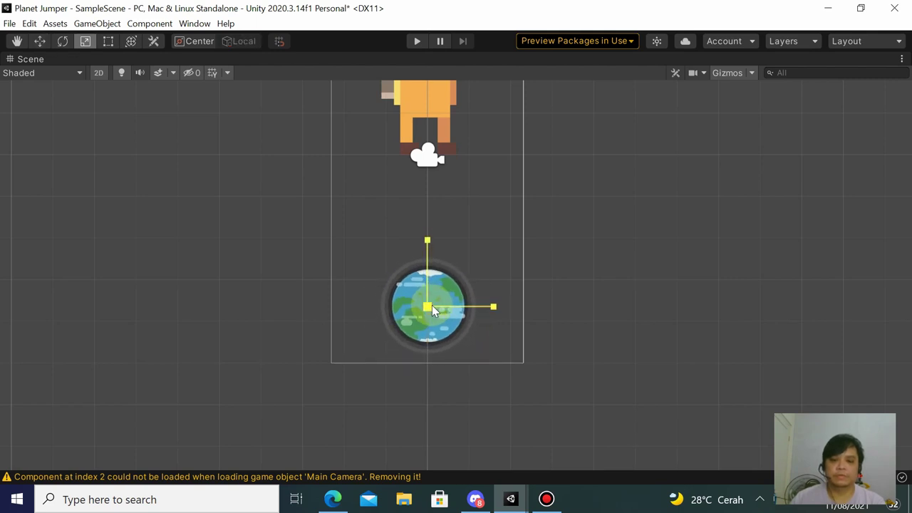
# - Select the astronaut and move it down toward the Planet
pyautogui.scroll(1, 566, 305)
pyautogui.scroll(-1, 568, 289)
pyautogui.scroll(-1, 532, 337)
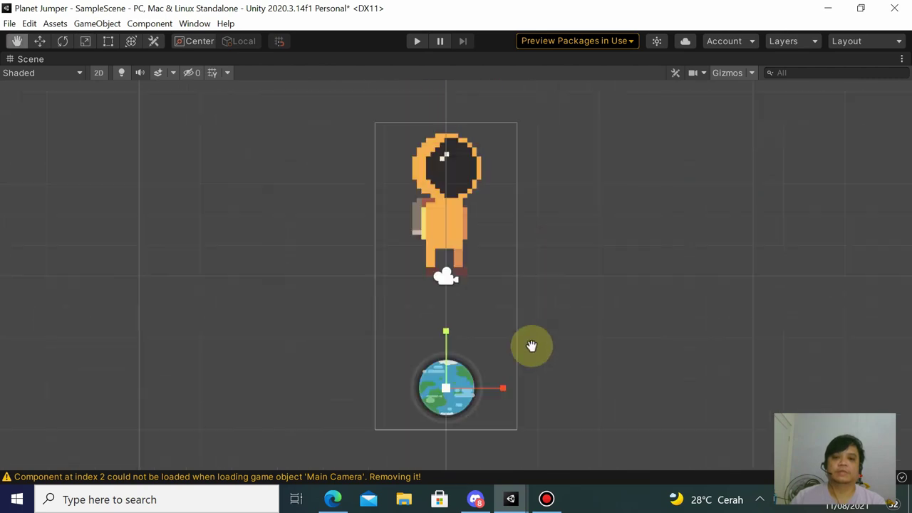
pyautogui.scroll(1, 464, 257)
pyautogui.scroll(-2, 464, 257)
pyautogui.click(459, 171)
pyautogui.scroll(1, 457, 160)
pyautogui.scroll(-2, 481, 192)
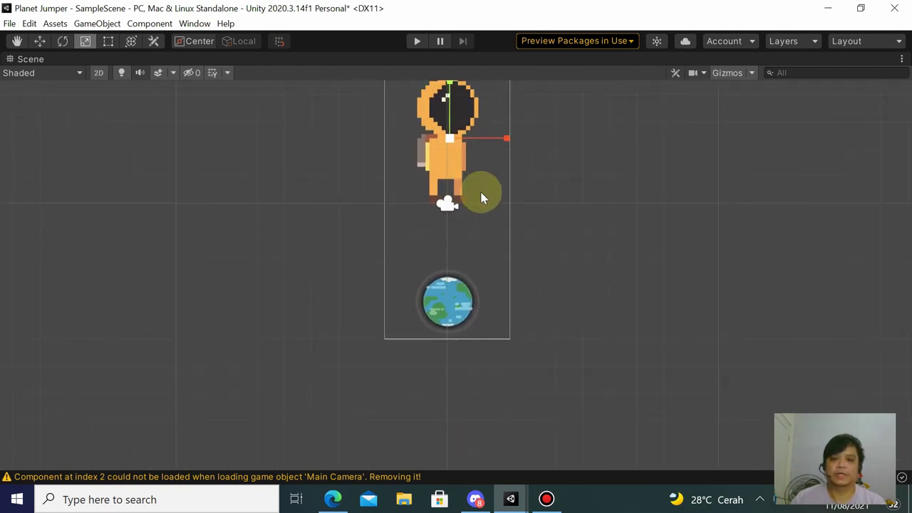
pyautogui.moveTo(481, 191); pyautogui.dragTo(501, 256, button='middle')
pyautogui.press('w')
pyautogui.moveTo(461, 203); pyautogui.dragTo(462, 273)
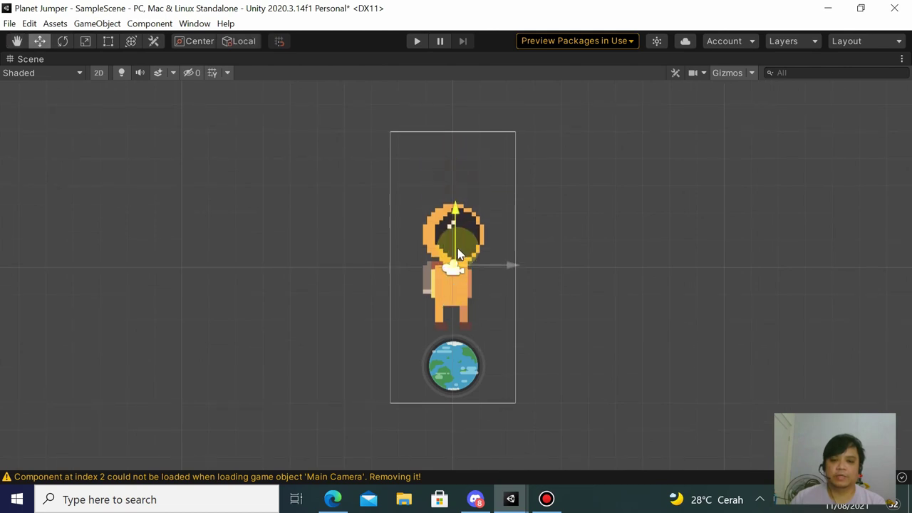
# - Shrink the astronaut to a small sprite and place it just above the Planet
pyautogui.scroll(1, 461, 327)
pyautogui.scroll(2, 451, 280)
pyautogui.press('e')
pyautogui.press('r')
pyautogui.moveTo(454, 238); pyautogui.dragTo(453, 253)
pyautogui.press('w')
pyautogui.scroll(1, 463, 264)
pyautogui.moveTo(453, 211); pyautogui.dragTo(456, 347)
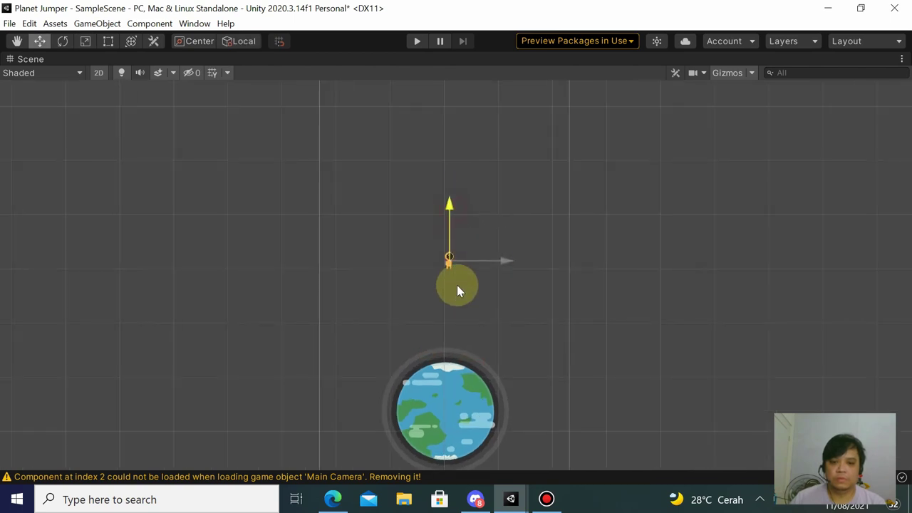
pyautogui.press('e')
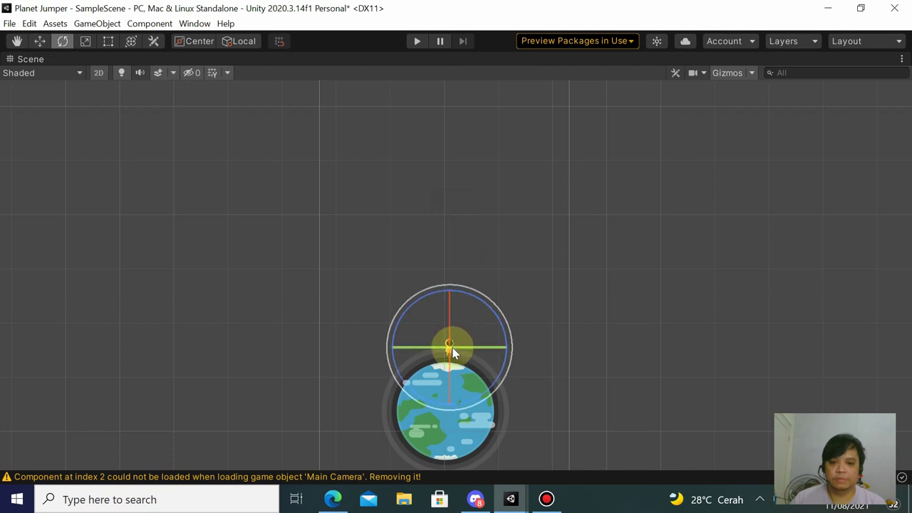
pyautogui.press('r')
pyautogui.moveTo(452, 349); pyautogui.dragTo(452, 344)
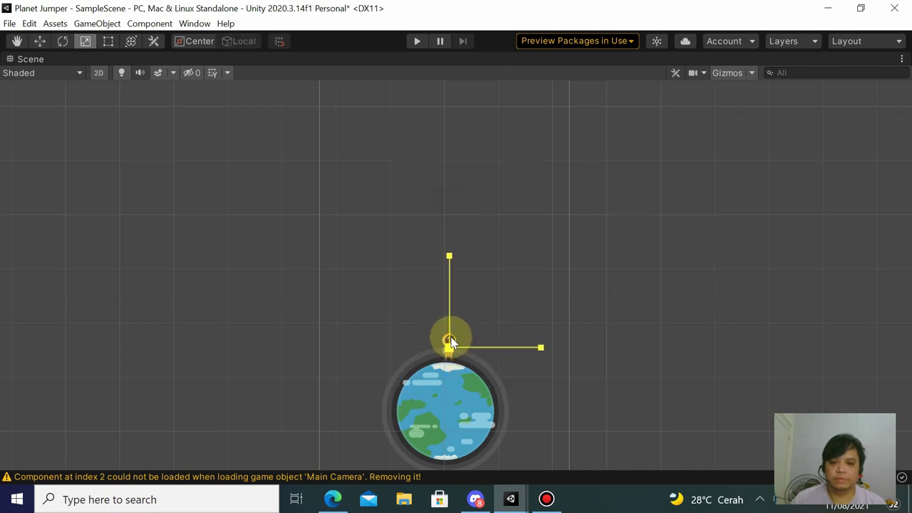
# - Move the astronaut up to X 0.0964, Y -1.43, Z 0 above the Planet
pyautogui.press('w')
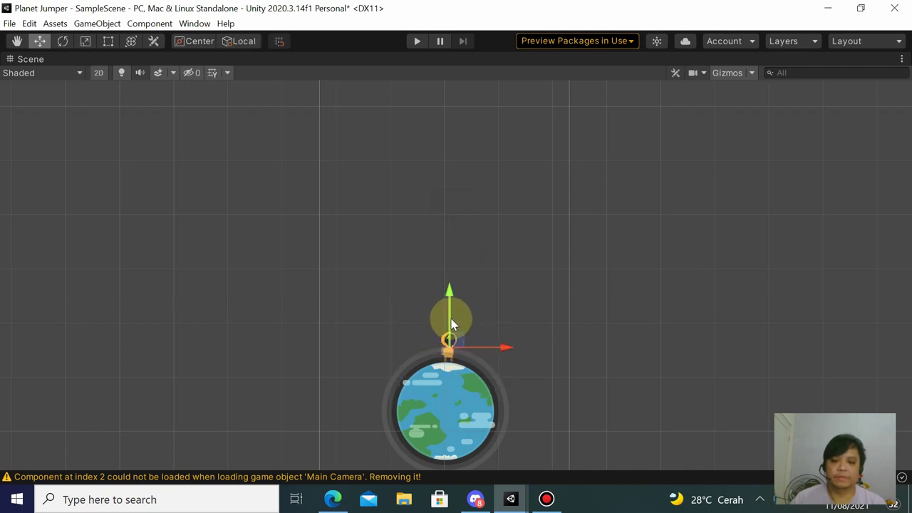
pyautogui.moveTo(452, 324); pyautogui.dragTo(456, 253)
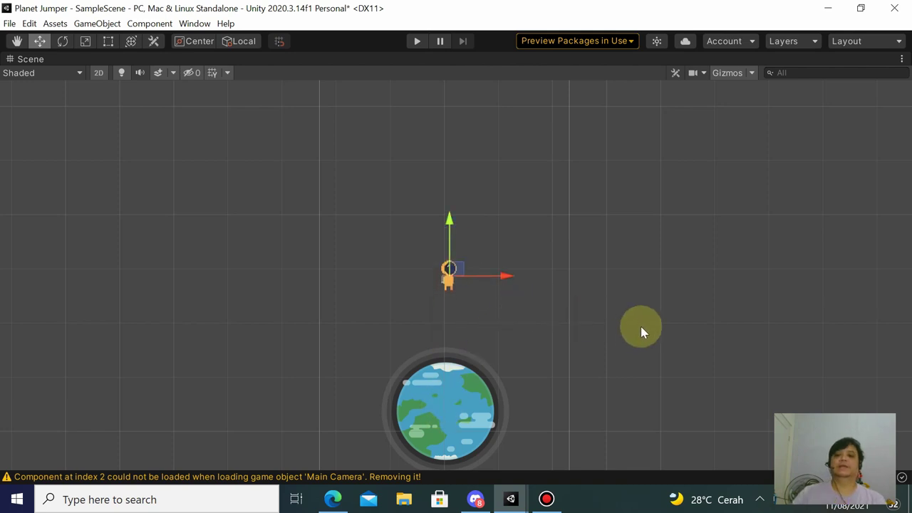
pyautogui.scroll(2, 645, 329)
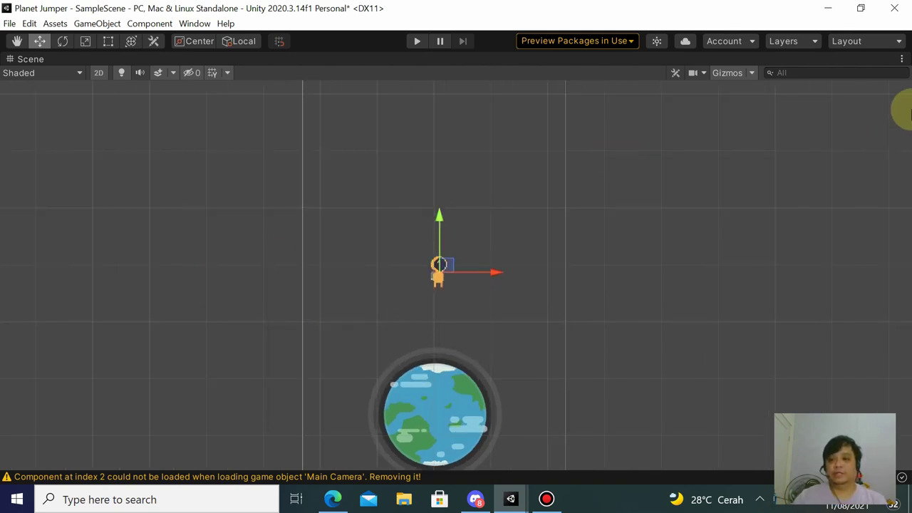
pyautogui.click(901, 60)
# - Restore the editor layout, then play and stop a test of the scene in the maximized Simulator
pyautogui.click(873, 74)
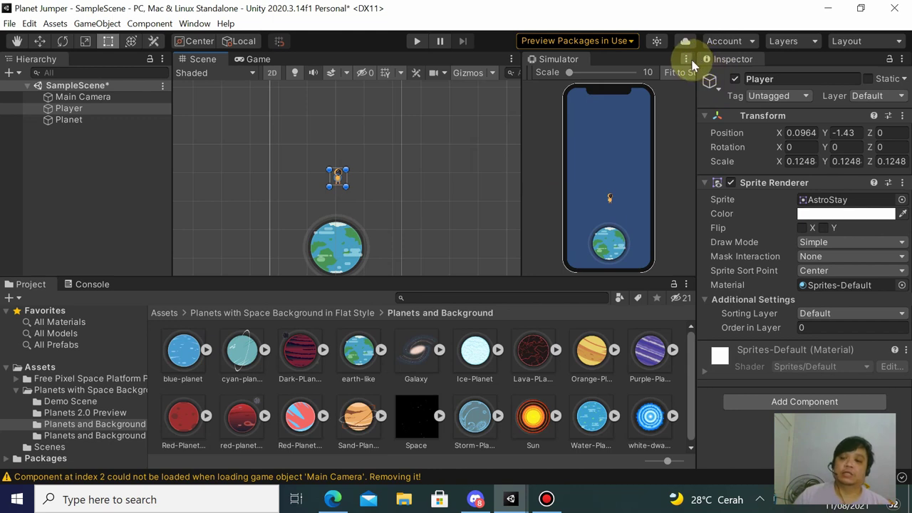
pyautogui.click(17, 392)
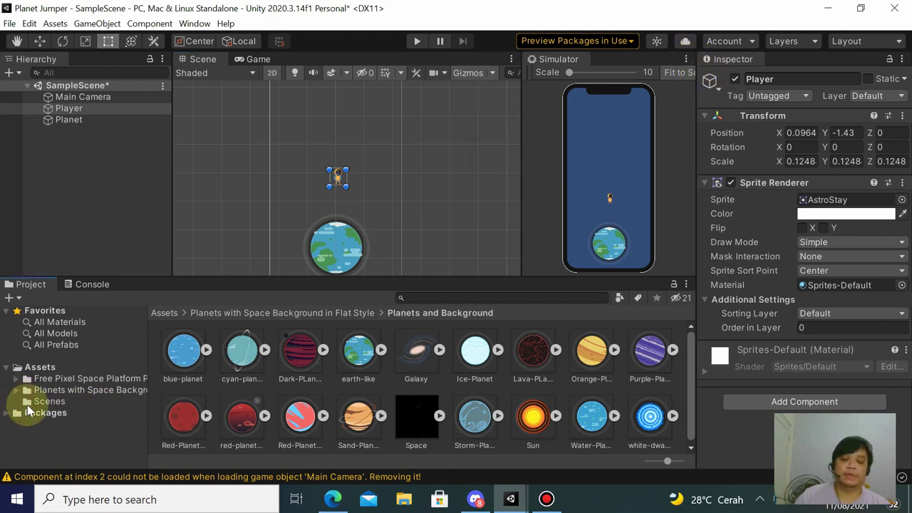
pyautogui.click(686, 59)
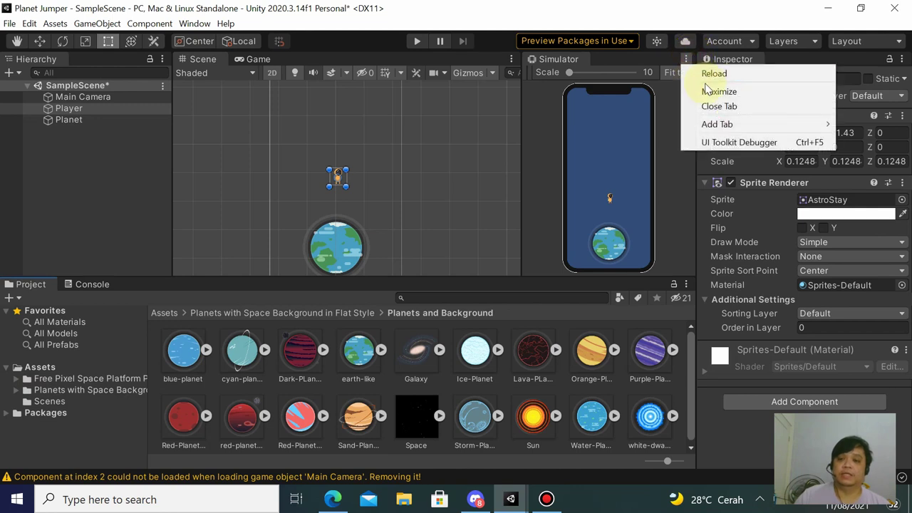
pyautogui.click(719, 91)
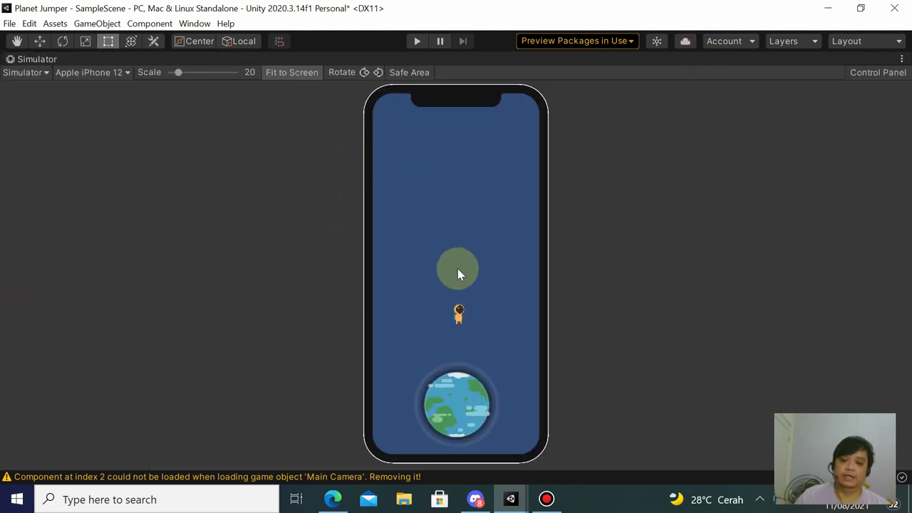
pyautogui.click(418, 41)
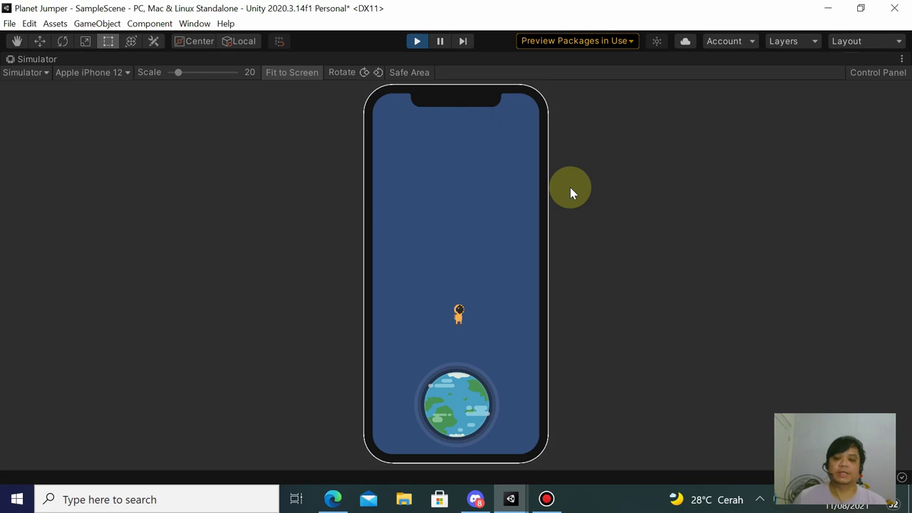
pyautogui.click(417, 40)
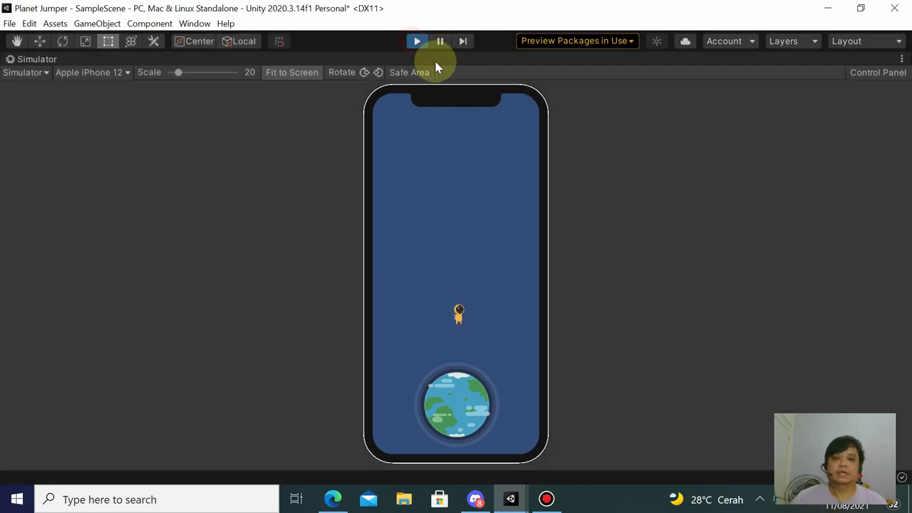
# - Restore the full editor layout and switch to the Google Slides lesson
pyautogui.click(901, 59)
pyautogui.click(681, 169)
pyautogui.hotkey('shift', 'space')
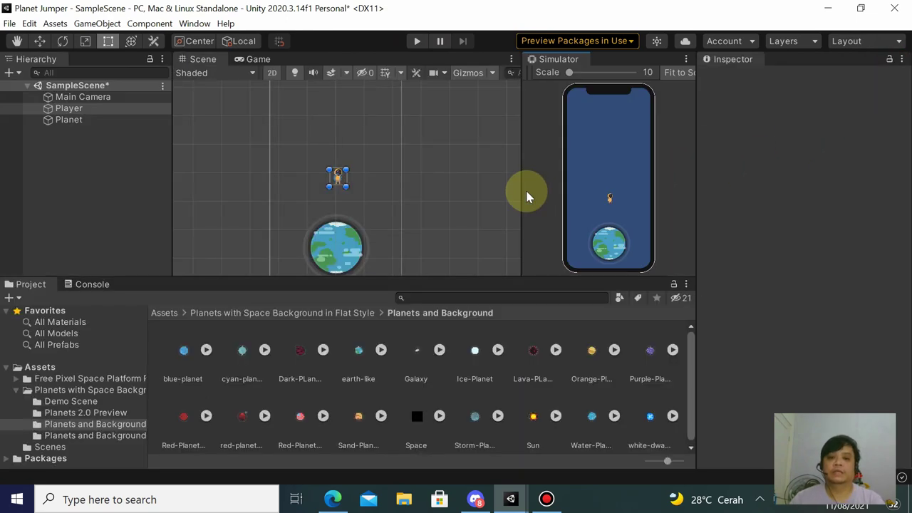
pyautogui.hotkey('alt', 'Tab')
pyautogui.hotkey('alt', 'Tab')
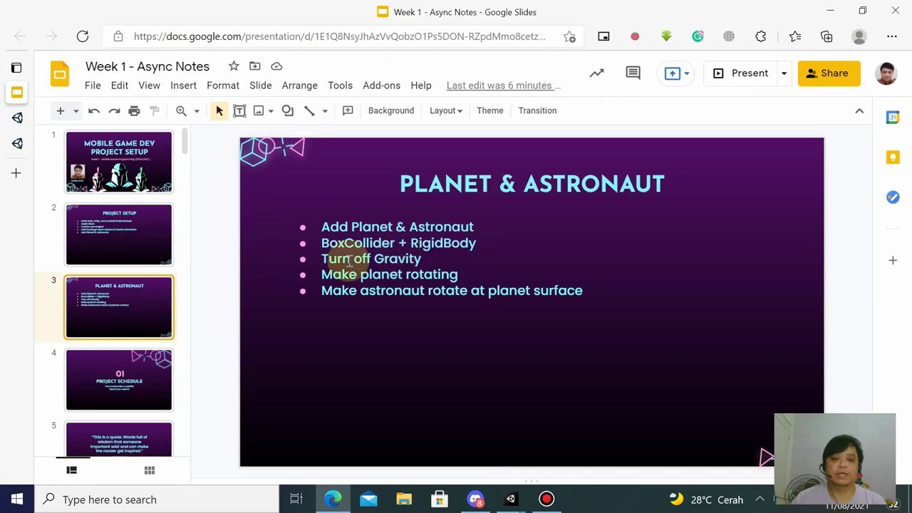
pyautogui.hotkey('alt', 'Tab')
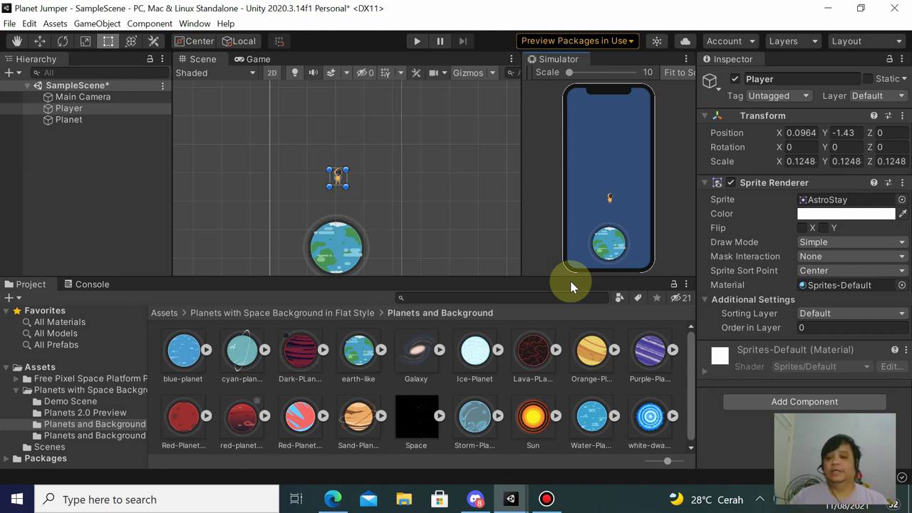
# - Add a Box Collider 2D to the Player from the Physics 2D components
pyautogui.click(63, 108)
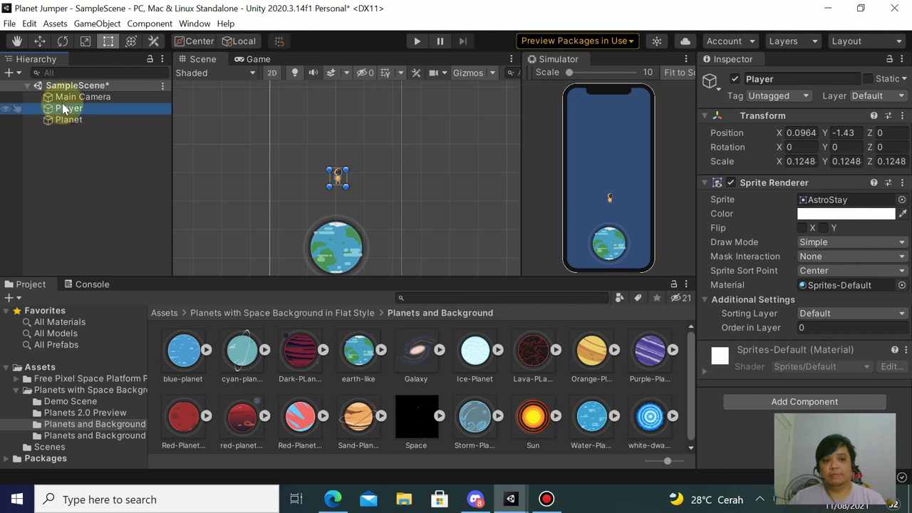
pyautogui.click(778, 402)
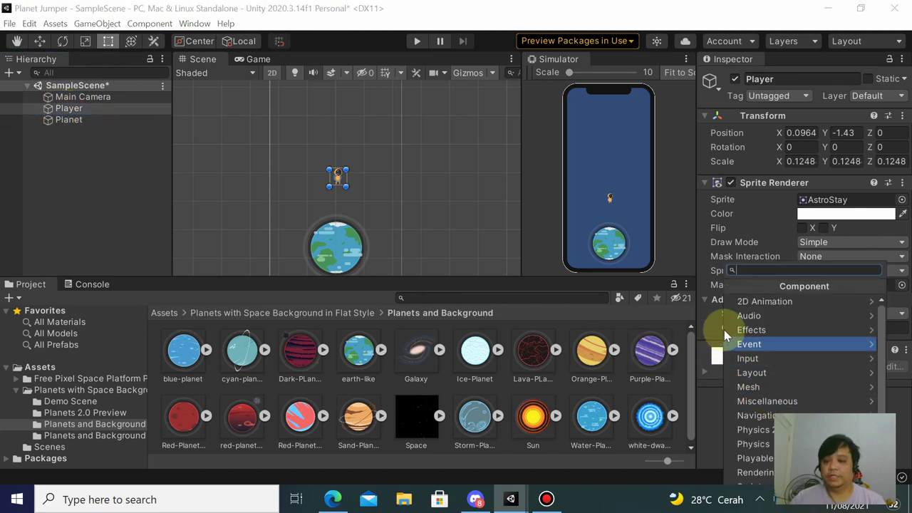
pyautogui.scroll(-3, 792, 353)
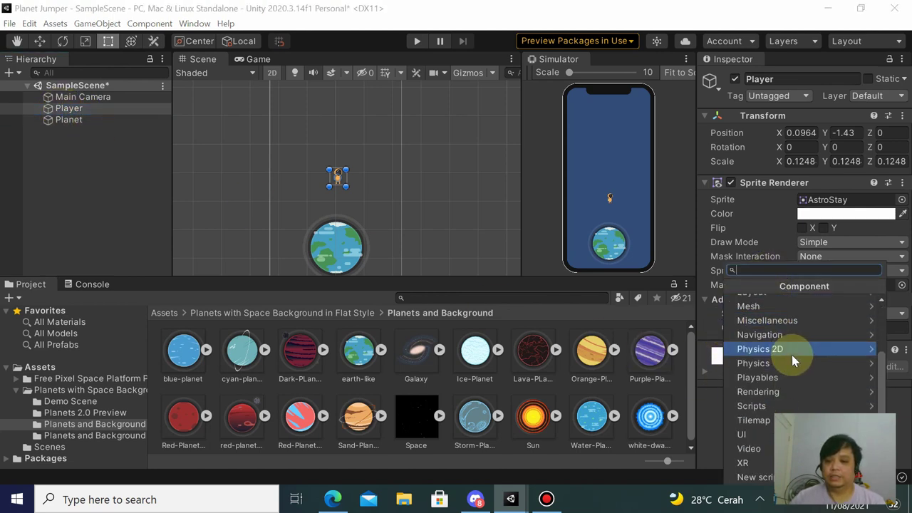
pyautogui.click(875, 352)
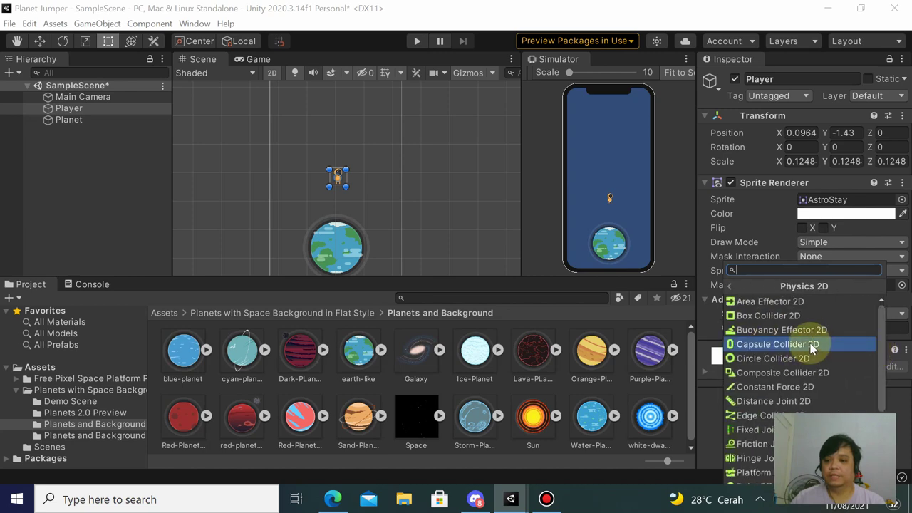
pyautogui.click(848, 317)
pyautogui.scroll(-3, 834, 342)
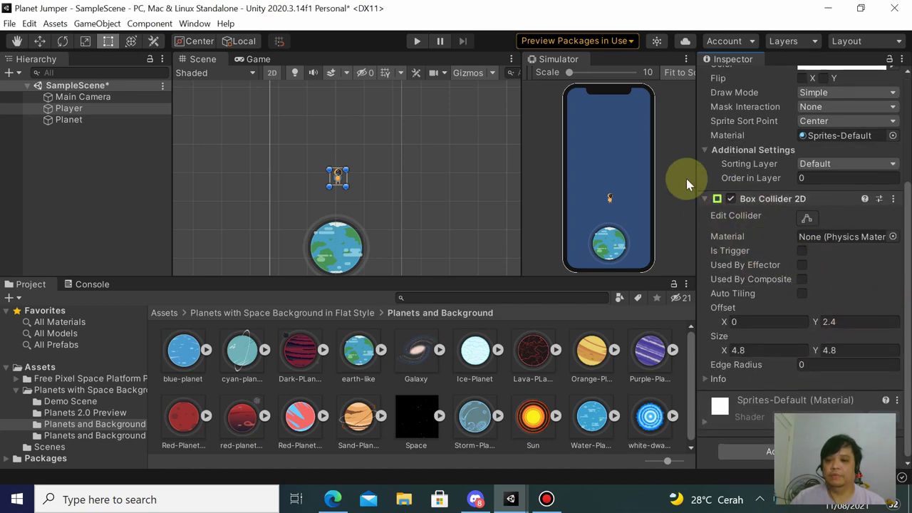
# - Add a Dynamic Rigidbody 2D to the Player
pyautogui.click(742, 467)
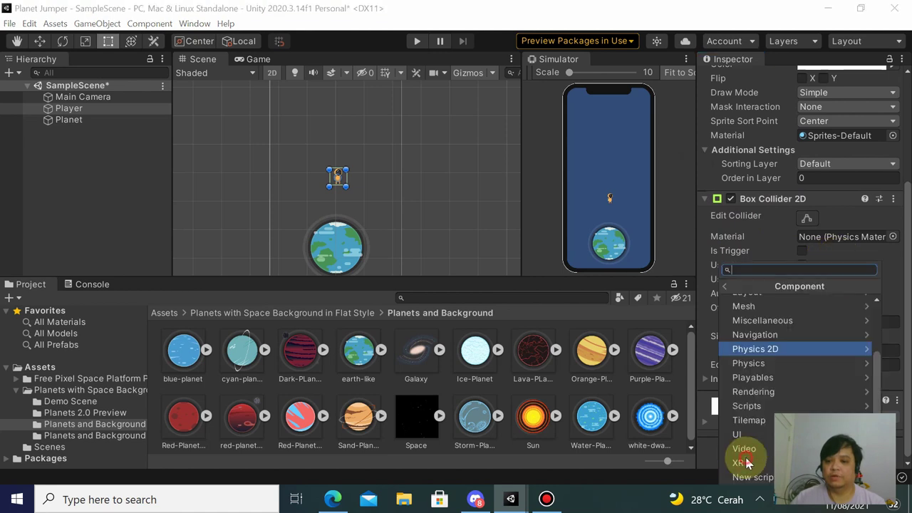
pyautogui.click(862, 354)
pyautogui.scroll(-1, 839, 343)
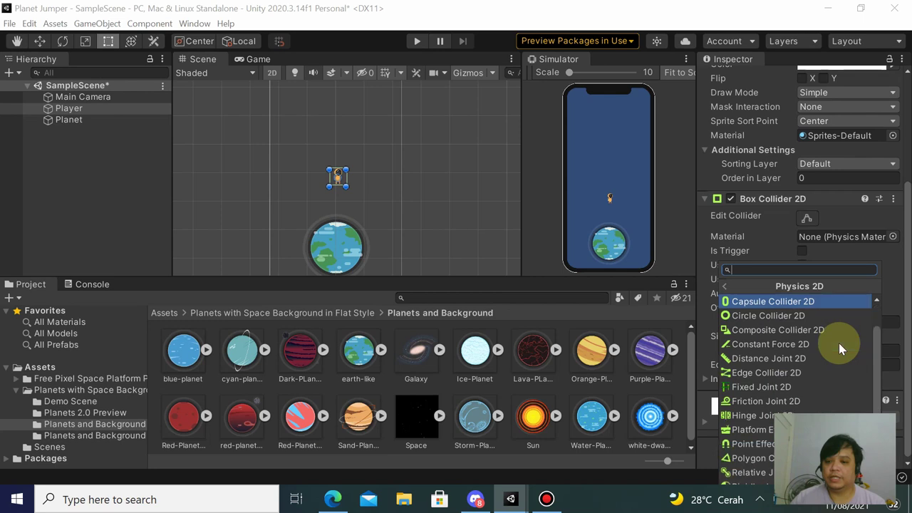
pyautogui.scroll(-2, 839, 343)
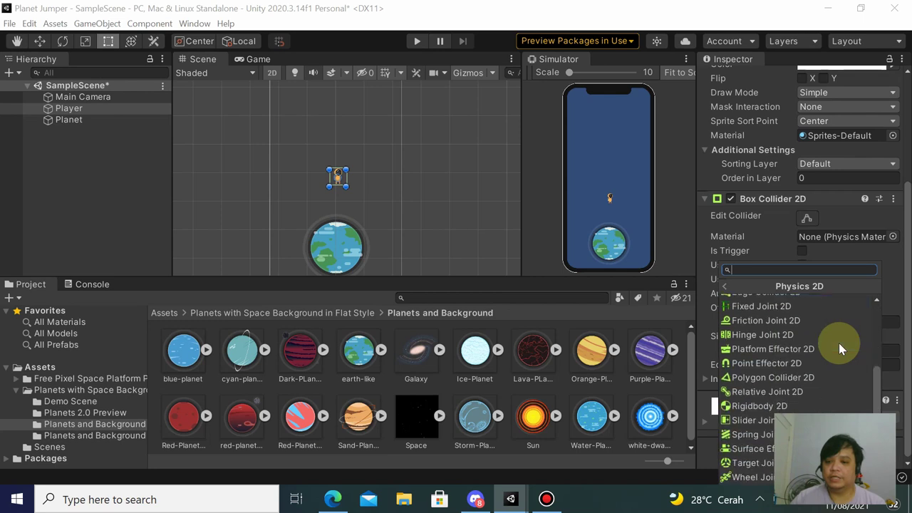
pyautogui.click(727, 406)
pyautogui.scroll(-5, 900, 260)
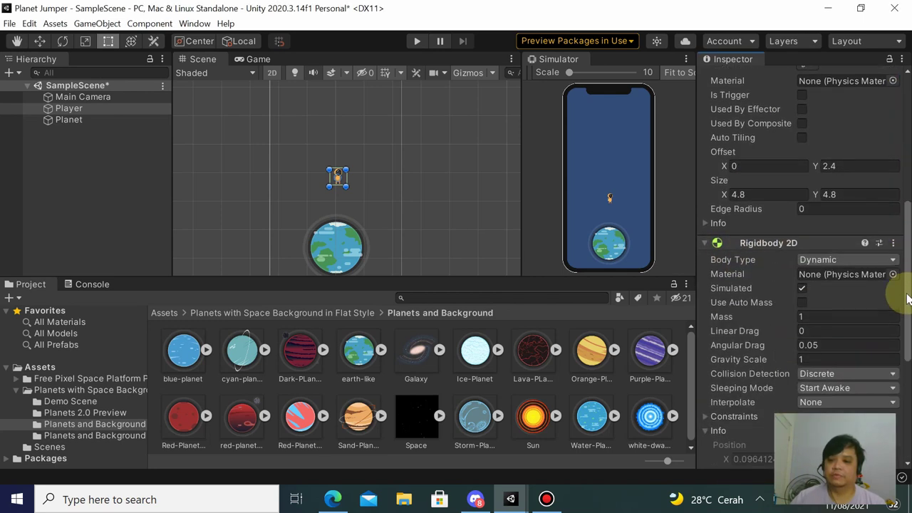
pyautogui.scroll(2, 901, 265)
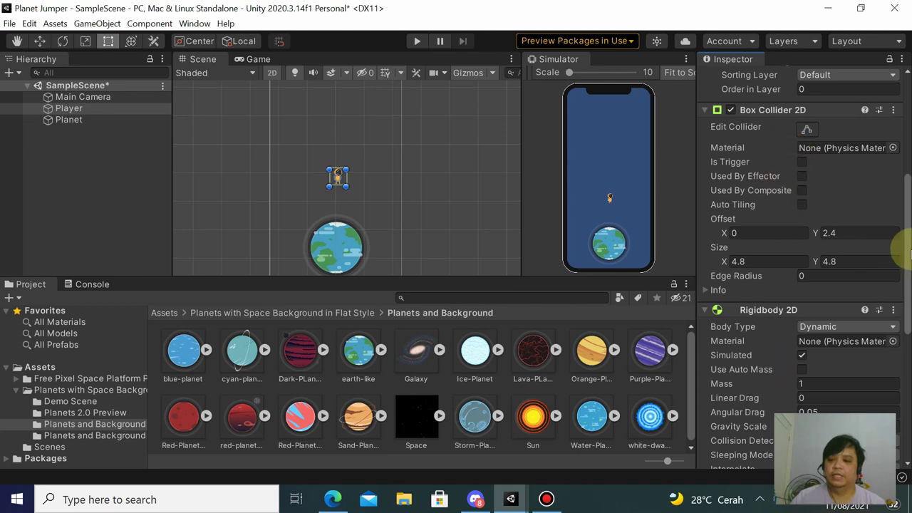
pyautogui.scroll(-1, 905, 248)
pyautogui.scroll(-5, 904, 260)
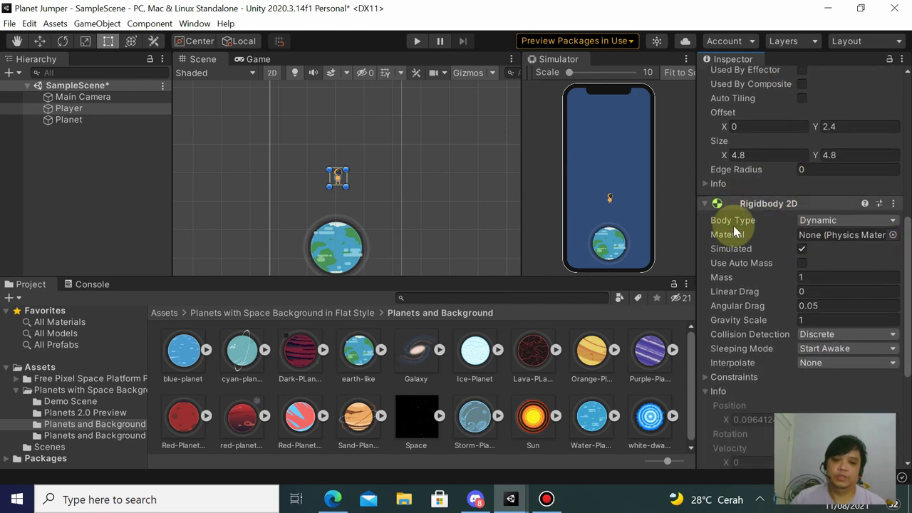
pyautogui.click(87, 123)
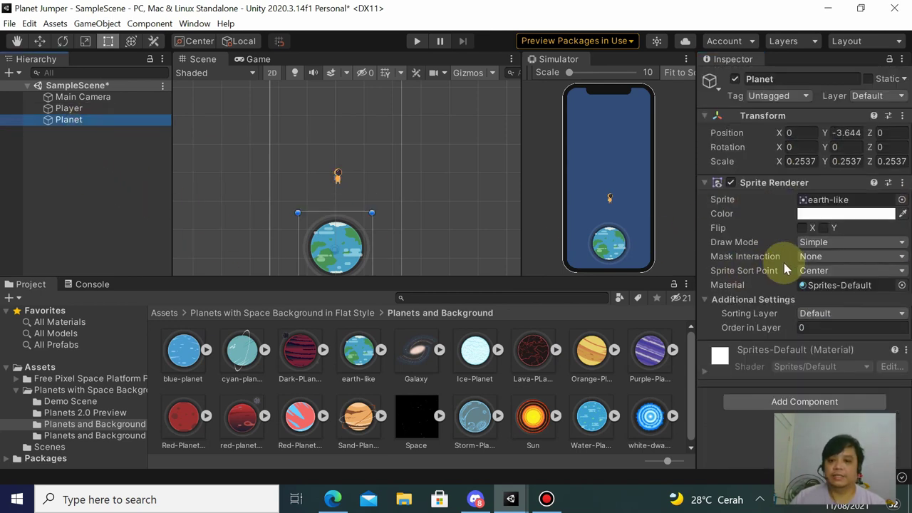
# - Add a Circle Collider 2D to the Planet from the Physics 2D components
pyautogui.click(741, 401)
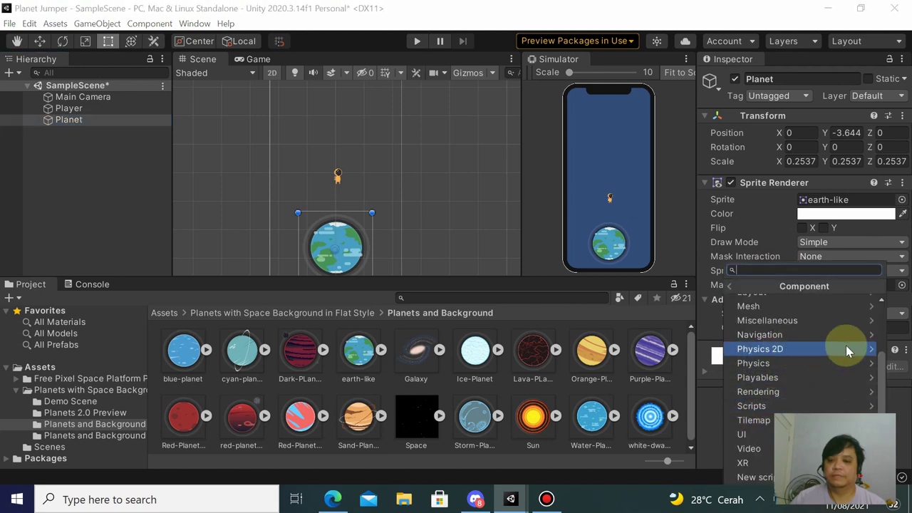
pyautogui.click(872, 354)
pyautogui.scroll(3, 817, 328)
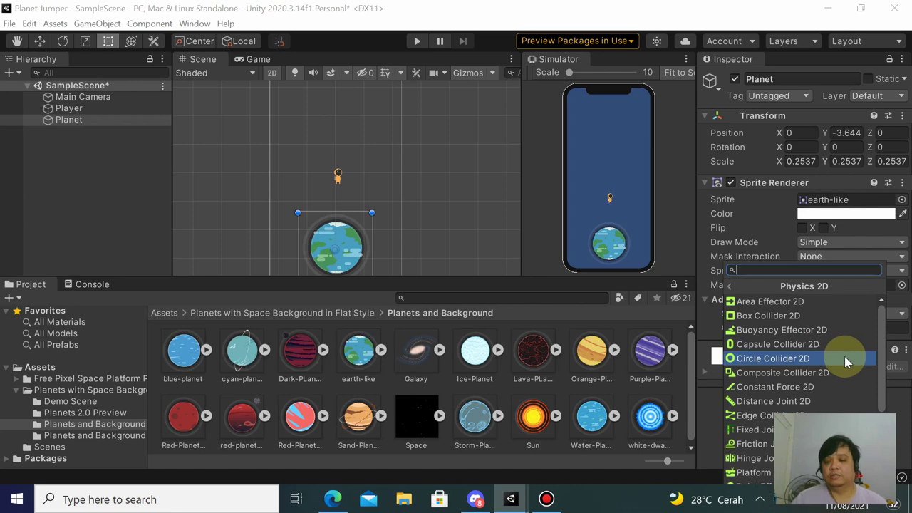
pyautogui.click(816, 360)
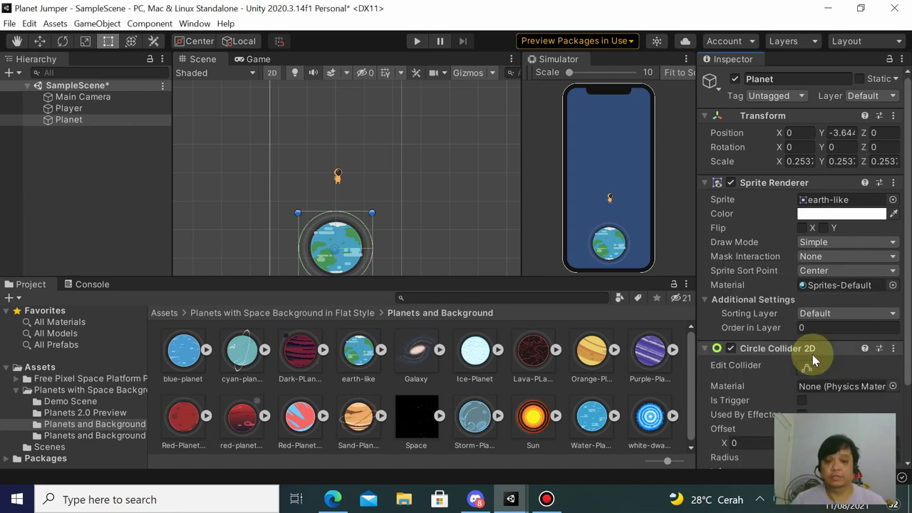
pyautogui.scroll(-3, 906, 310)
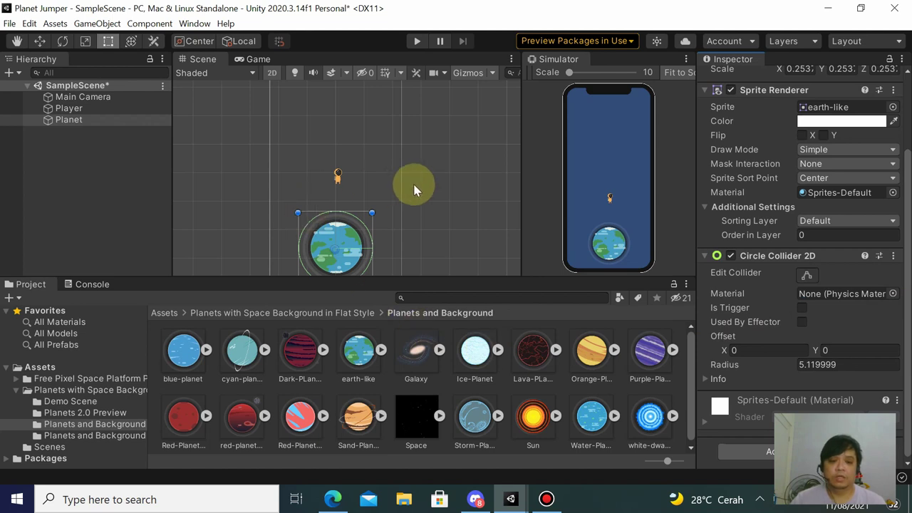
# - Frame the Planet and set the collider radius to 4.57 to fit the planet
pyautogui.press('f')
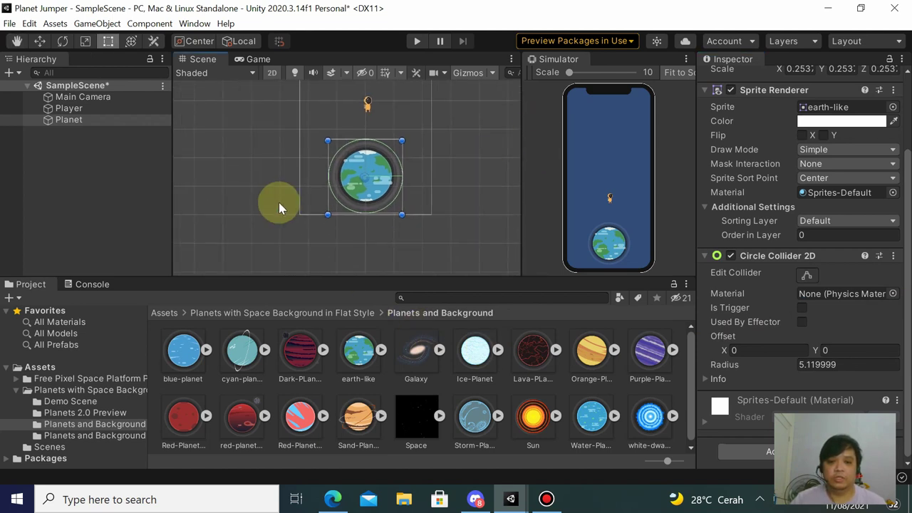
pyautogui.scroll(3, 383, 166)
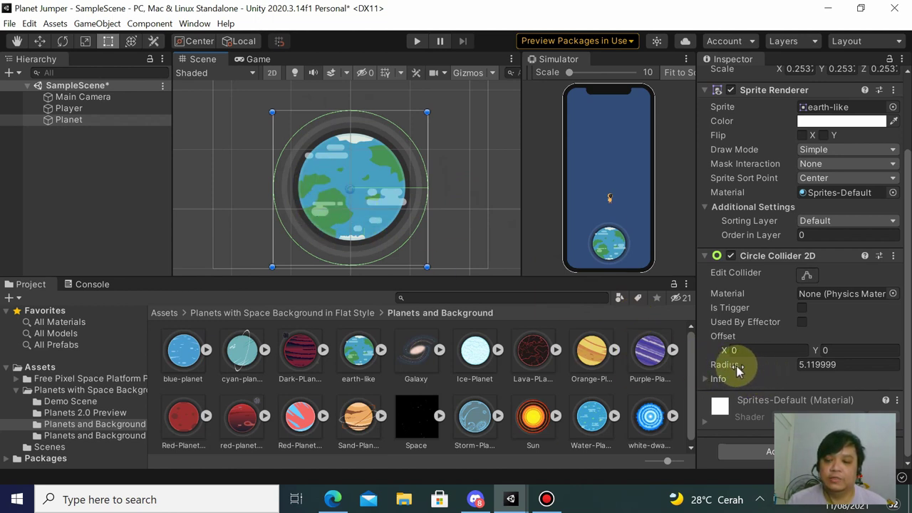
pyautogui.moveTo(736, 366); pyautogui.dragTo(704, 378)
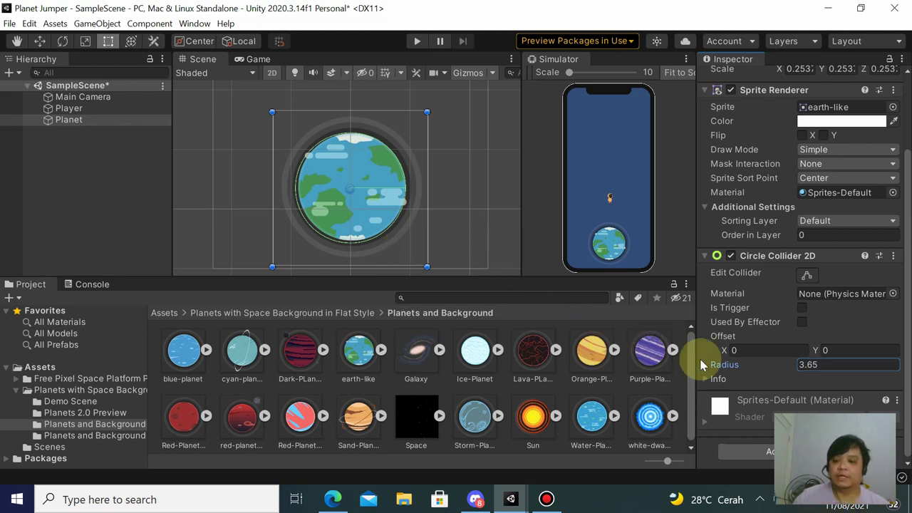
pyautogui.moveTo(729, 366); pyautogui.dragTo(746, 366)
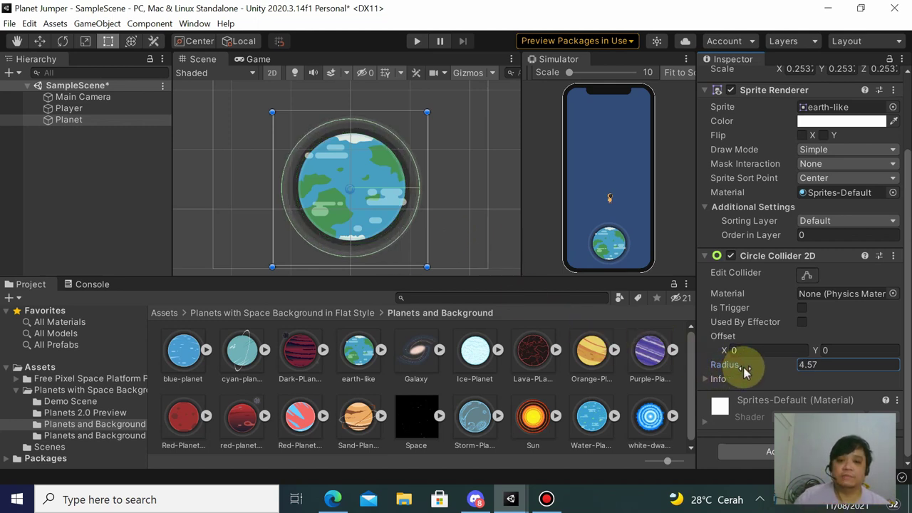
# - Bring the Player sprite into view, select it and switch to the Move tool
pyautogui.moveTo(473, 138); pyautogui.dragTo(475, 216, button='middle')
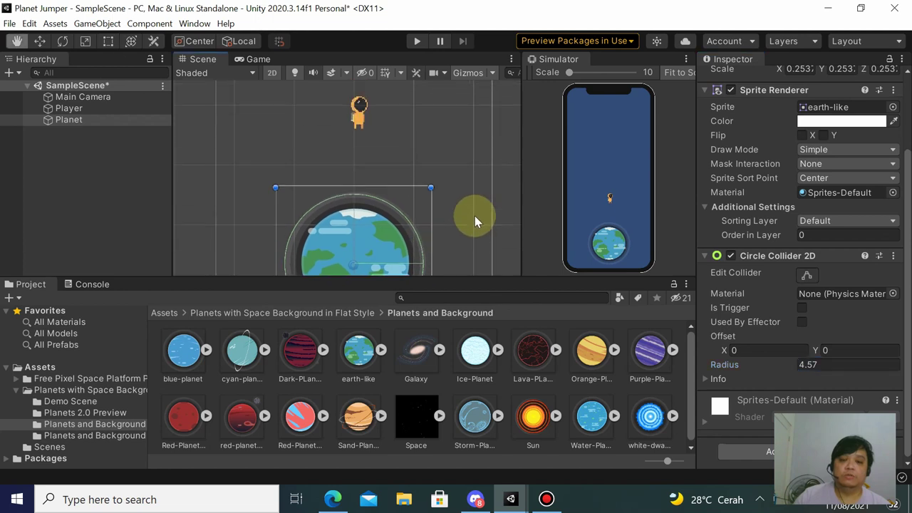
pyautogui.click(362, 125)
pyautogui.press('w')
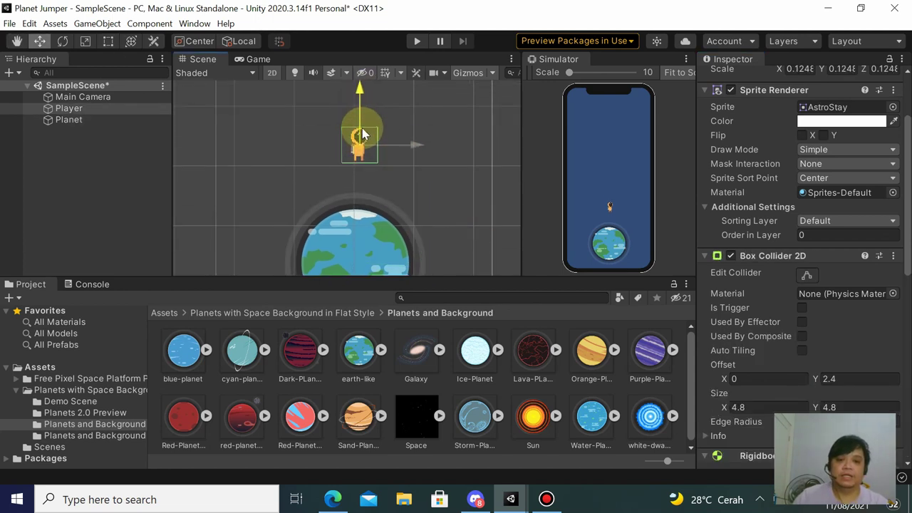
# - Move the Player down so it sits just above the planet
pyautogui.moveTo(362, 98); pyautogui.dragTo(361, 165)
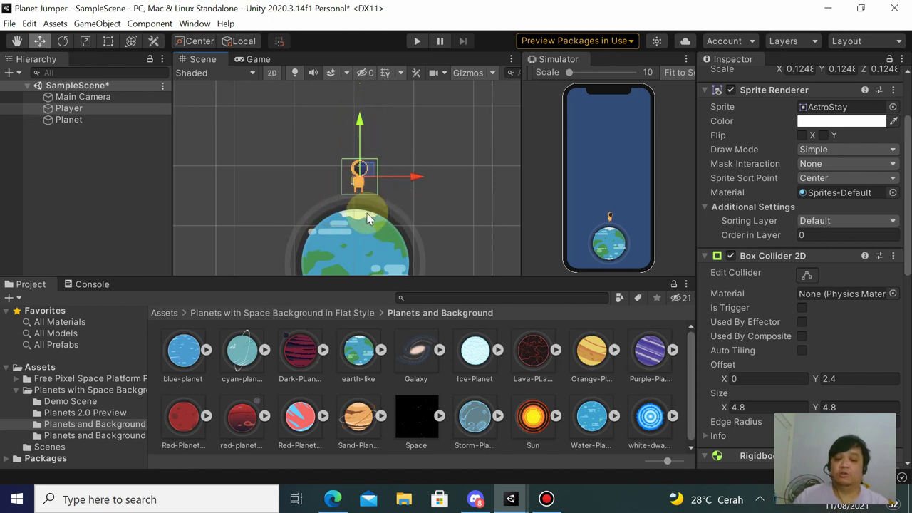
pyautogui.moveTo(361, 154); pyautogui.dragTo(361, 92)
pyautogui.scroll(-1, 399, 170)
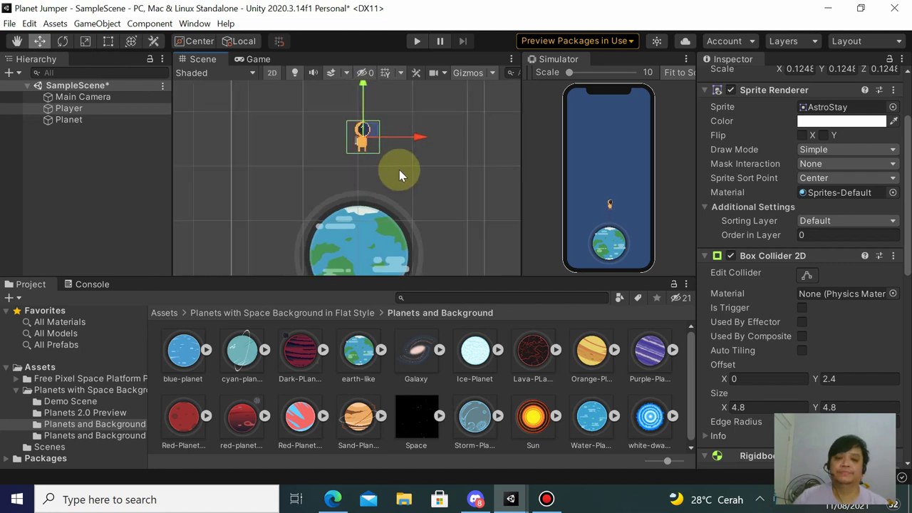
# - Shrink the Planet's Circle Collider 2D radius to 3.64 to hug its edge
pyautogui.click(380, 254)
pyautogui.moveTo(445, 204); pyautogui.dragTo(445, 165, button='middle')
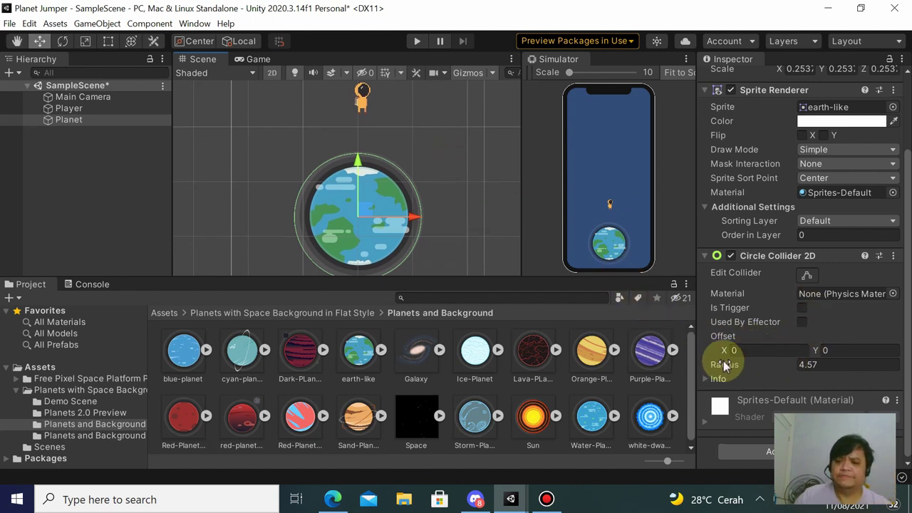
pyautogui.moveTo(729, 363); pyautogui.dragTo(718, 370)
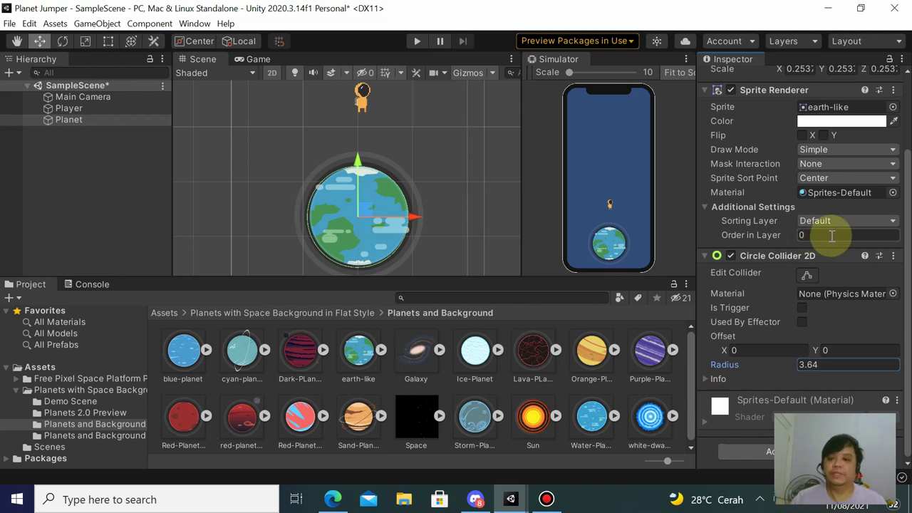
pyautogui.click(902, 265)
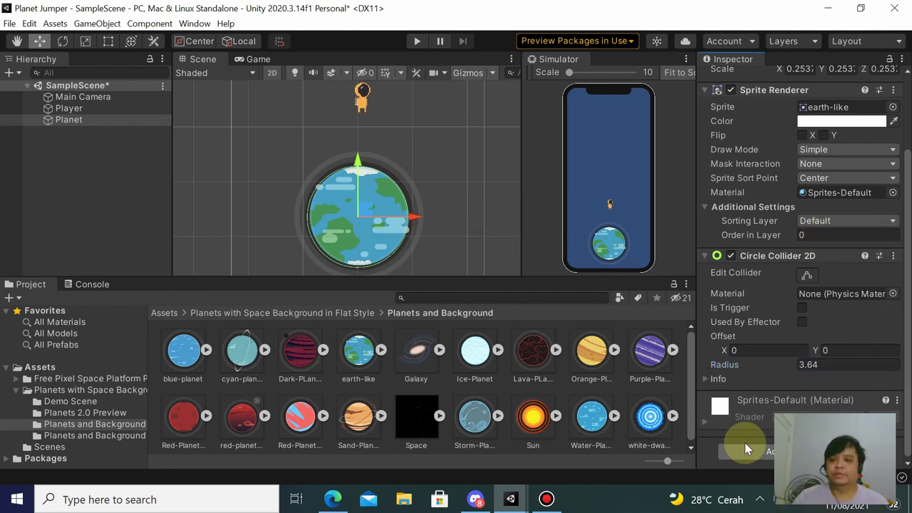
pyautogui.click(745, 447)
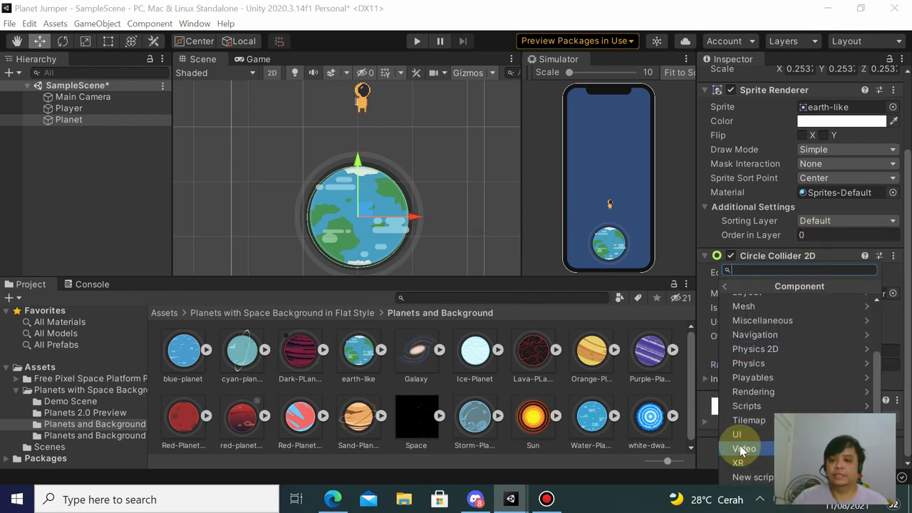
# - Add a Rigidbody 2D to the Planet and change its Body Type from Dynamic to Kinematic
pyautogui.click(841, 348)
pyautogui.scroll(-3, 836, 345)
pyautogui.scroll(-3, 836, 344)
pyautogui.scroll(-3, 827, 352)
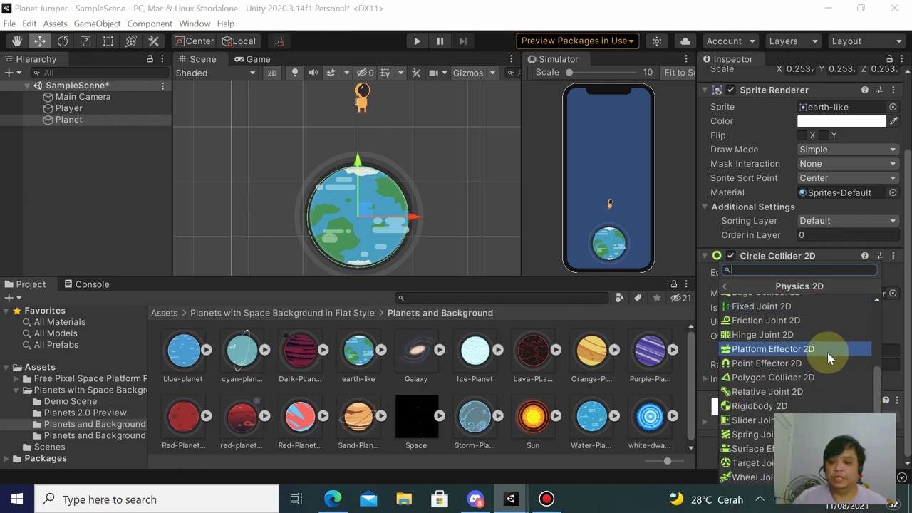
pyautogui.click(761, 408)
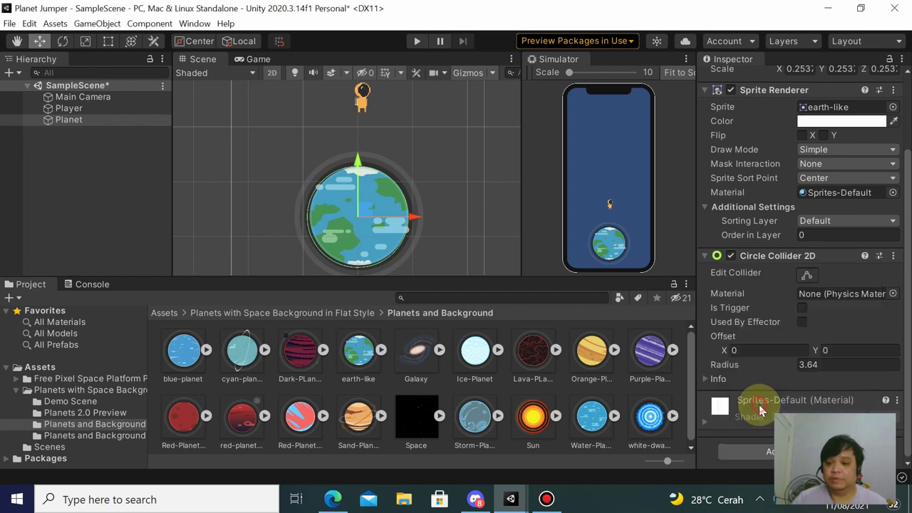
pyautogui.scroll(-5, 779, 340)
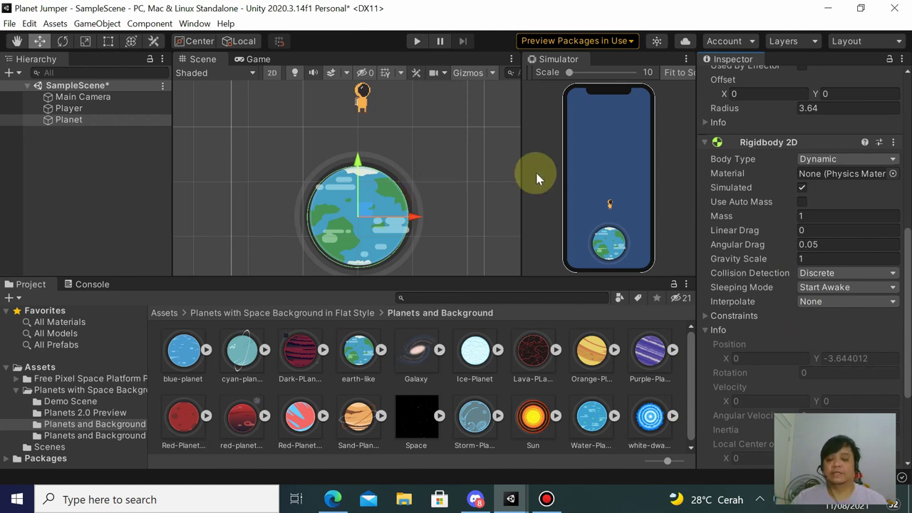
pyautogui.click(873, 160)
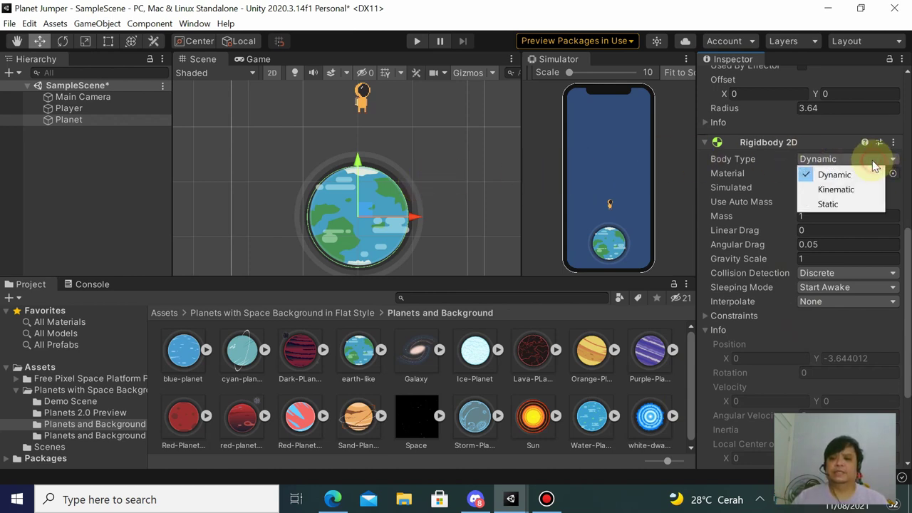
pyautogui.click(836, 189)
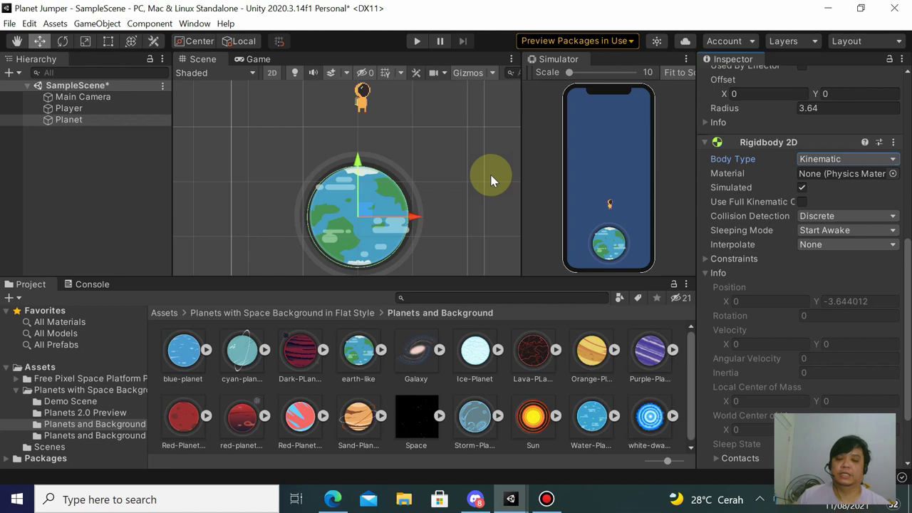
pyautogui.click(432, 135)
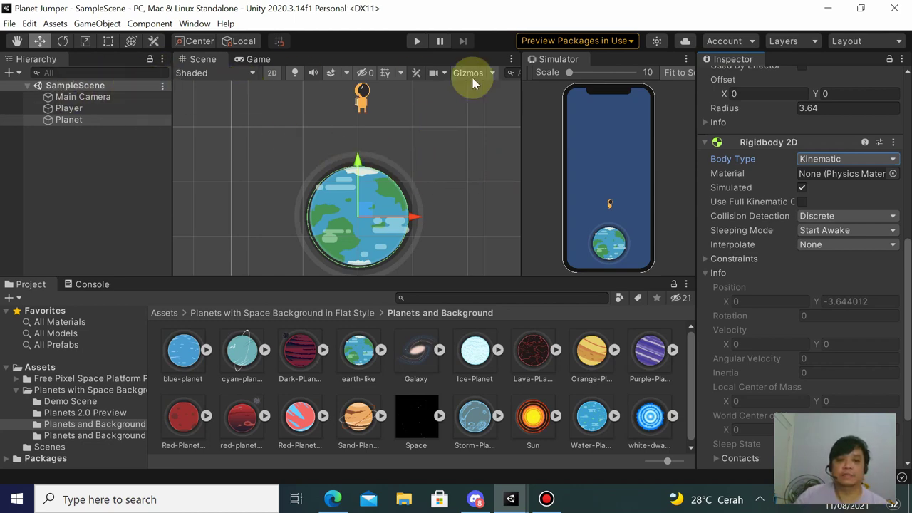
# - Play the scene, maximize the Simulator pane, then stop playing
pyautogui.click(415, 42)
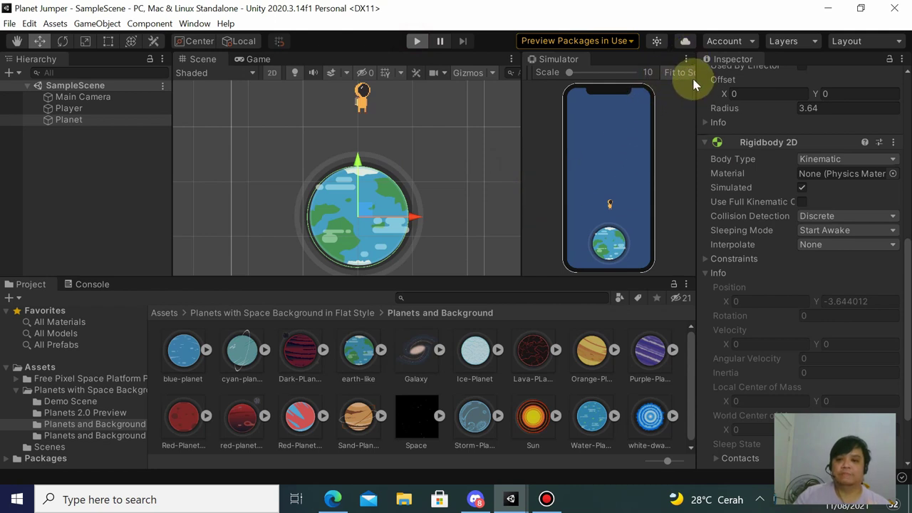
pyautogui.click(614, 140)
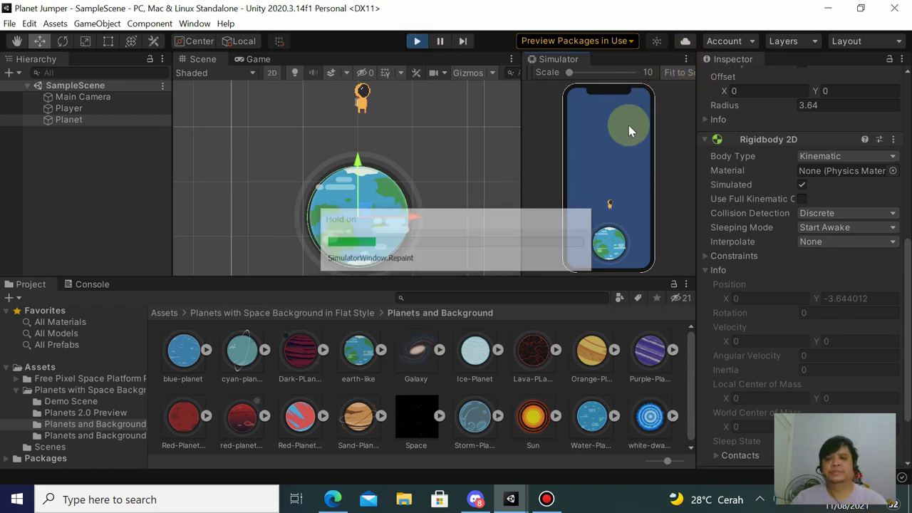
pyautogui.click(686, 60)
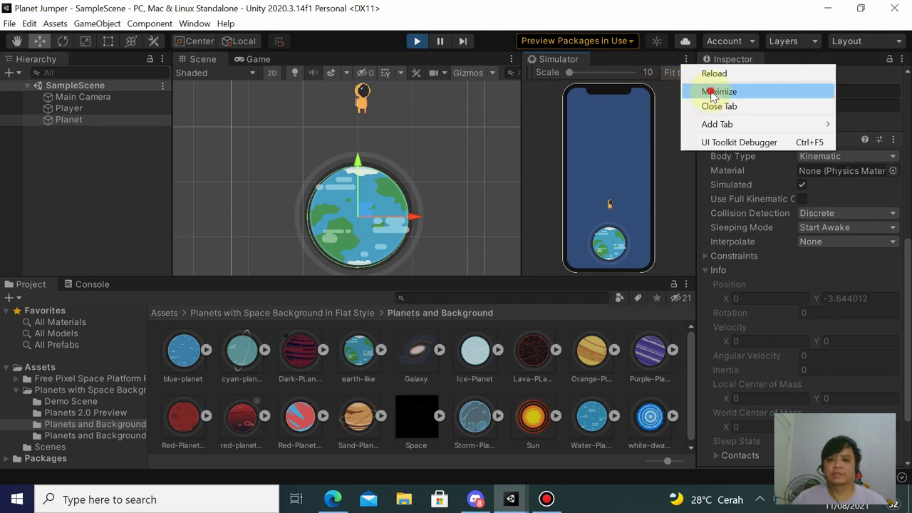
pyautogui.click(716, 92)
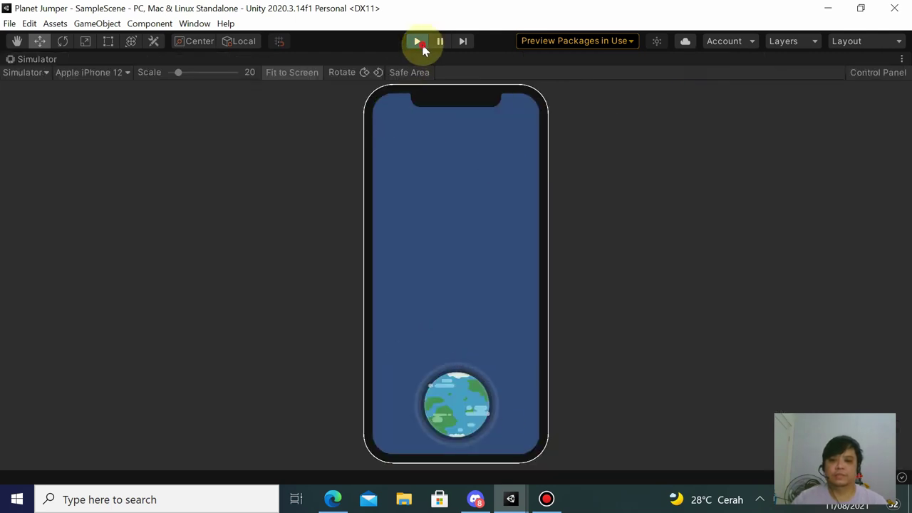
pyautogui.click(420, 43)
# - Maximize the Simulator again and play-test the astronaut above the planet
pyautogui.click(686, 59)
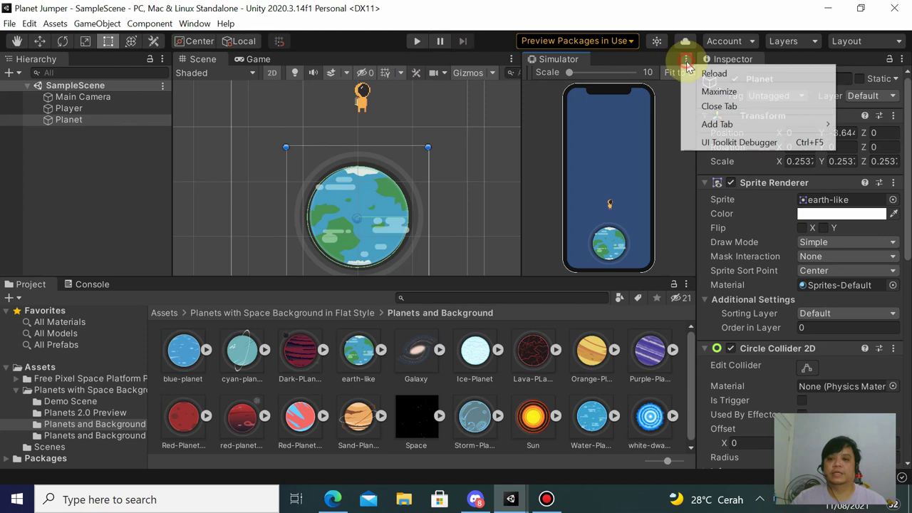
pyautogui.click(717, 92)
pyautogui.click(419, 42)
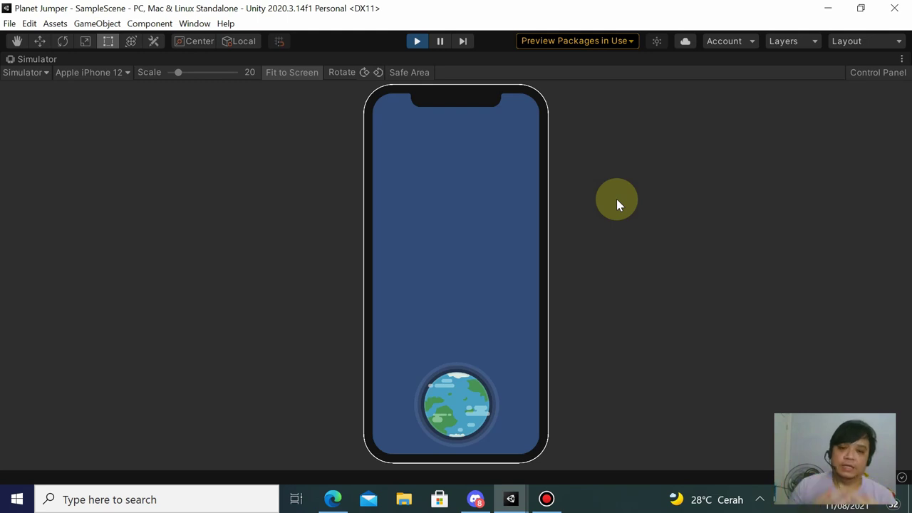
pyautogui.click(417, 43)
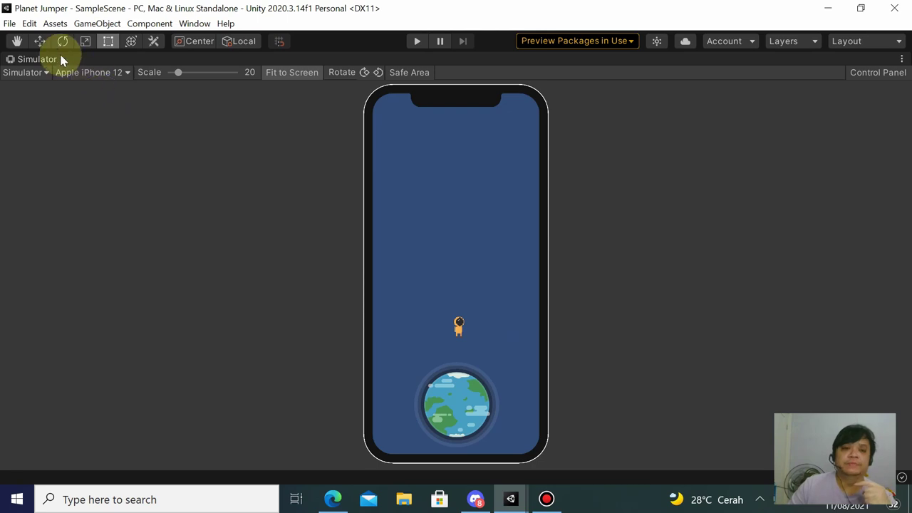
pyautogui.click(30, 25)
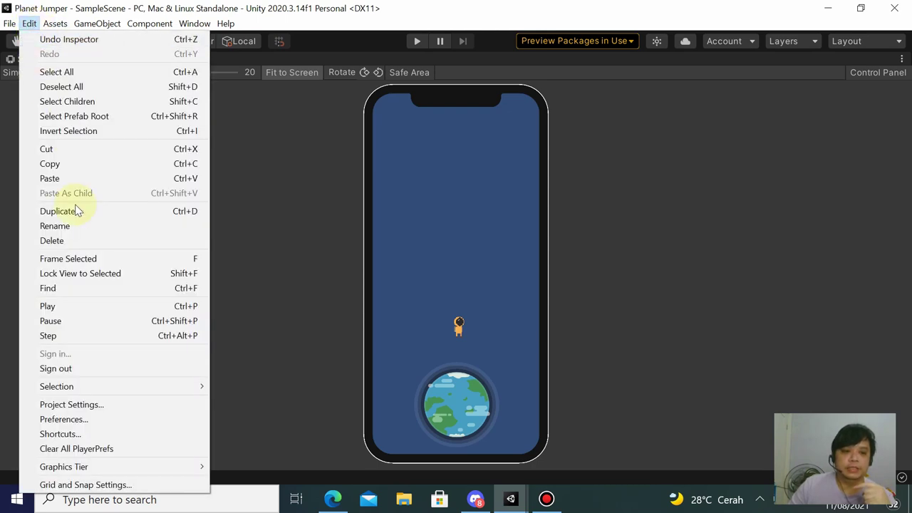
# - Set Physics 2D Gravity Y from -9.81 to 0 in Project Settings and play again
pyautogui.click(118, 410)
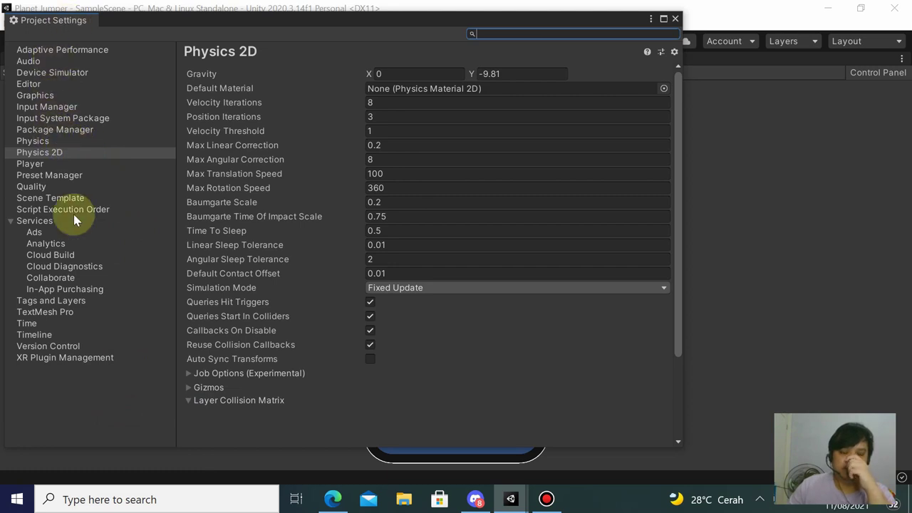
pyautogui.click(63, 154)
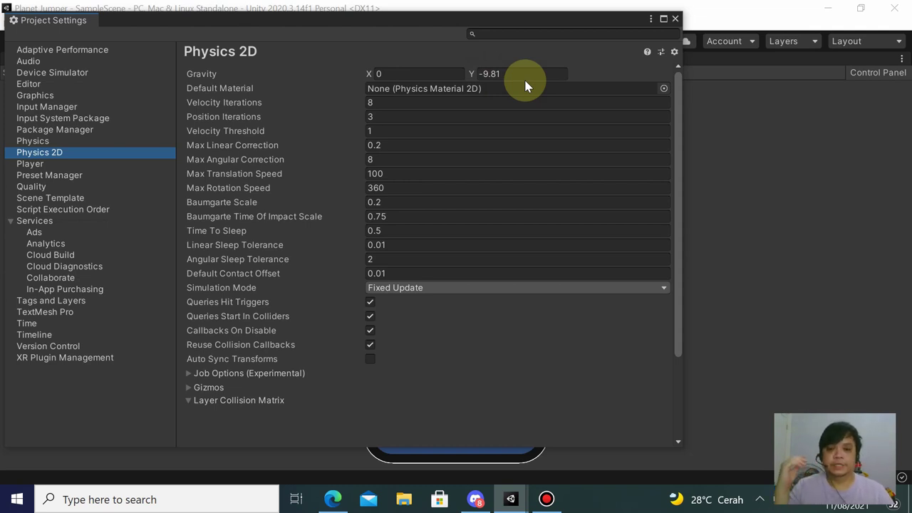
pyautogui.click(525, 75)
pyautogui.write('0')
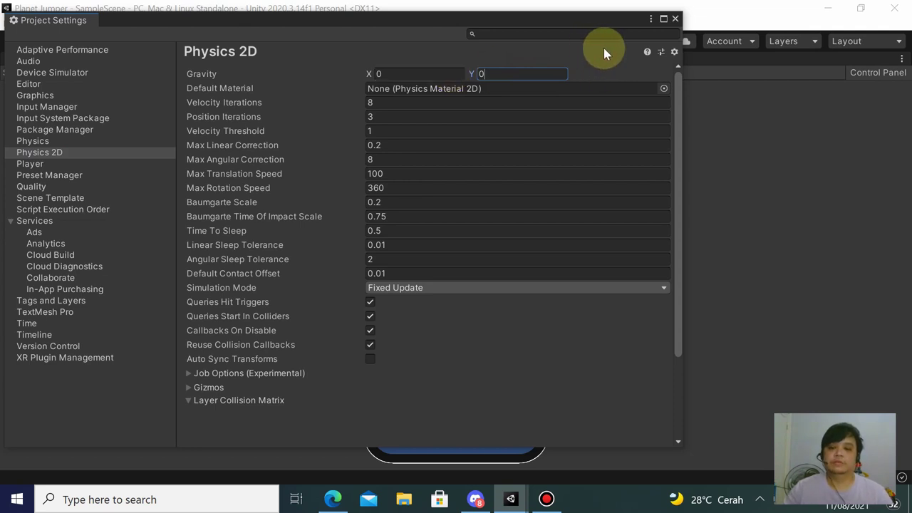
pyautogui.click(676, 20)
pyautogui.click(416, 42)
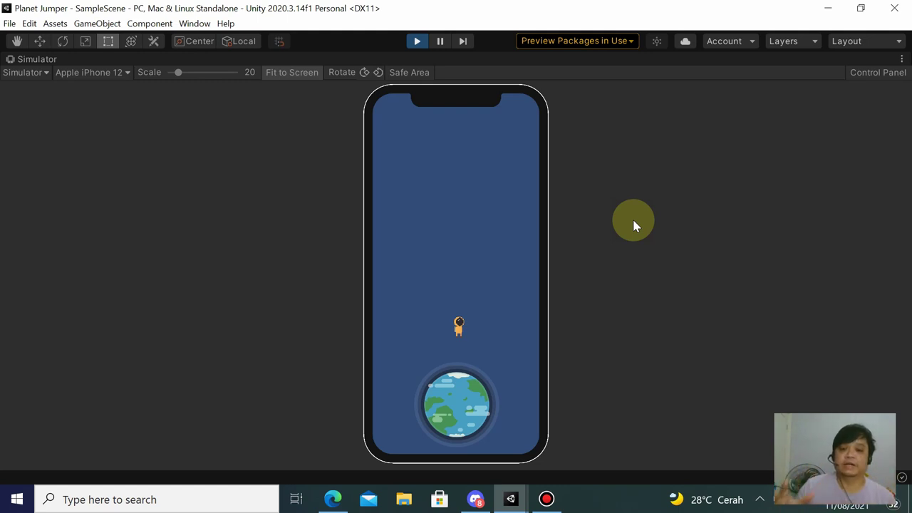
# - Stop Play mode and un-maximize the Simulator pane
pyautogui.click(418, 50)
pyautogui.hotkey('alt', 'Tab')
pyautogui.hotkey('alt', 'Tab')
pyautogui.hotkey('alt', 'Tab')
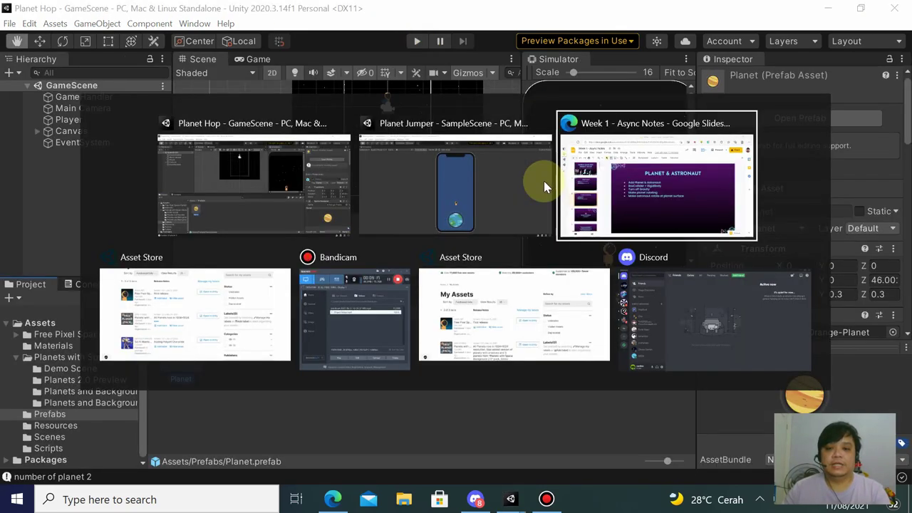
pyautogui.hotkey('alt', 'Tab')
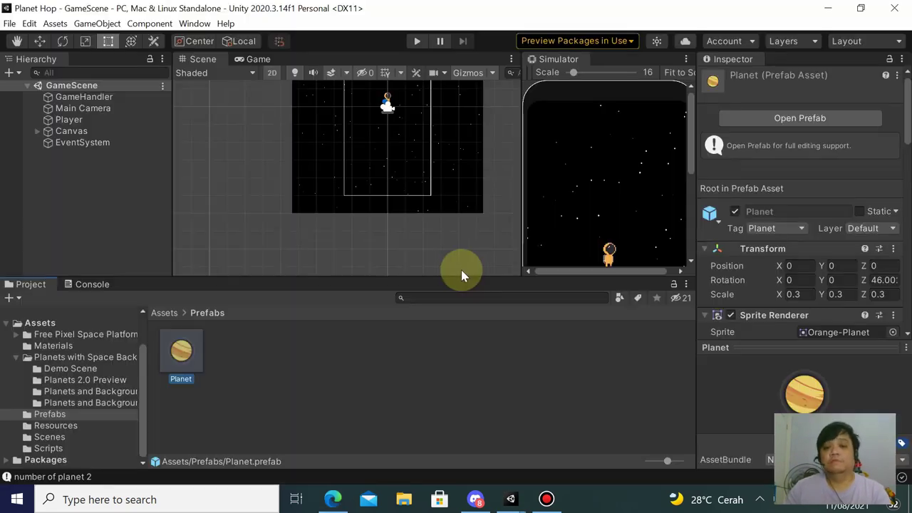
pyautogui.hotkey('alt', 'Tab')
pyautogui.hotkey('alt', 'Tab')
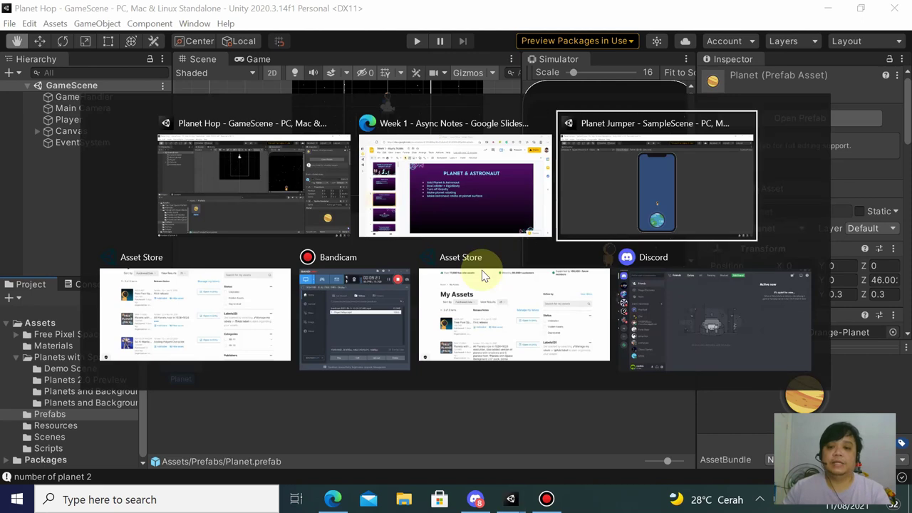
pyautogui.click(902, 59)
pyautogui.click(861, 92)
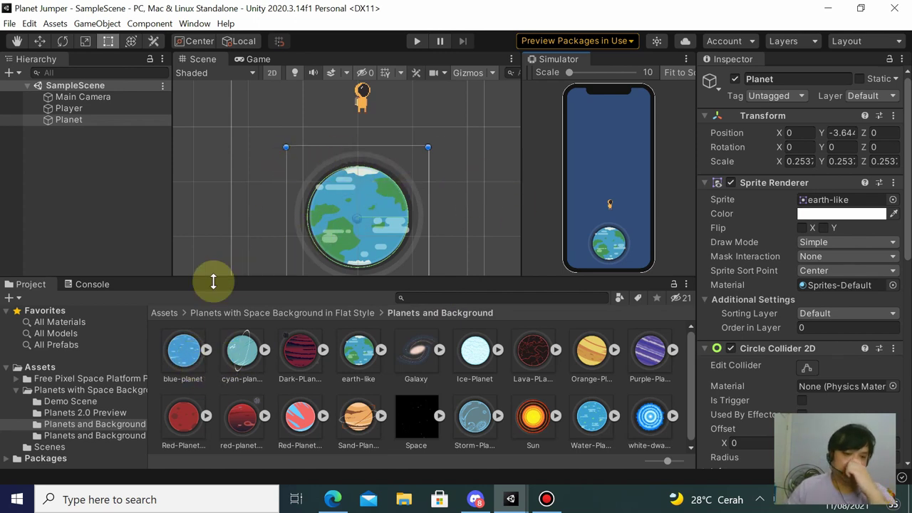
# - Create a folder named 'Script' in Assets and open it
pyautogui.click(25, 392)
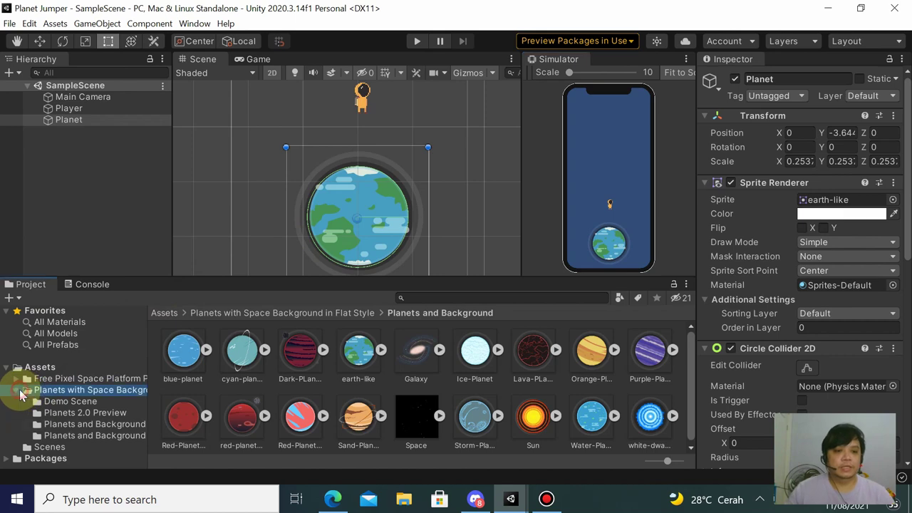
pyautogui.click(17, 389)
pyautogui.click(40, 367)
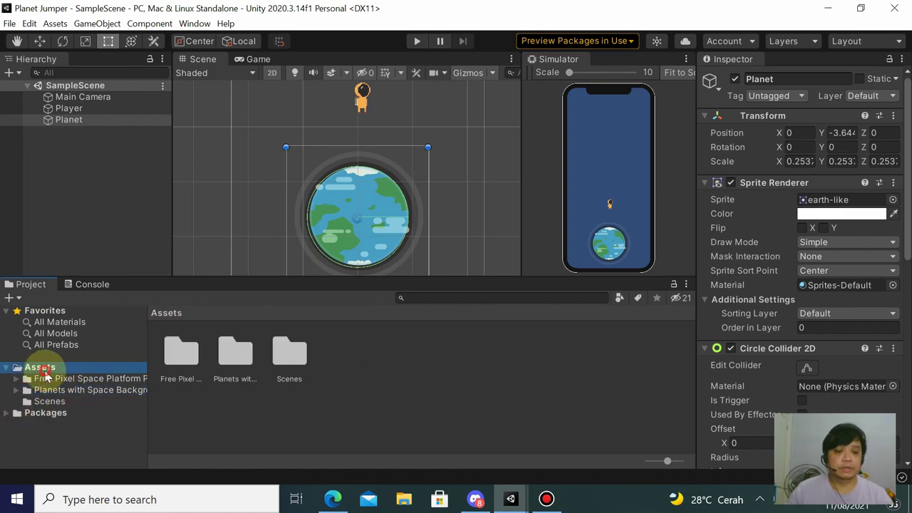
pyautogui.rightClick(421, 393)
pyautogui.click(335, 401)
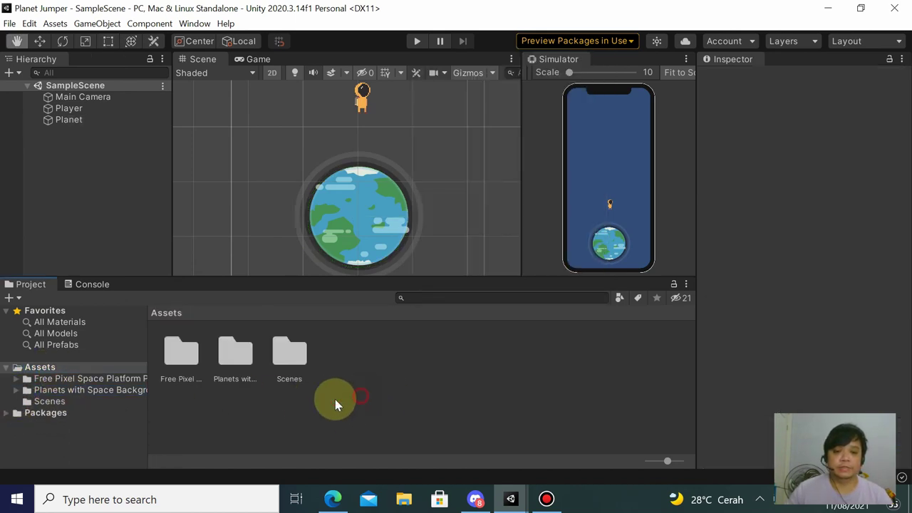
pyautogui.rightClick(362, 387)
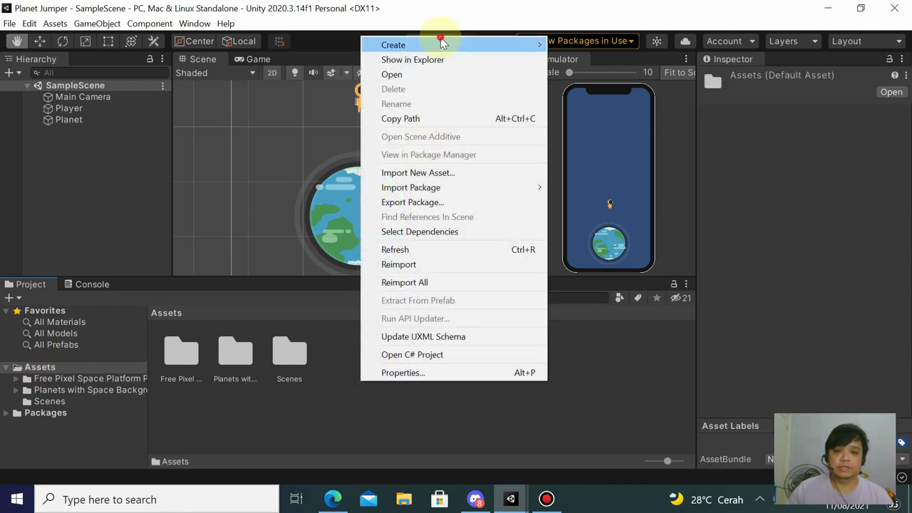
pyautogui.moveTo(440, 41)
pyautogui.click(601, 24)
pyautogui.write('S')
pyautogui.press('Return')
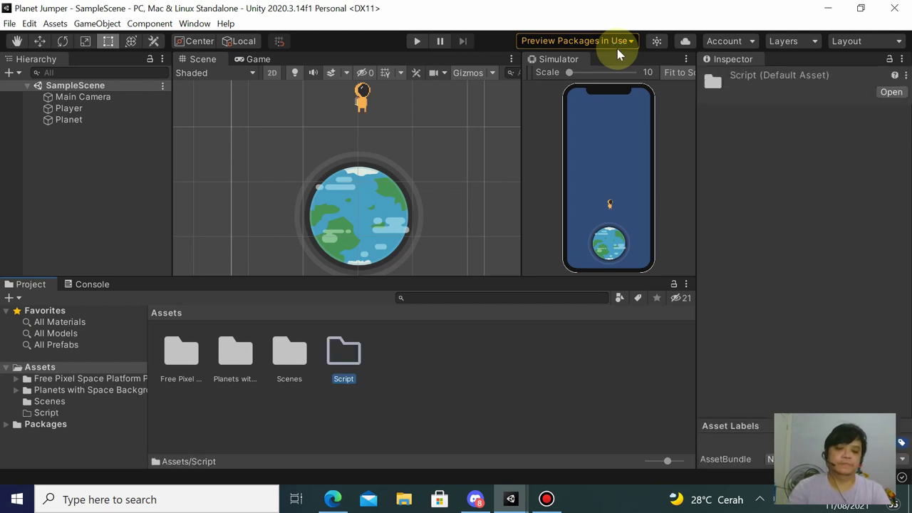
pyautogui.click(347, 361)
pyautogui.doubleClick(346, 362)
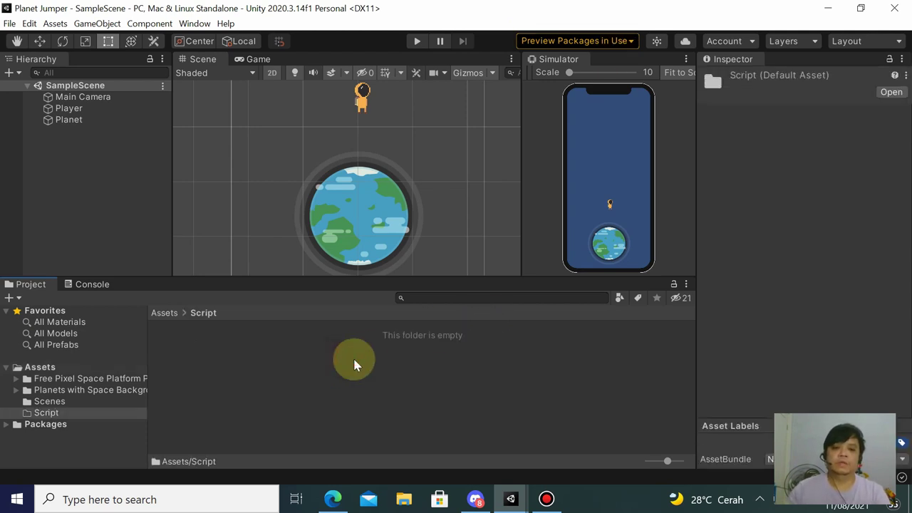
# - Create a new C# script named PlanetHandler in the Script folder
pyautogui.rightClick(255, 372)
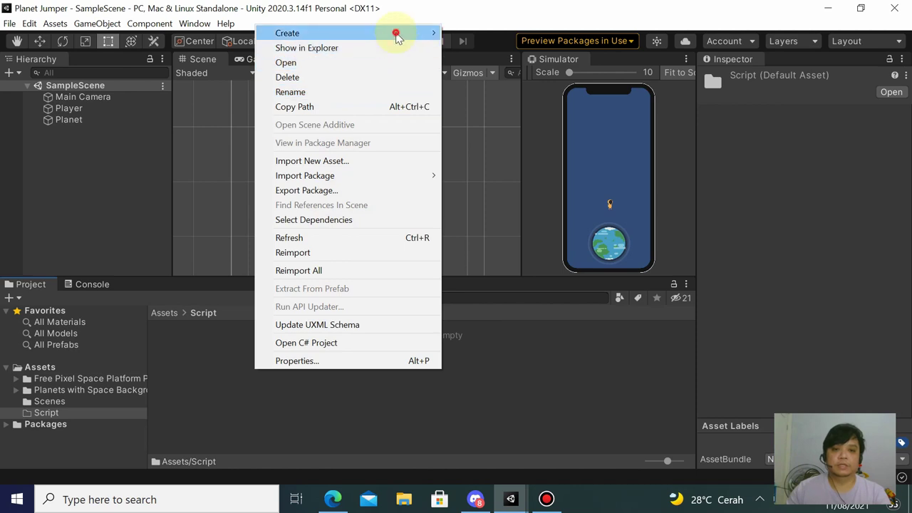
pyautogui.moveTo(397, 33)
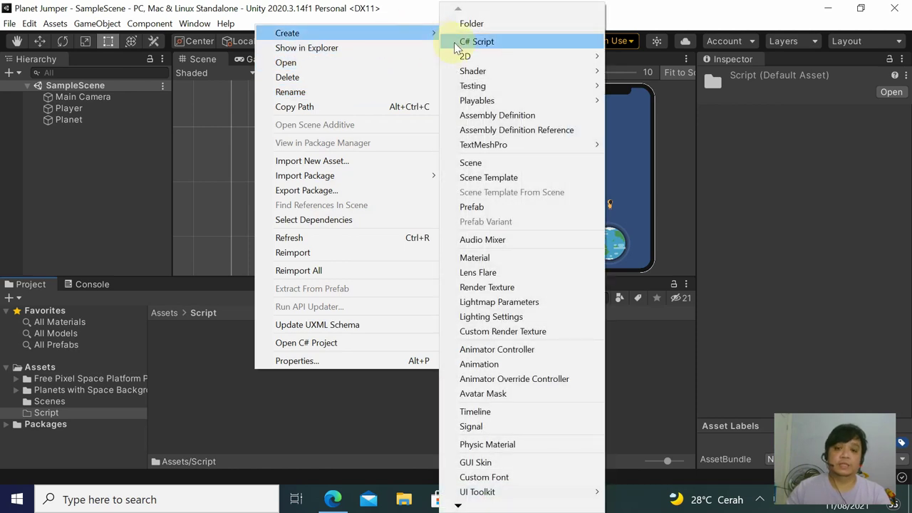
pyautogui.click(457, 44)
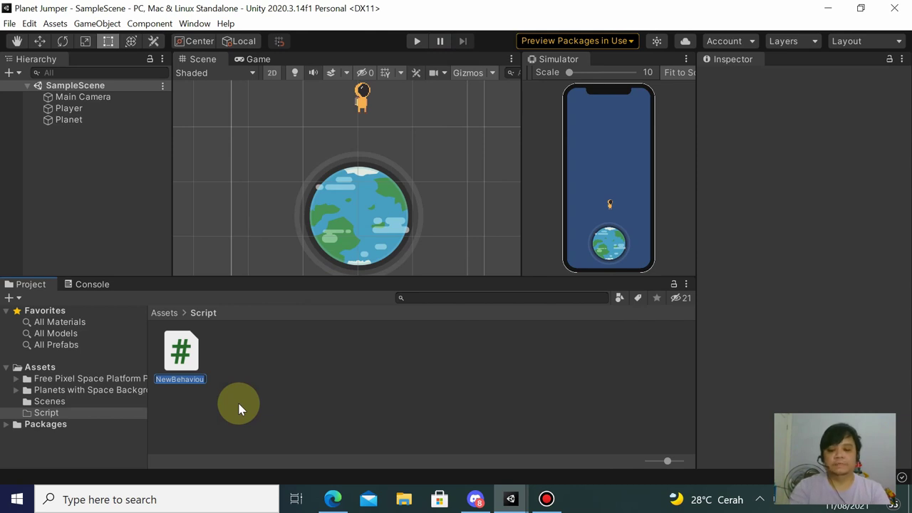
pyautogui.write('PlanetHand...')
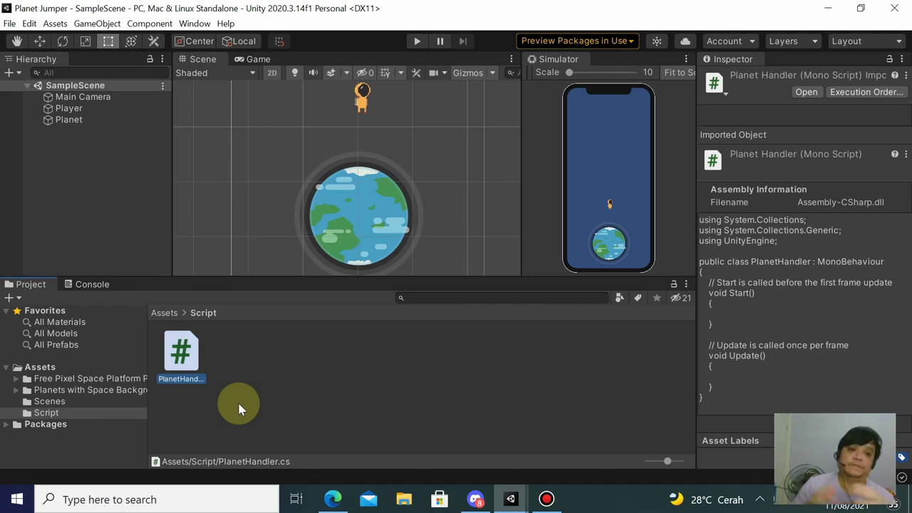
# - Open PlanetHandler in VS Code, trust the folder, load Planet Jumper.sln and hide the sidebar
pyautogui.doubleClick(179, 353)
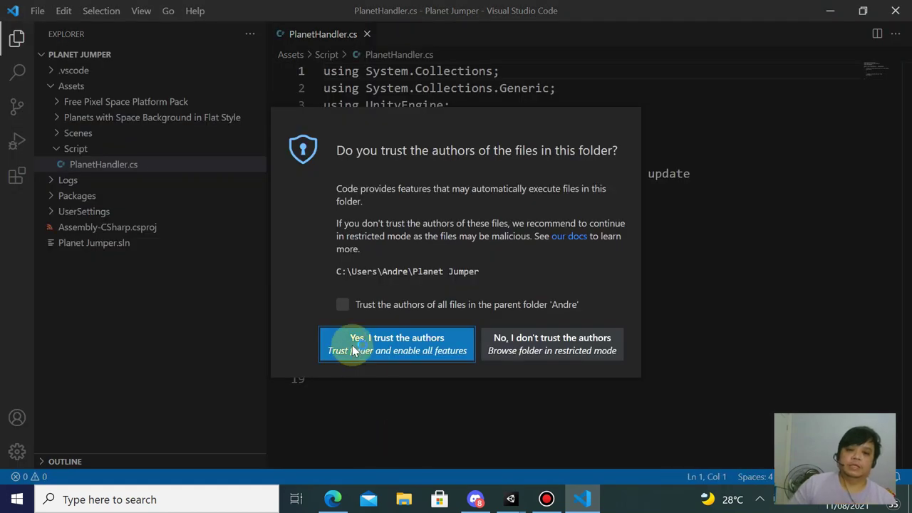
pyautogui.click(357, 343)
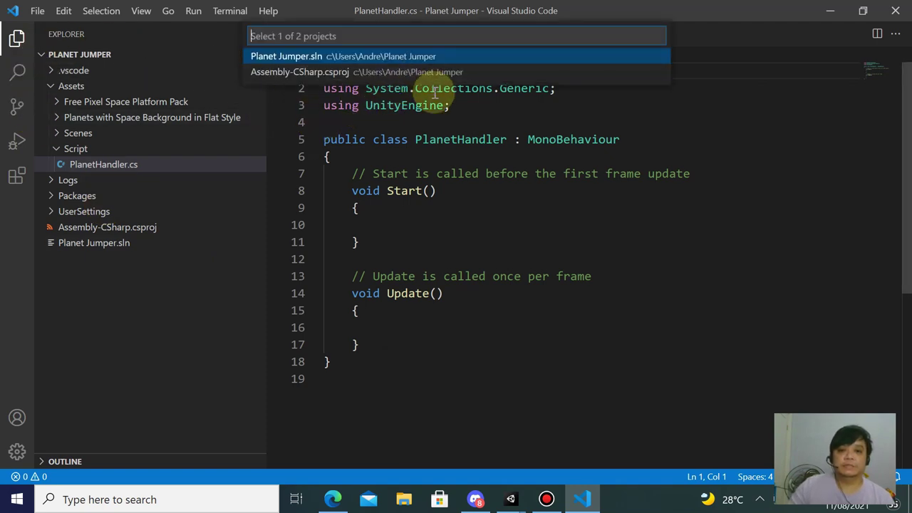
pyautogui.click(426, 57)
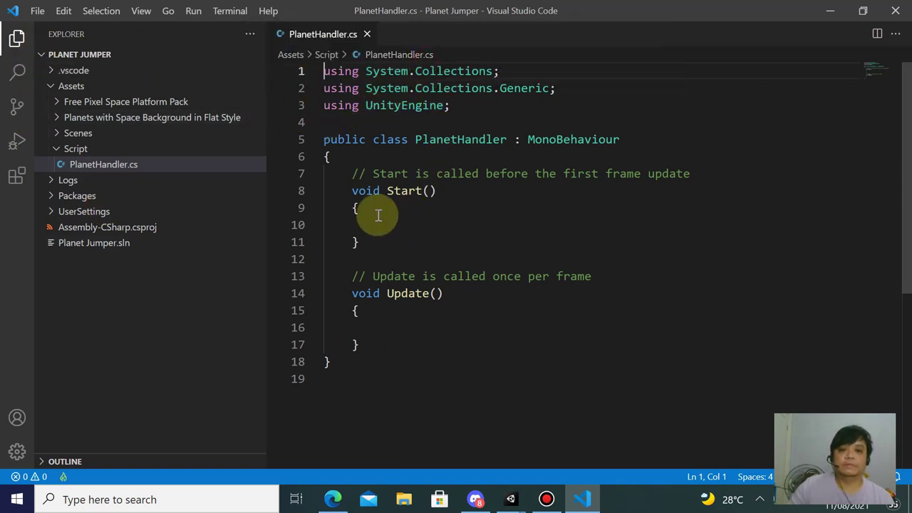
pyautogui.click(19, 150)
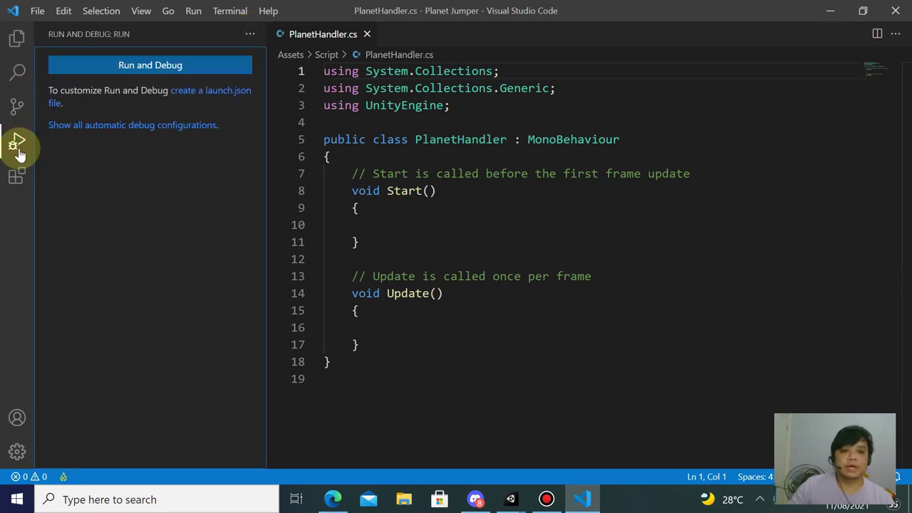
pyautogui.click(19, 149)
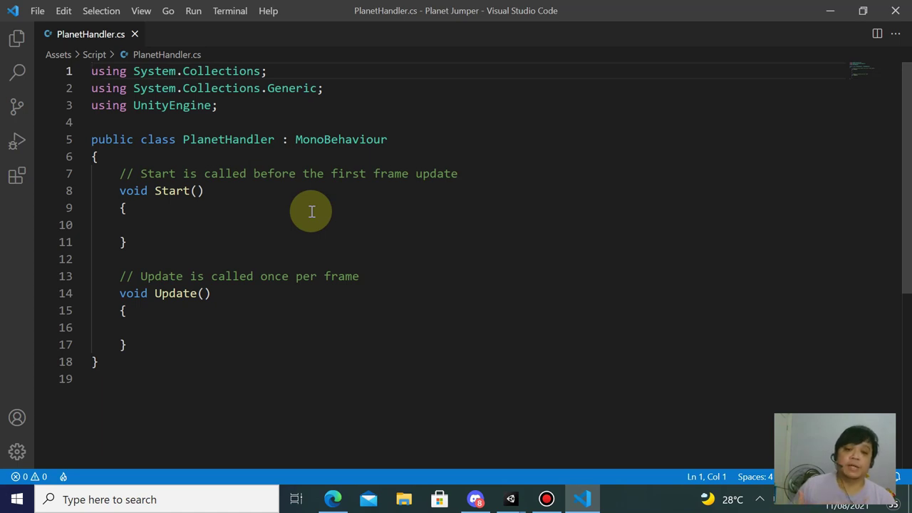
# - Delete the Start method and its comment from PlanetHandler
pyautogui.moveTo(122, 259); pyautogui.dragTo(121, 161)
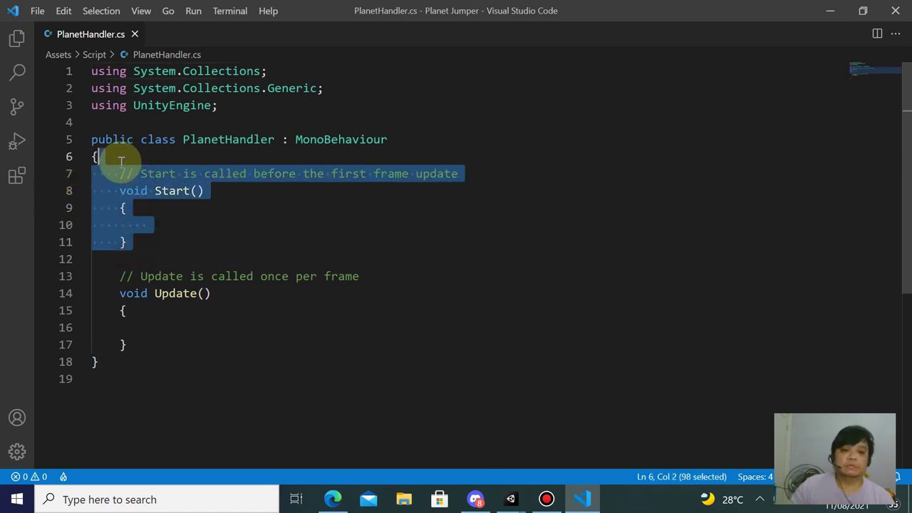
pyautogui.press('BackSpace')
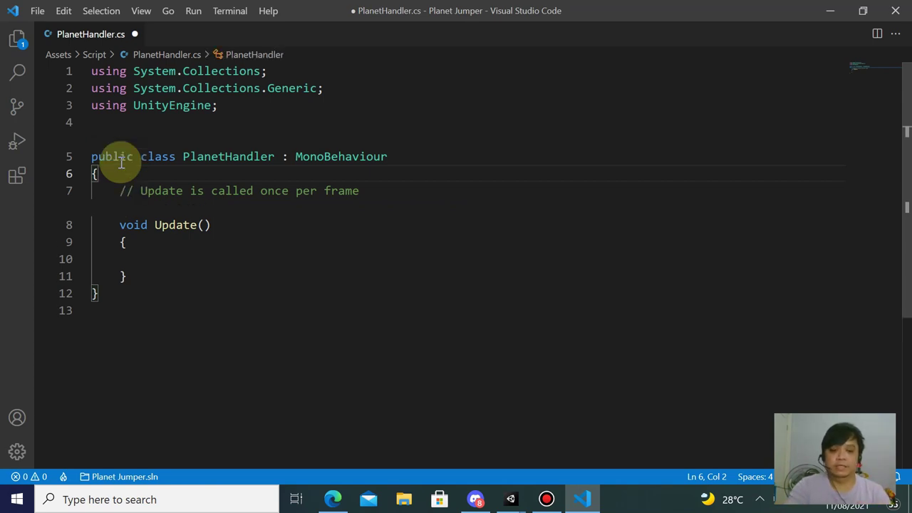
pyautogui.hotkey('shift', 'F12')
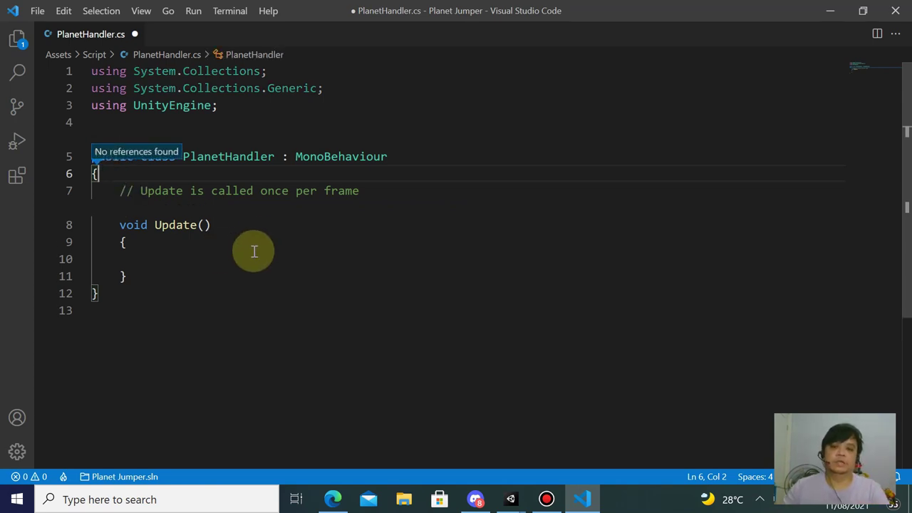
# - In Update, write transform.Rotate(Vector3.forward * degrees * Time.deltaTime);
pyautogui.click(258, 242)
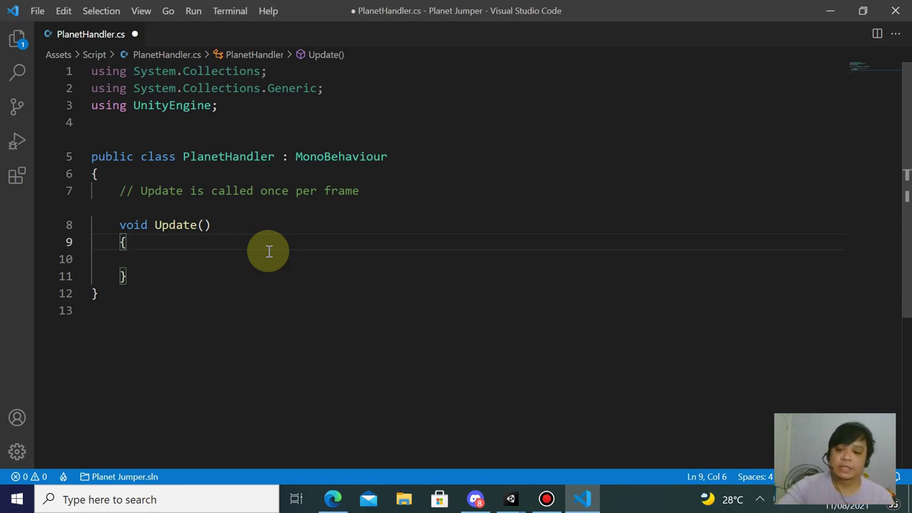
pyautogui.click(274, 258)
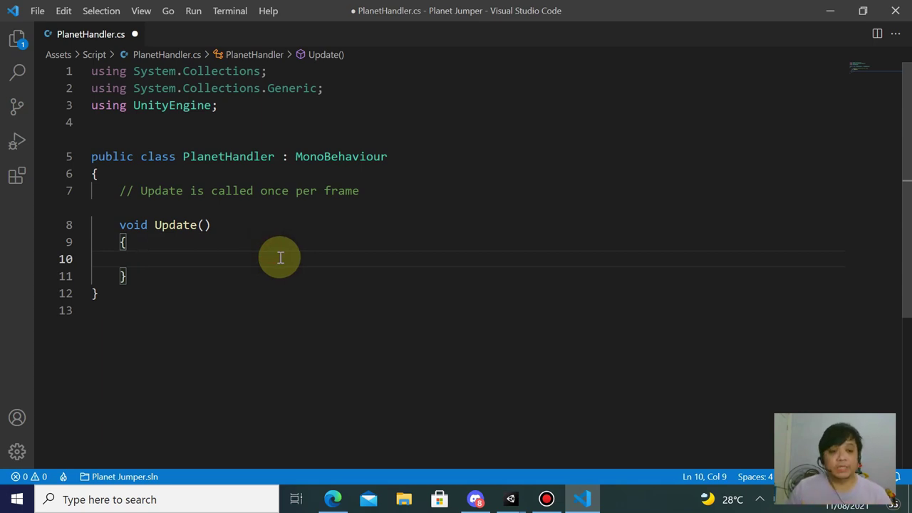
pyautogui.write('tran')
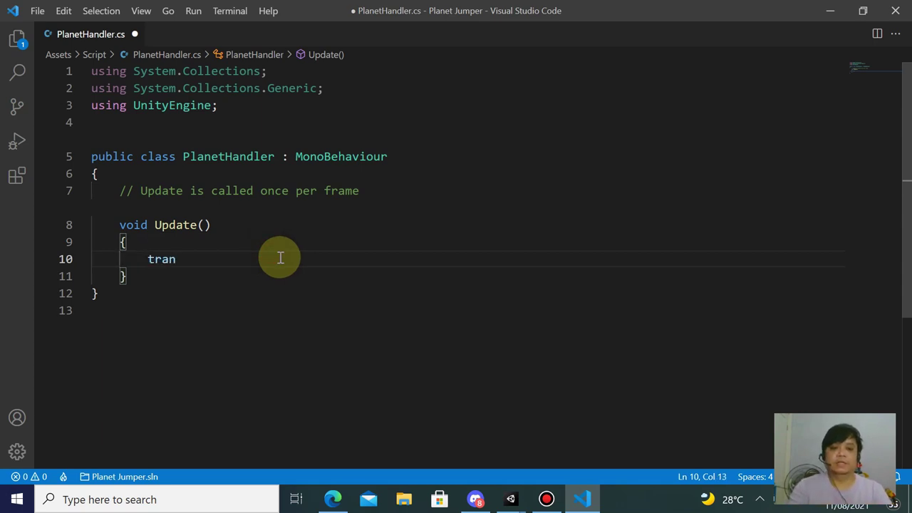
pyautogui.write('sfo')
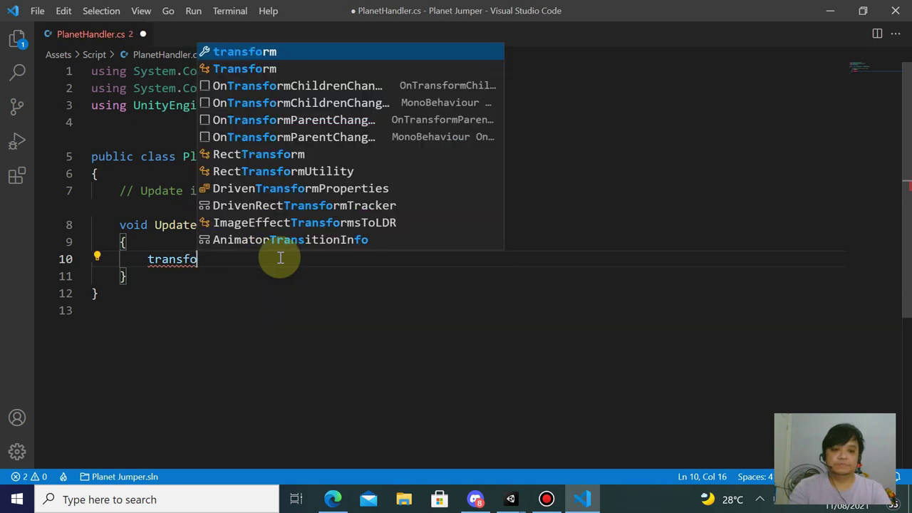
pyautogui.press('Tab')
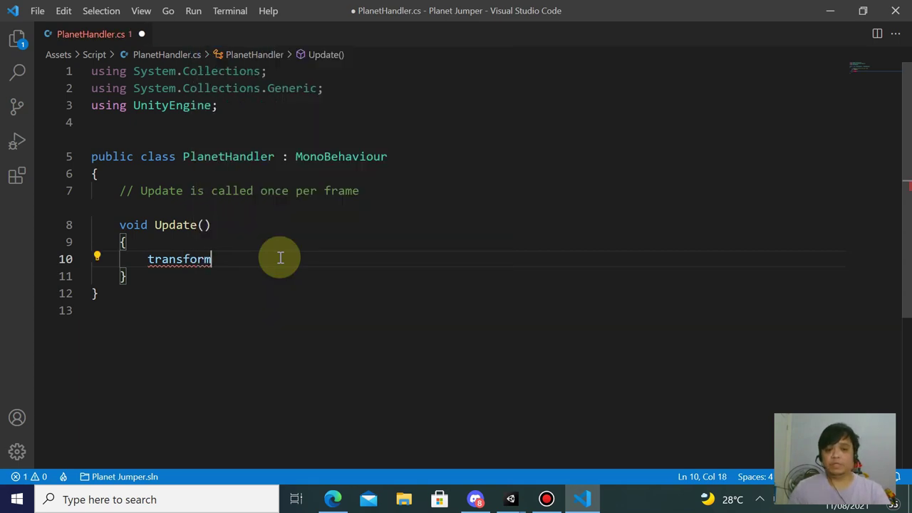
pyautogui.write('.Ro')
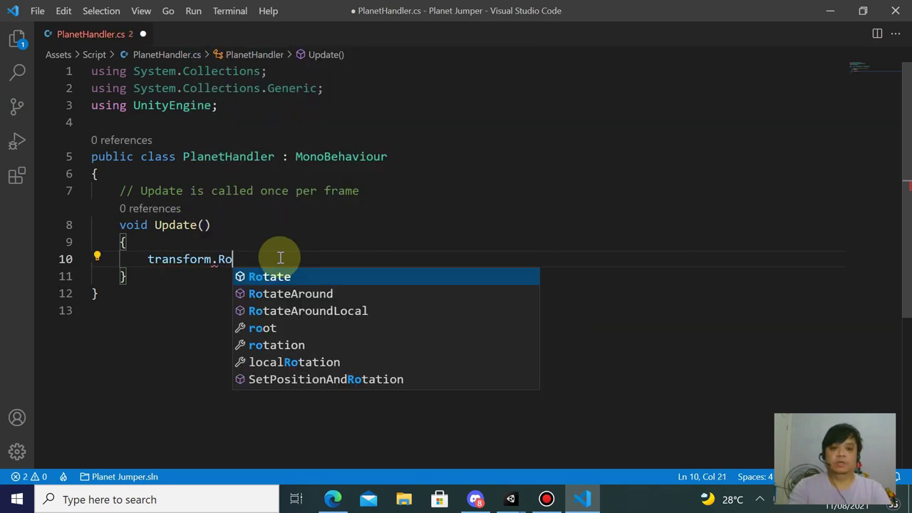
pyautogui.press('Tab')
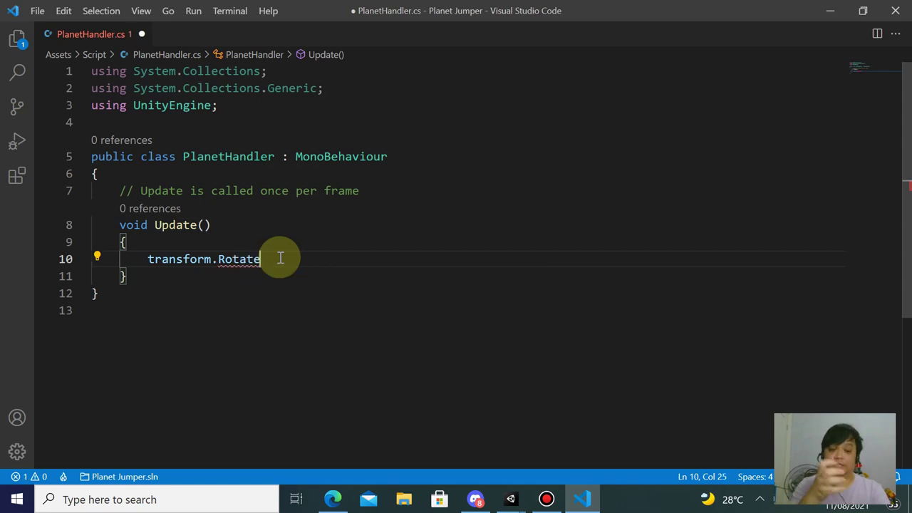
pyautogui.write('(')
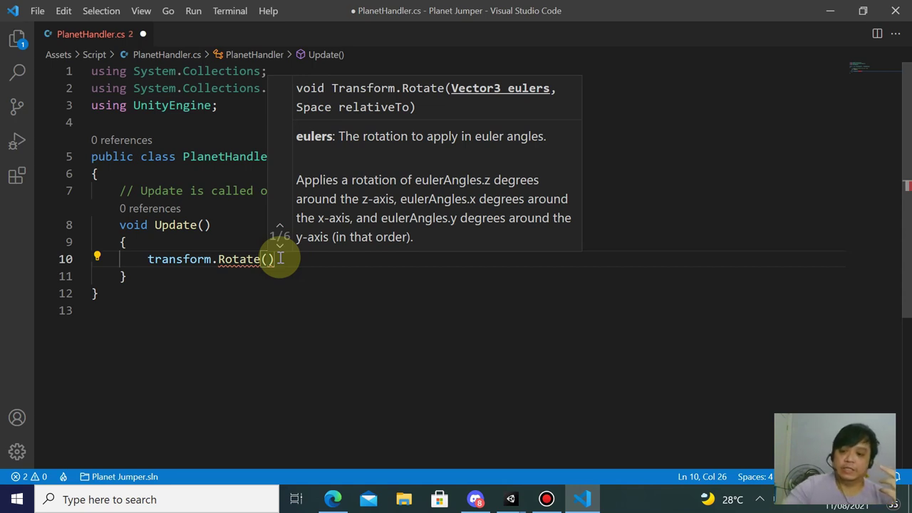
pyautogui.write('V')
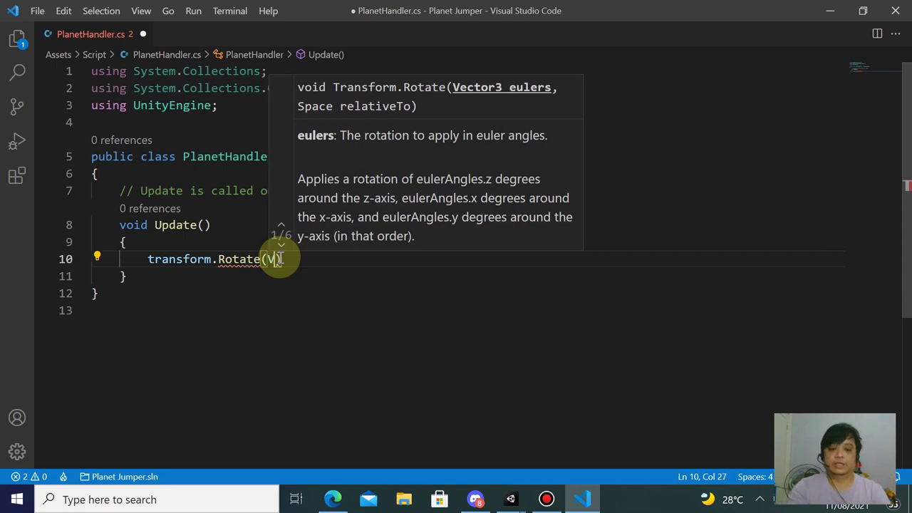
pyautogui.write('ector3.fo')
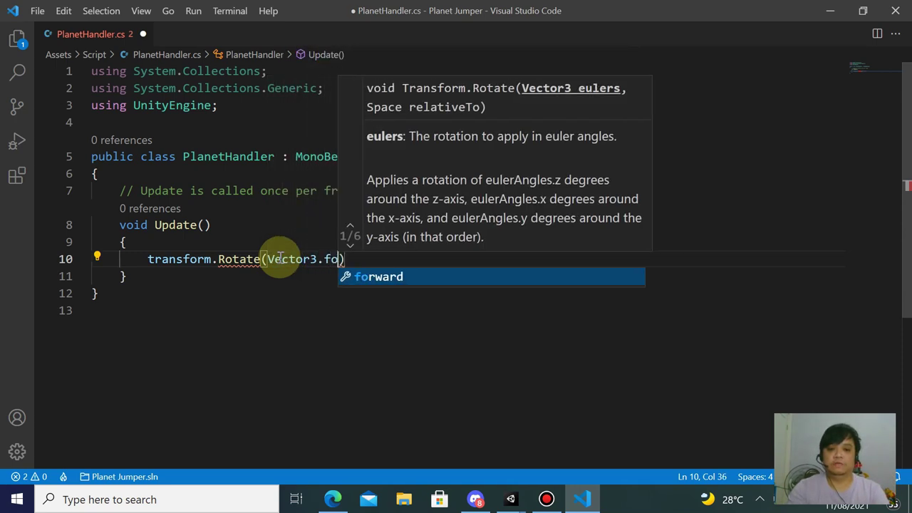
pyautogui.press('Tab')
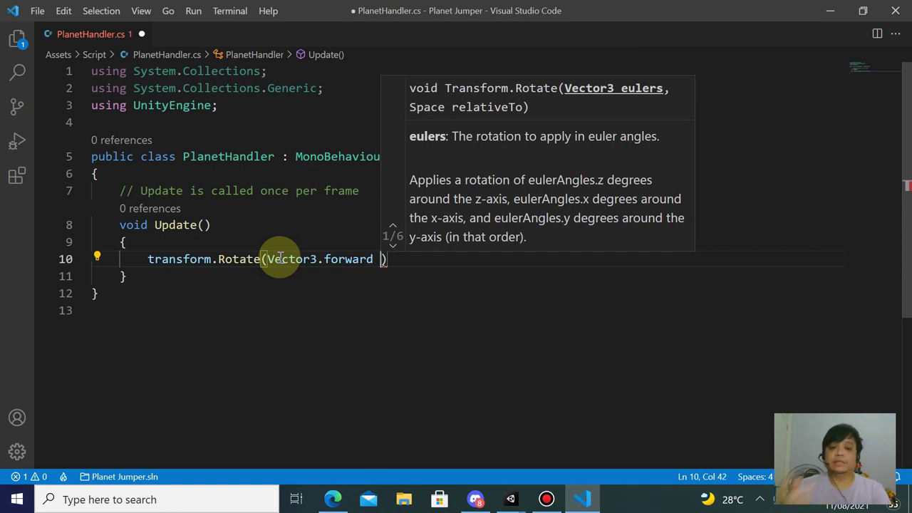
pyautogui.write('* ')
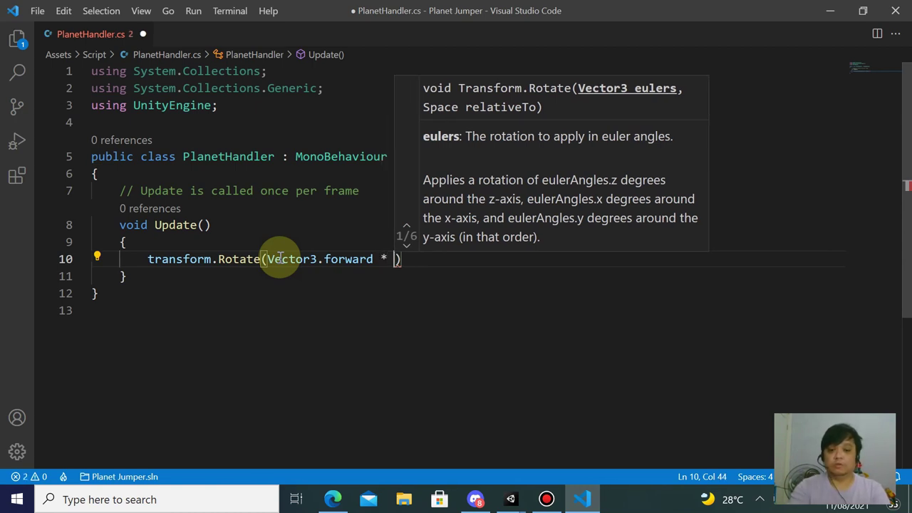
pyautogui.write('degrees ')
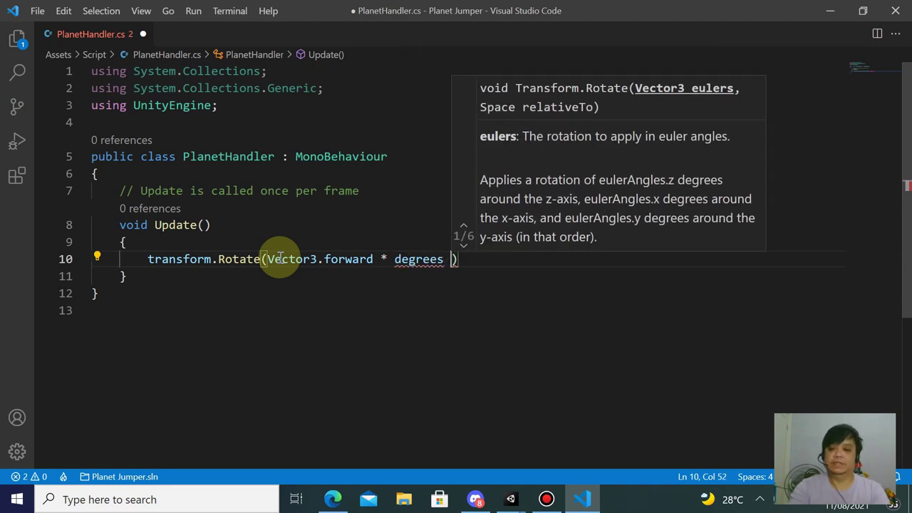
pyautogui.write('* Time.')
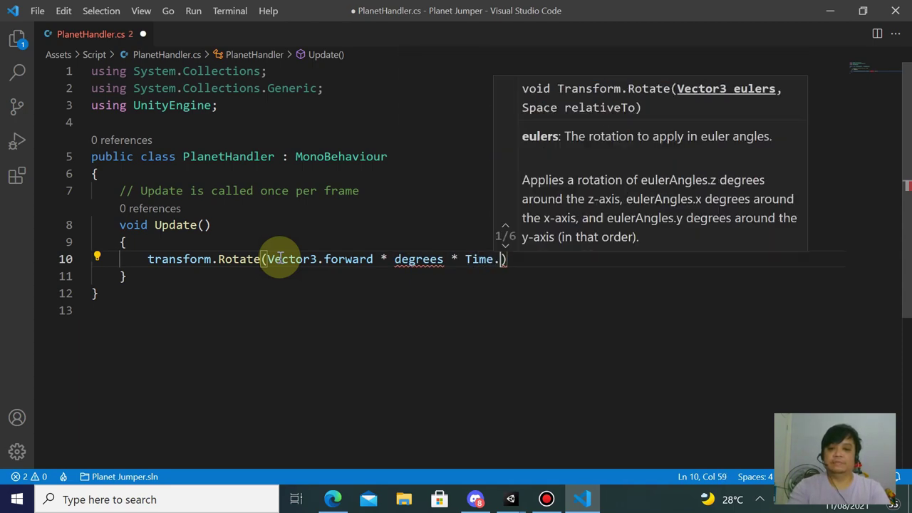
pyautogui.write('captureFramerate')
pyautogui.press('BackSpace')
pyautogui.press('BackSpace')
pyautogui.press('BackSpace')
pyautogui.press('BackSpace')
pyautogui.press('BackSpace')
pyautogui.press('BackSpace')
pyautogui.press('BackSpace')
pyautogui.press('BackSpace')
pyautogui.press('BackSpace')
pyautogui.press('BackSpace')
pyautogui.press('BackSpace')
pyautogui.press('BackSpace')
pyautogui.press('BackSpace')
pyautogui.write('delta')
pyautogui.press('Tab')
pyautogui.write(');')
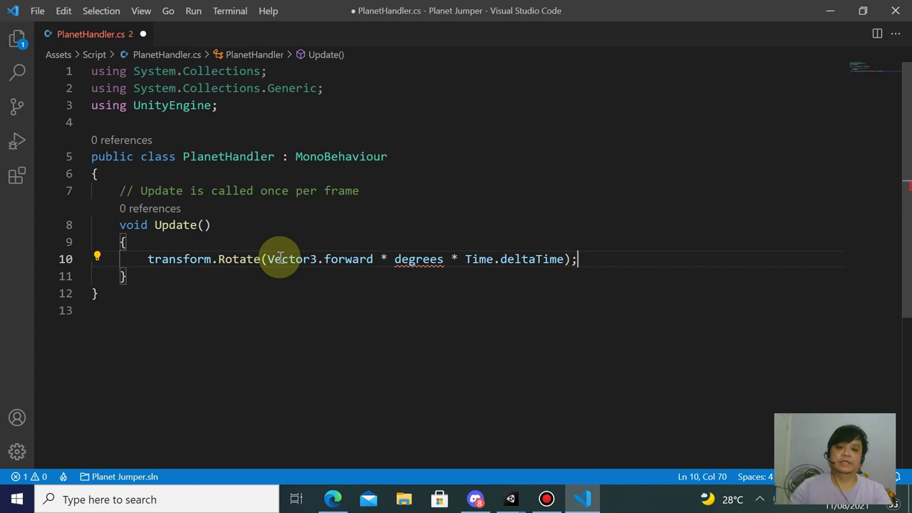
# - Add a 'private float degrees = -70;' field at the top of the class and save
pyautogui.click(391, 178)
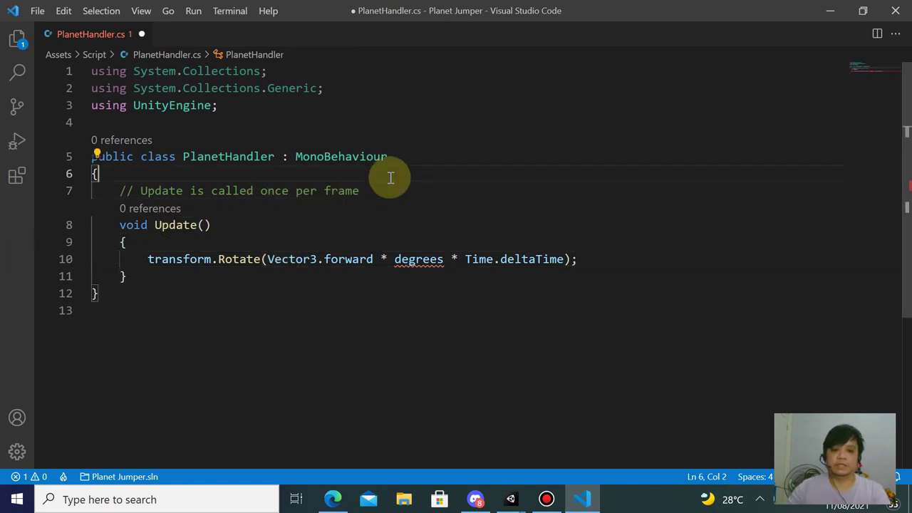
pyautogui.press('Return')
pyautogui.write('private float ')
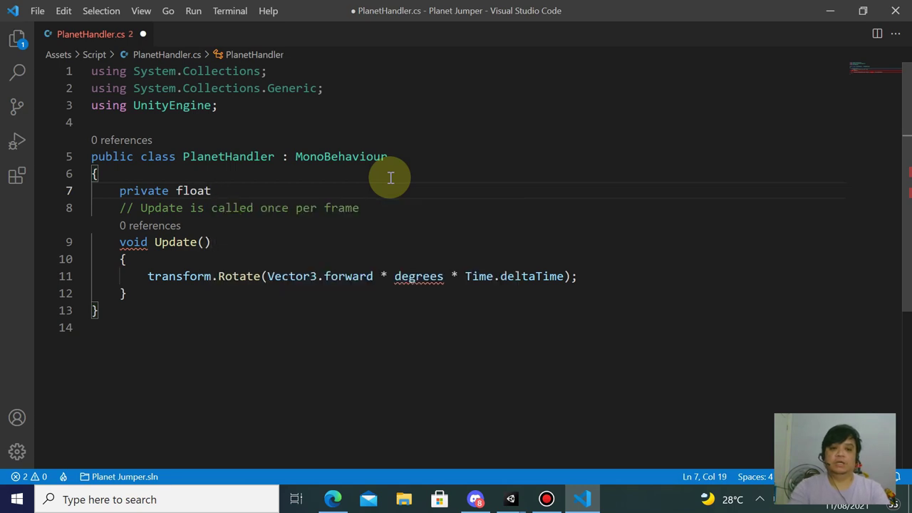
pyautogui.write('degree')
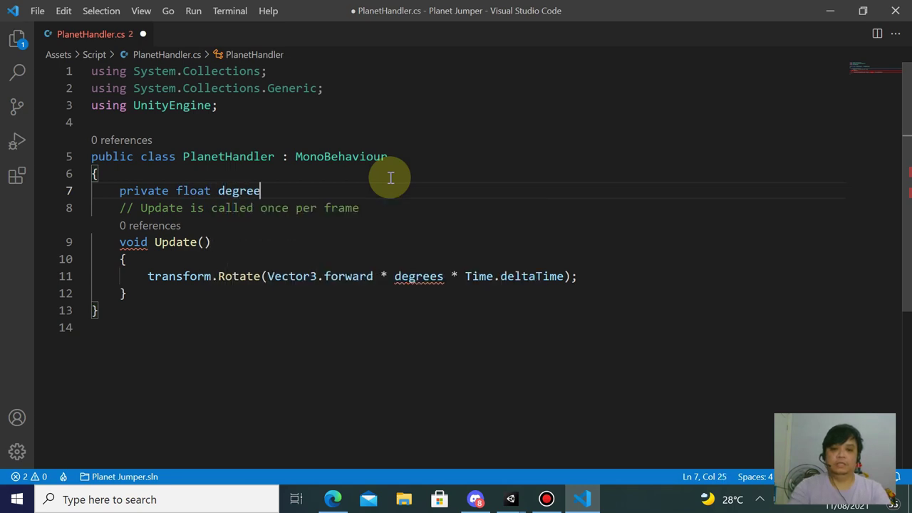
pyautogui.write('s = -6')
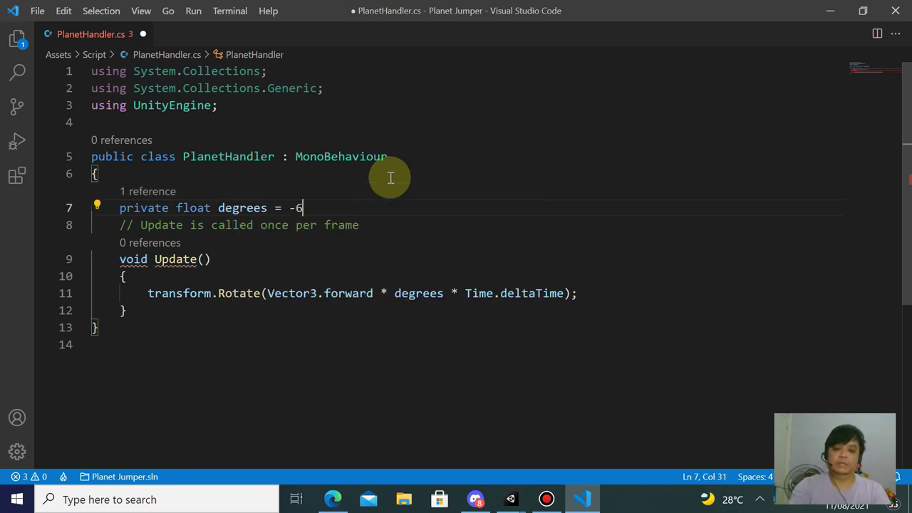
pyautogui.press('BackSpace')
pyautogui.write('70;')
pyautogui.hotkey('ctrl', 's')
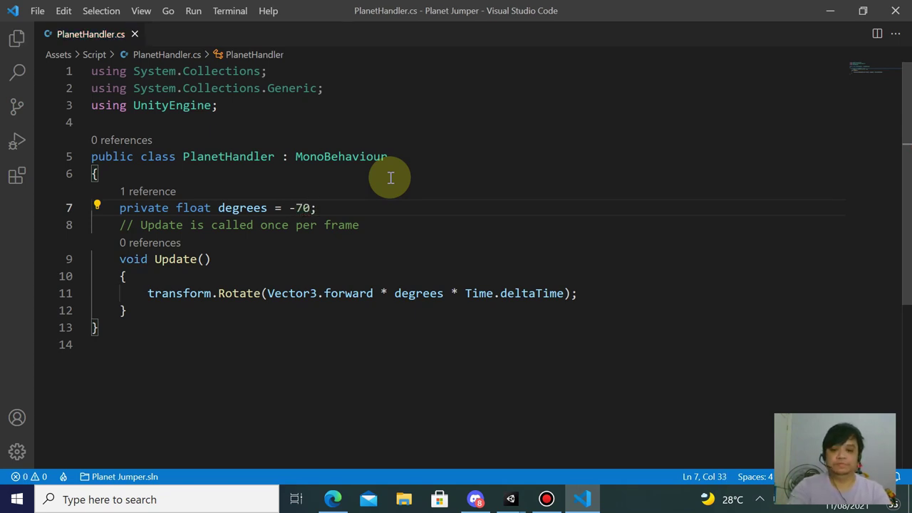
pyautogui.click(566, 228)
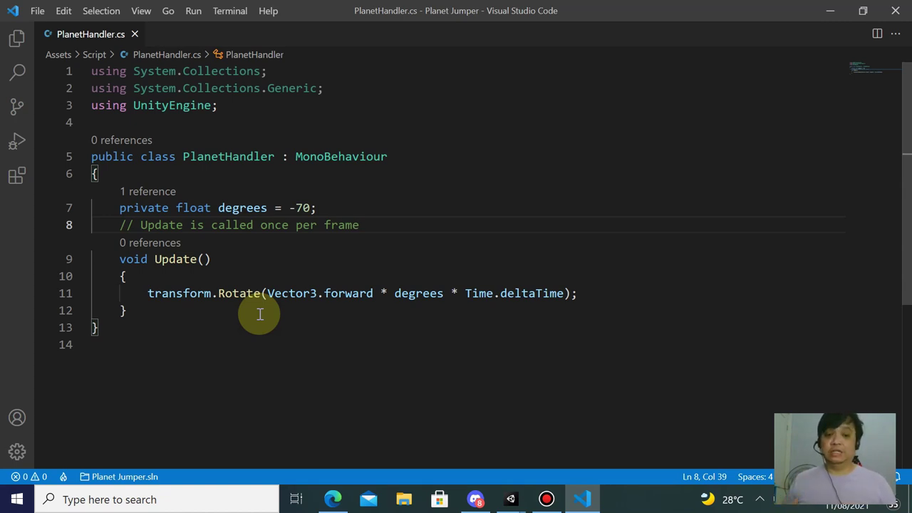
# - Highlight Vector3.forward in the Rotate call, then switch back to Unity
pyautogui.moveTo(267, 294); pyautogui.dragTo(374, 294)
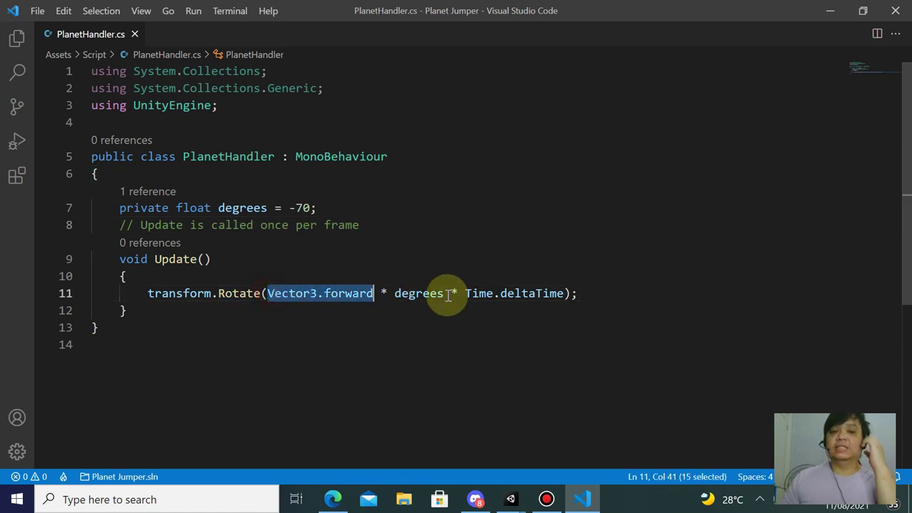
pyautogui.keyDown('shift'); pyautogui.click(561, 294); pyautogui.keyUp('shift')
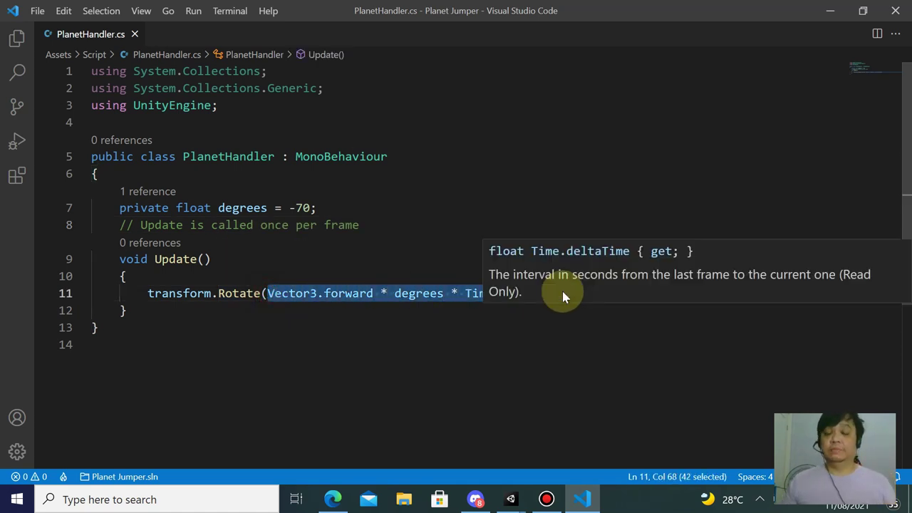
pyautogui.click(463, 321)
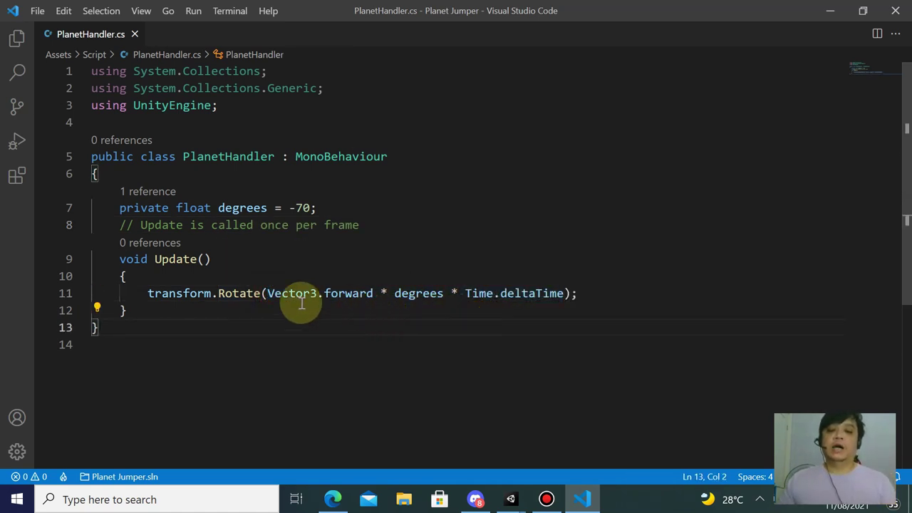
pyautogui.moveTo(267, 294)
pyautogui.mouseDown()
pyautogui.moveTo(381, 293)
pyautogui.moveTo(372, 294)
pyautogui.mouseUp()
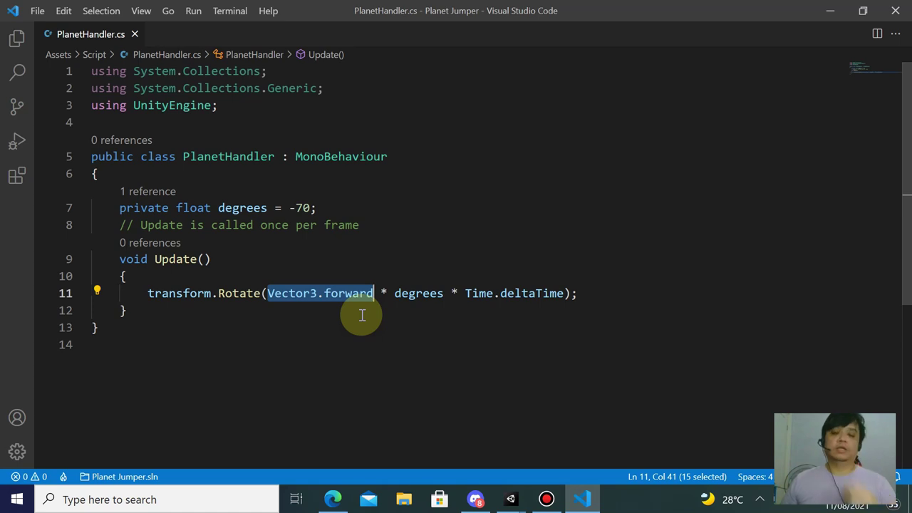
pyautogui.hotkey('alt', 'Tab')
pyautogui.hotkey('alt', 'Tab')
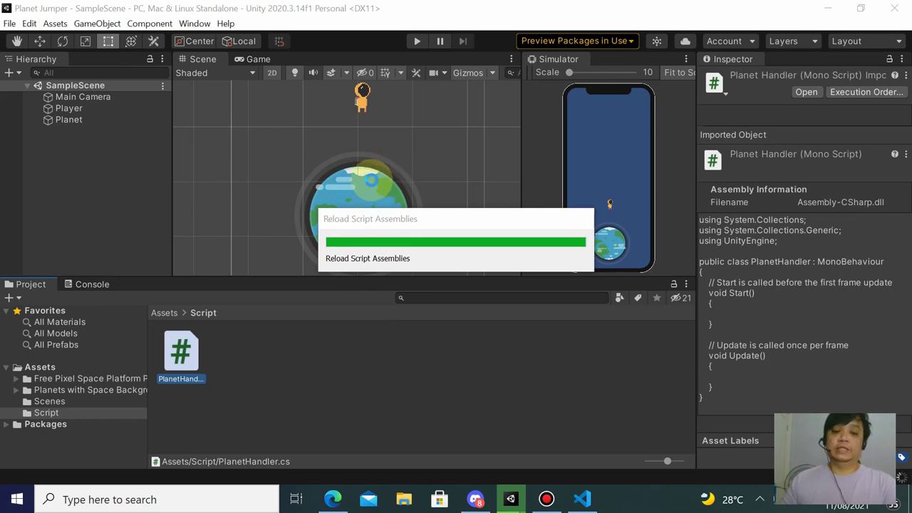
# - Select the Planet and scrub its Z and Y rotation to spin it
pyautogui.click(364, 184)
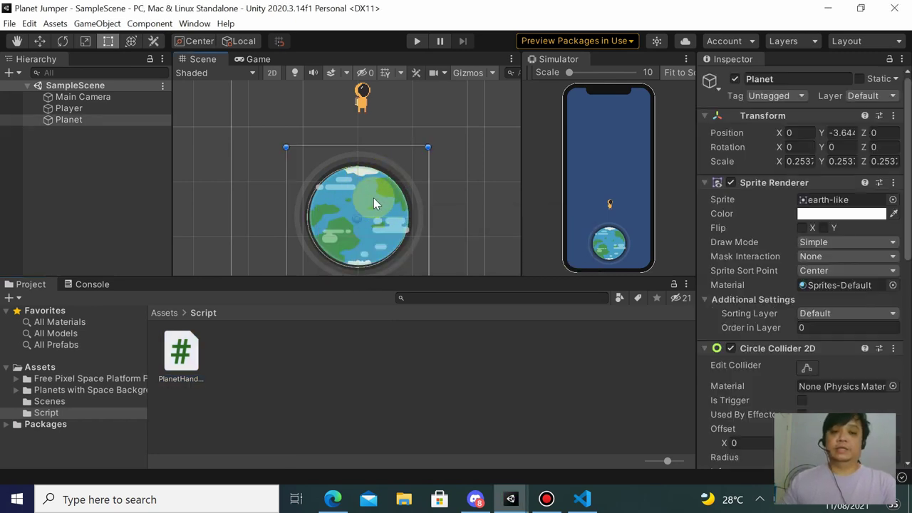
pyautogui.press('w')
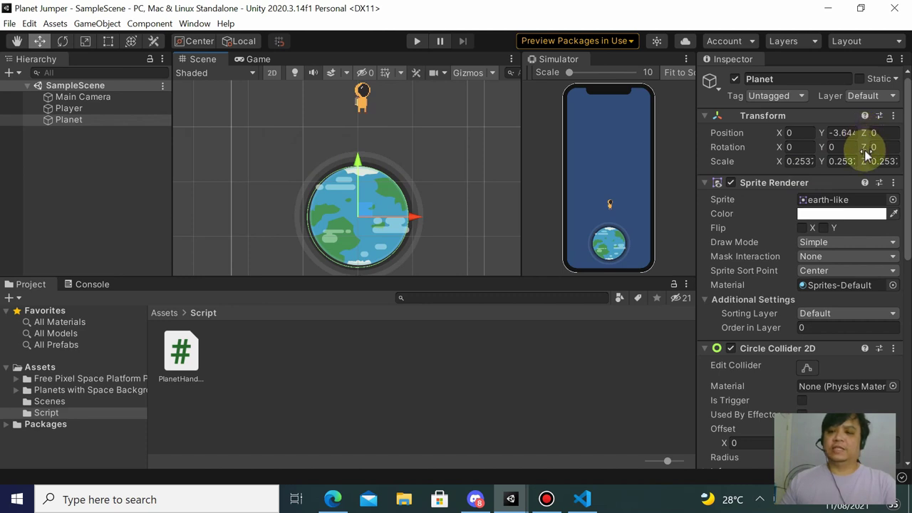
pyautogui.moveTo(865, 151)
pyautogui.mouseDown()
pyautogui.moveTo(463, 157)
pyautogui.moveTo(819, 147)
pyautogui.mouseUp()
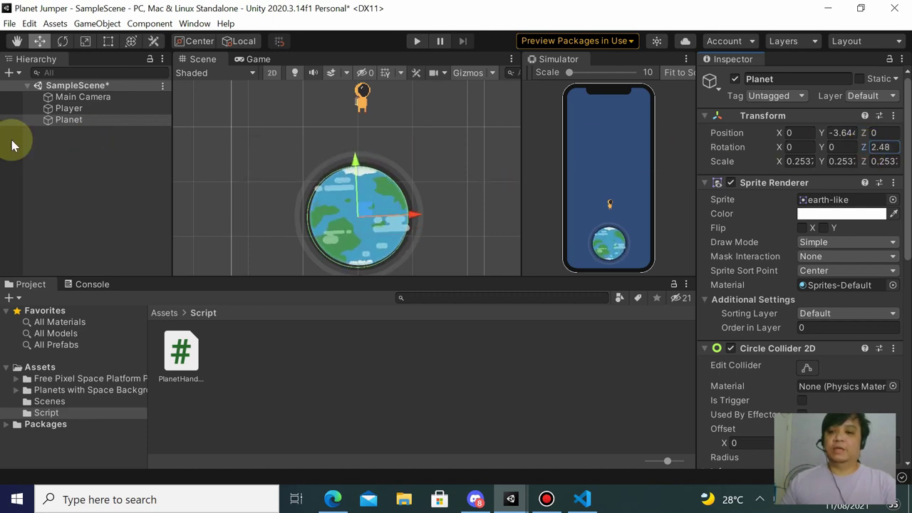
pyautogui.moveTo(821, 153); pyautogui.dragTo(536, 171)
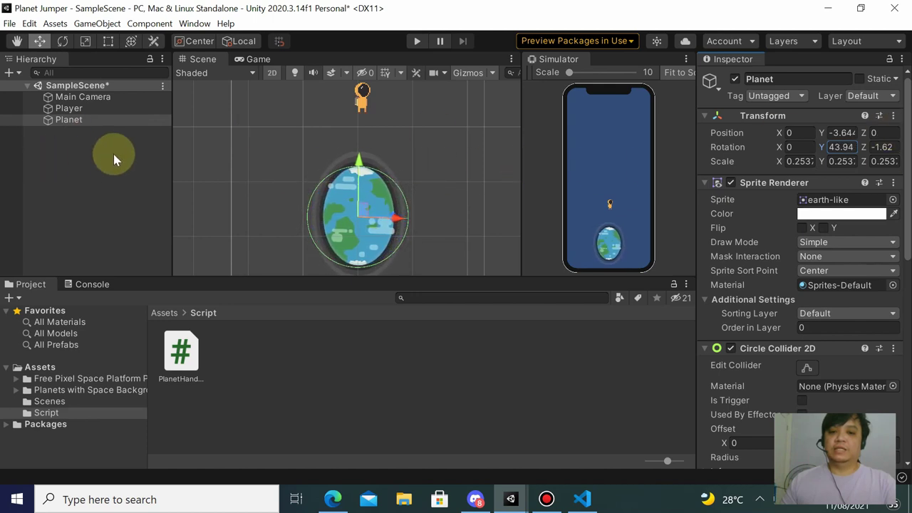
pyautogui.moveTo(536, 172); pyautogui.dragTo(841, 147)
# - Reset the Planet's Y and Z rotation to 0 and return to the PlanetHandler code
pyautogui.click(841, 147)
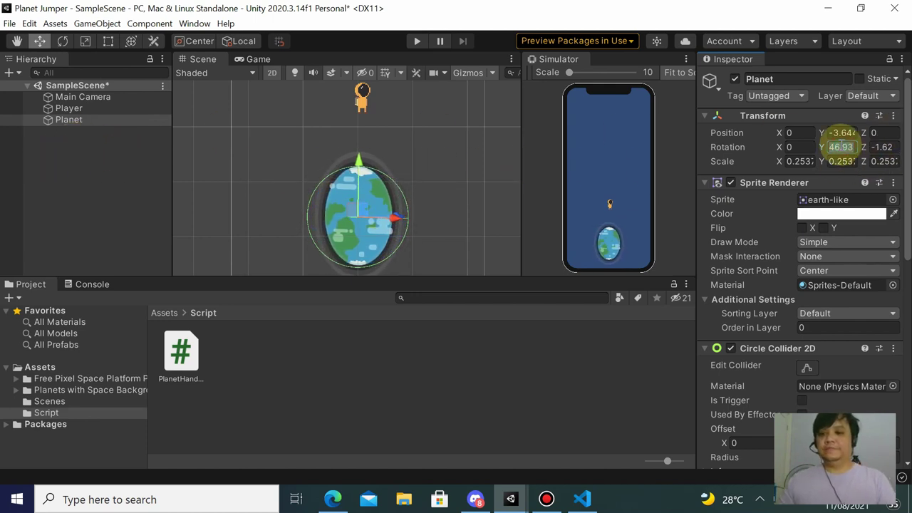
pyautogui.write('0')
pyautogui.click(889, 147)
pyautogui.write('0')
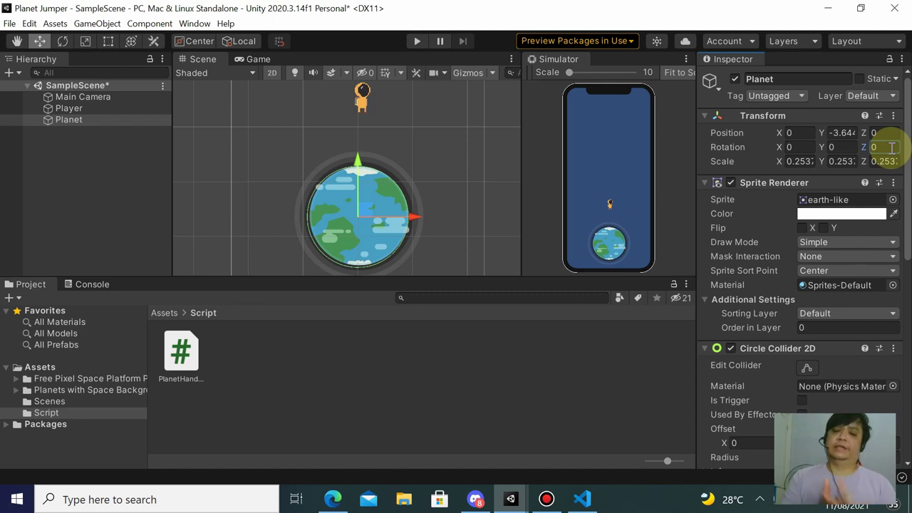
pyautogui.hotkey('alt', 'Tab')
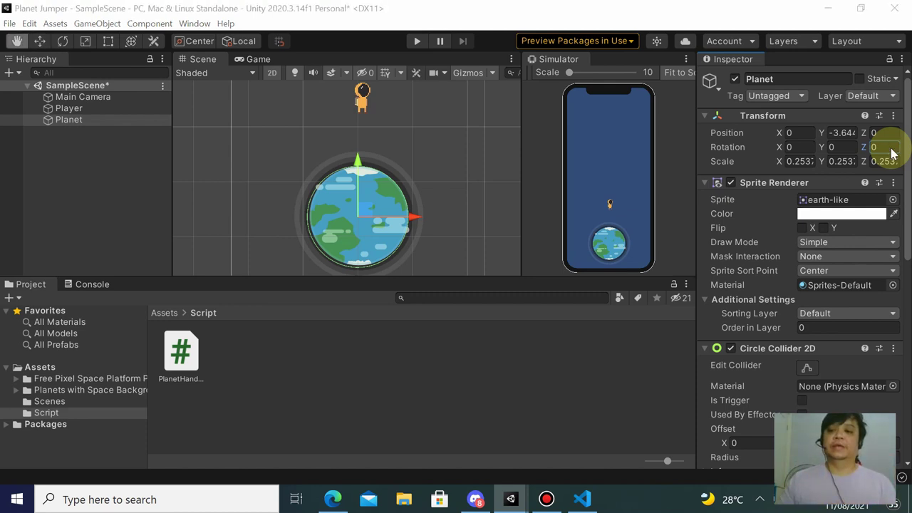
pyautogui.hotkey('alt', 'Tab')
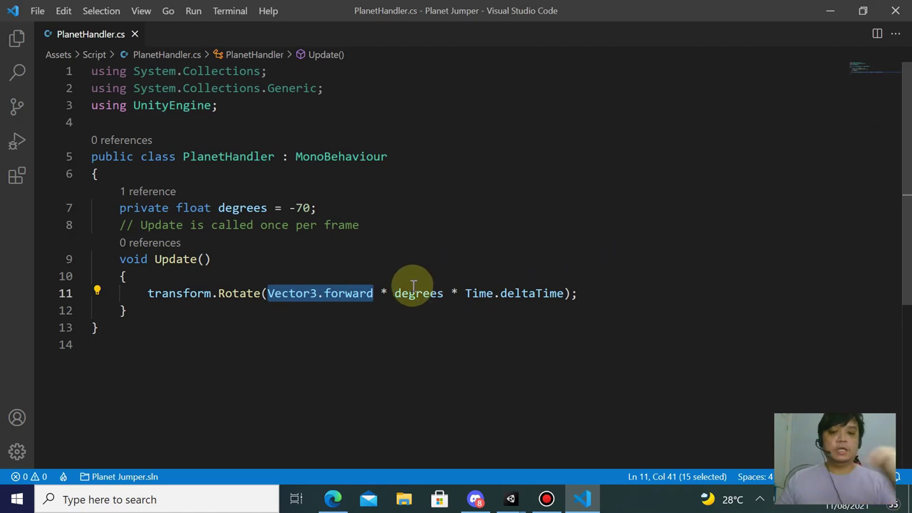
# - Highlight degrees and read the Time.deltaTime tooltip in the rotation line, then return to Unity
pyautogui.doubleClick(410, 288)
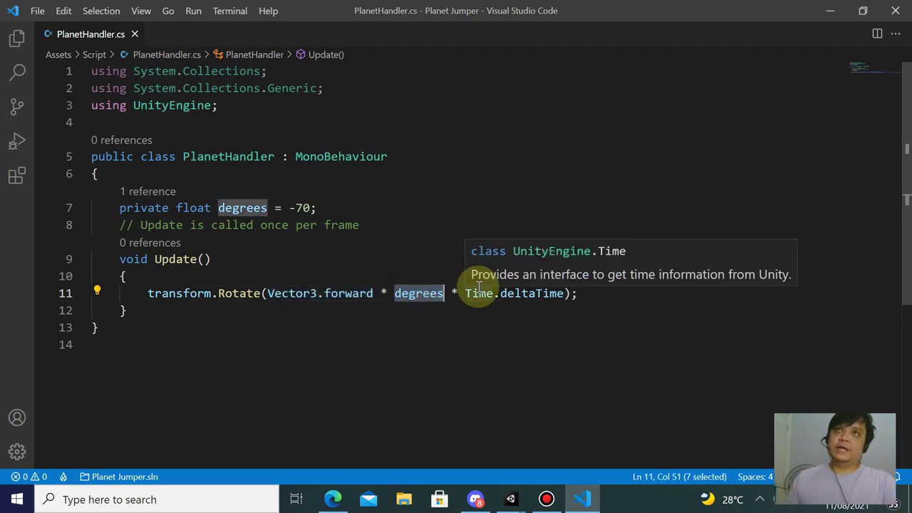
pyautogui.click(413, 231)
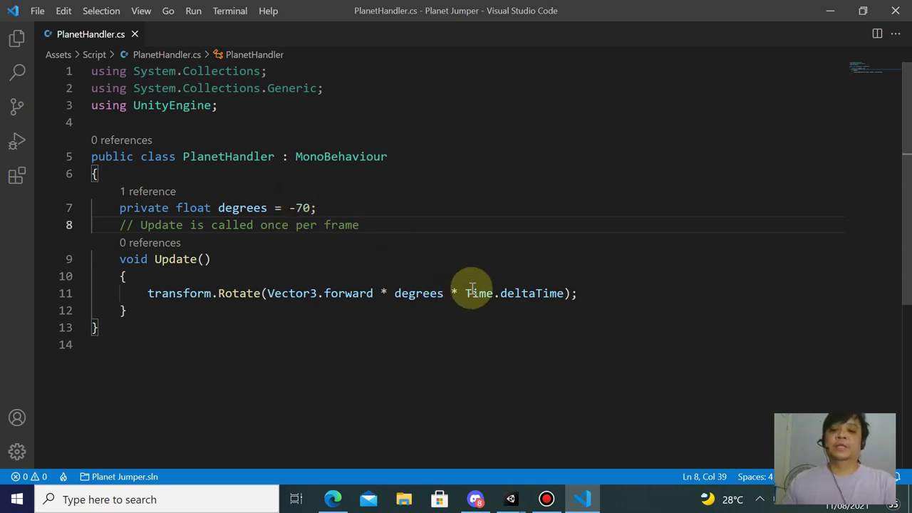
pyautogui.moveTo(522, 299)
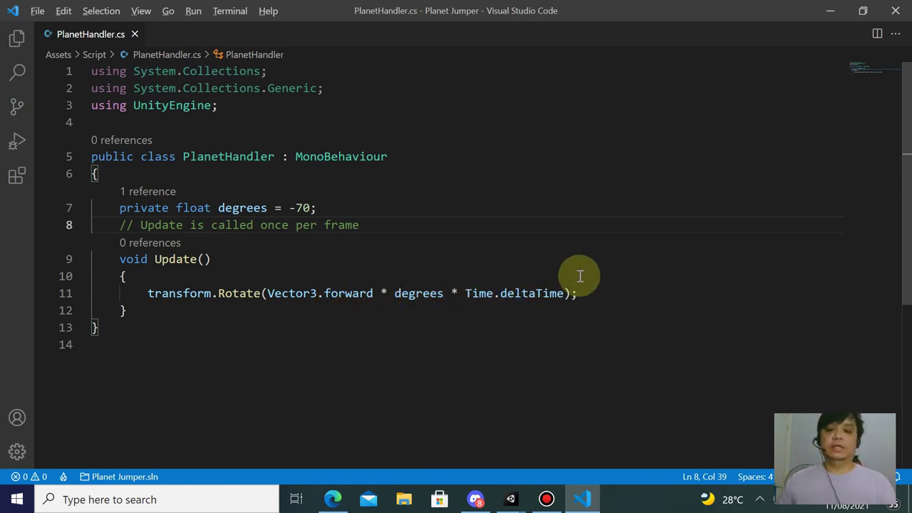
pyautogui.hotkey('alt', 'Tab')
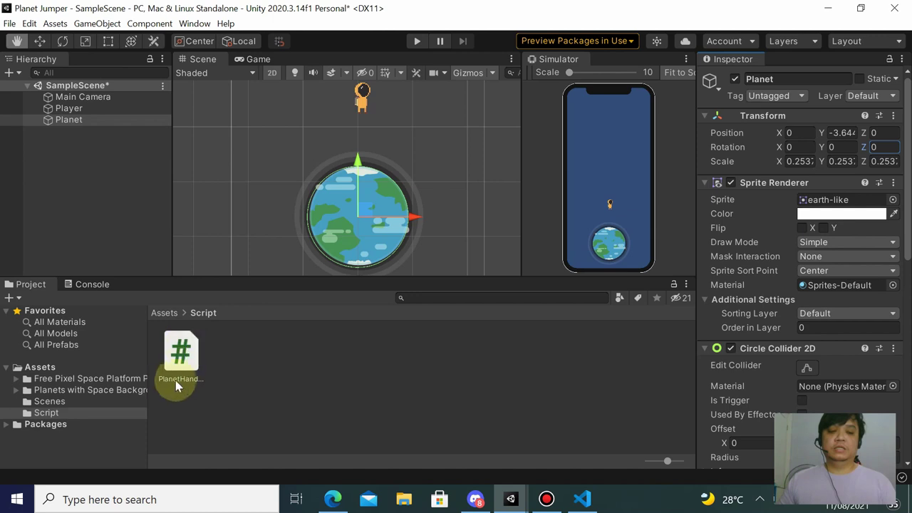
# - Drop PlanetHandler.cs onto the Planet, check its Planet Handler component, and open the Simulator options
pyautogui.moveTo(193, 358); pyautogui.dragTo(79, 127)
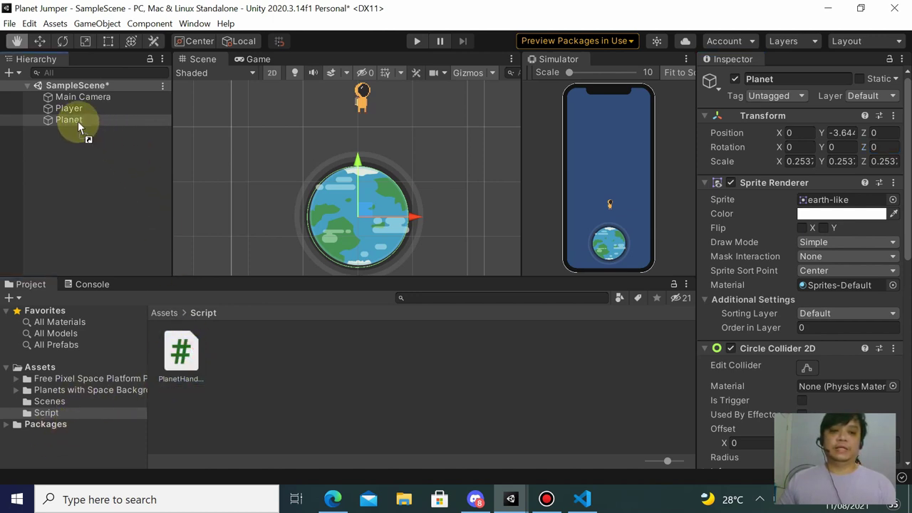
pyautogui.moveTo(78, 127); pyautogui.dragTo(78, 119)
pyautogui.moveTo(178, 364); pyautogui.dragTo(72, 122)
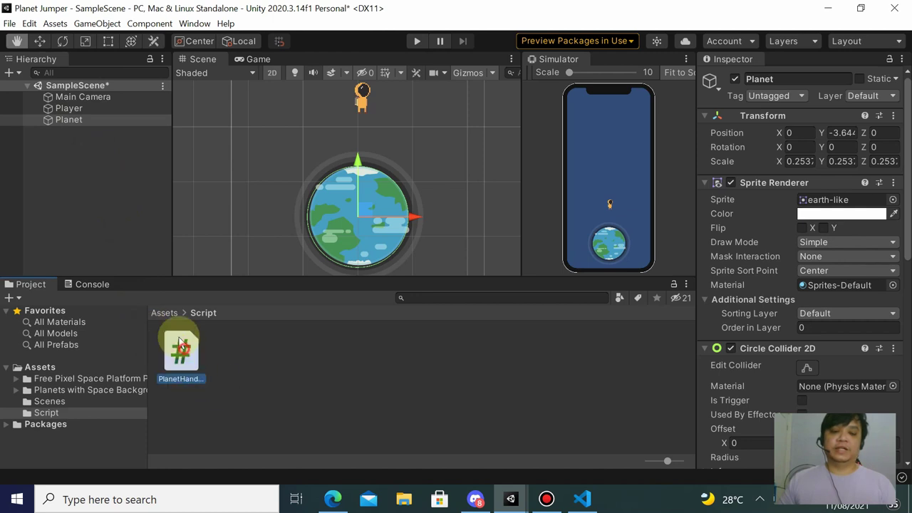
pyautogui.moveTo(73, 122); pyautogui.dragTo(74, 122)
pyautogui.click(75, 123)
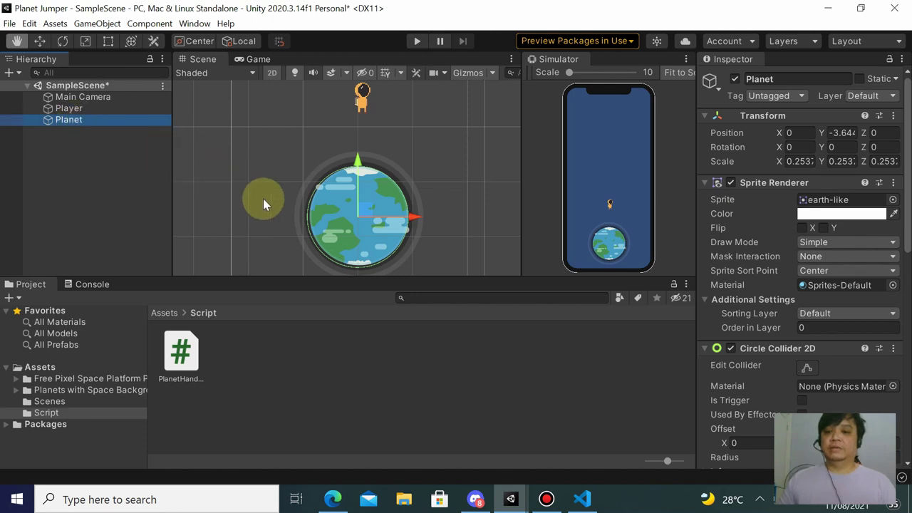
pyautogui.scroll(-3, 817, 233)
pyautogui.scroll(-6, 814, 235)
pyautogui.scroll(-2, 805, 221)
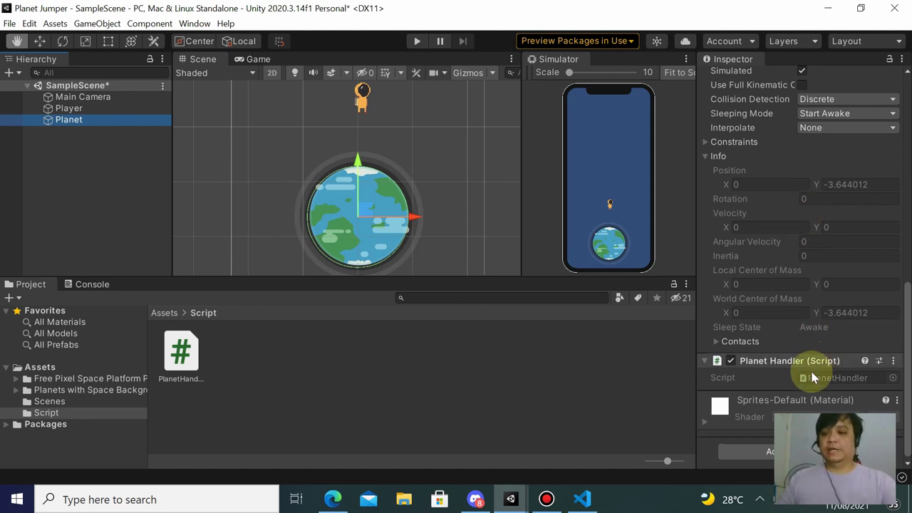
pyautogui.click(686, 60)
pyautogui.click(720, 92)
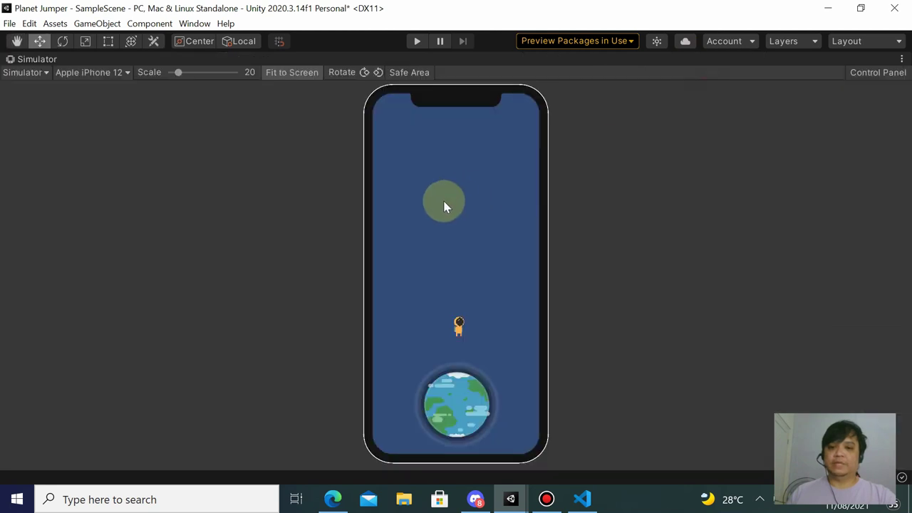
pyautogui.click(417, 43)
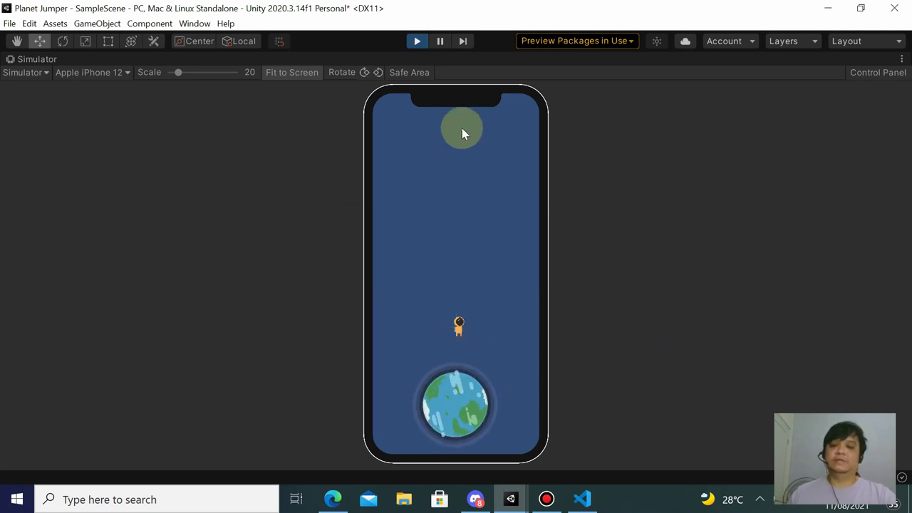
pyautogui.click(418, 41)
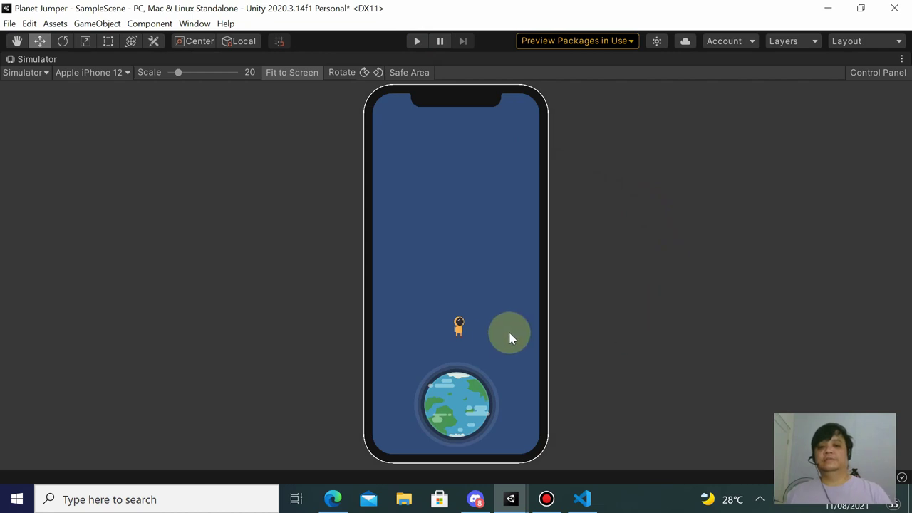
pyautogui.click(902, 58)
pyautogui.click(862, 90)
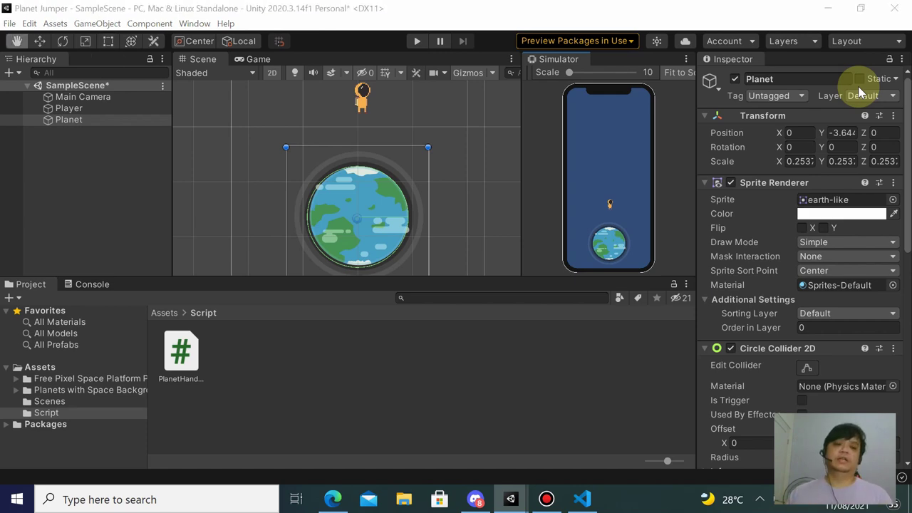
pyautogui.hotkey('alt', 'Tab')
pyautogui.click(603, 221)
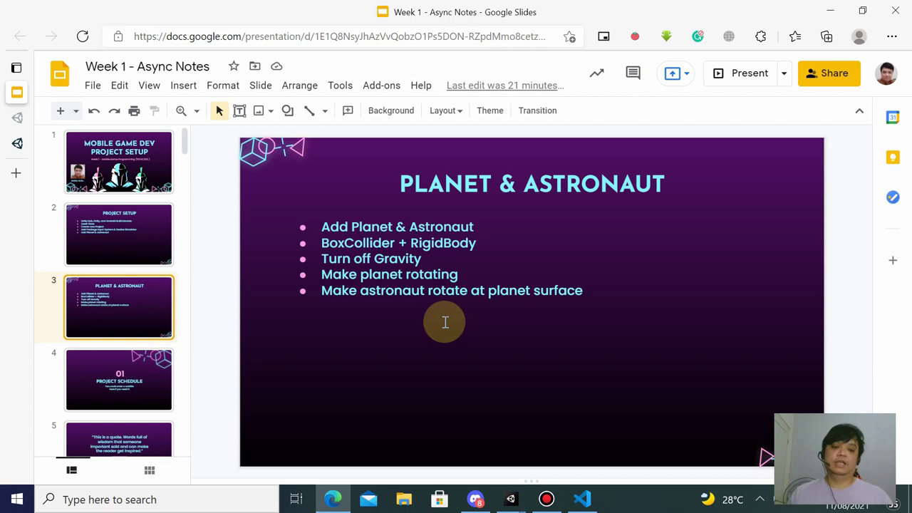
# - After reviewing the five-task Planet & Astronaut checklist, switch back to Unity
pyautogui.hotkey('alt', 'Tab')
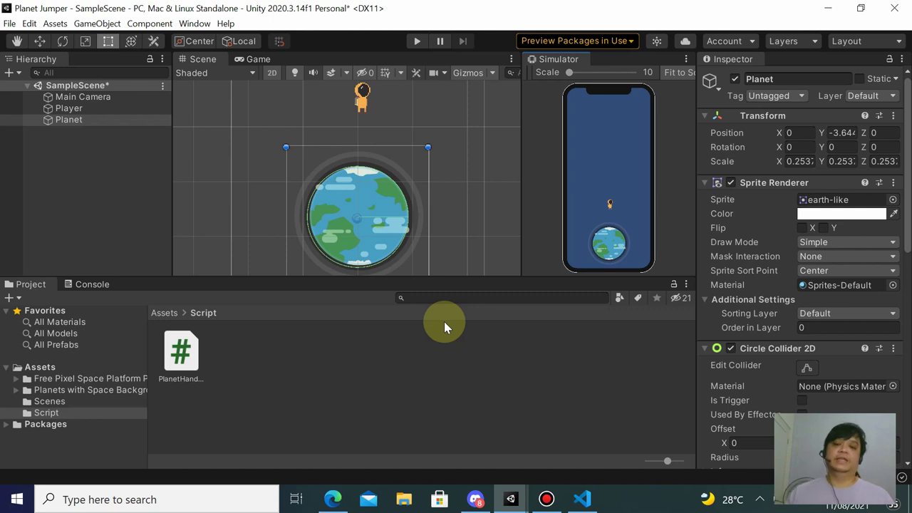
# - Save the scene and select the Player astronaut in the Scene view
pyautogui.hotkey('ctrl', 's')
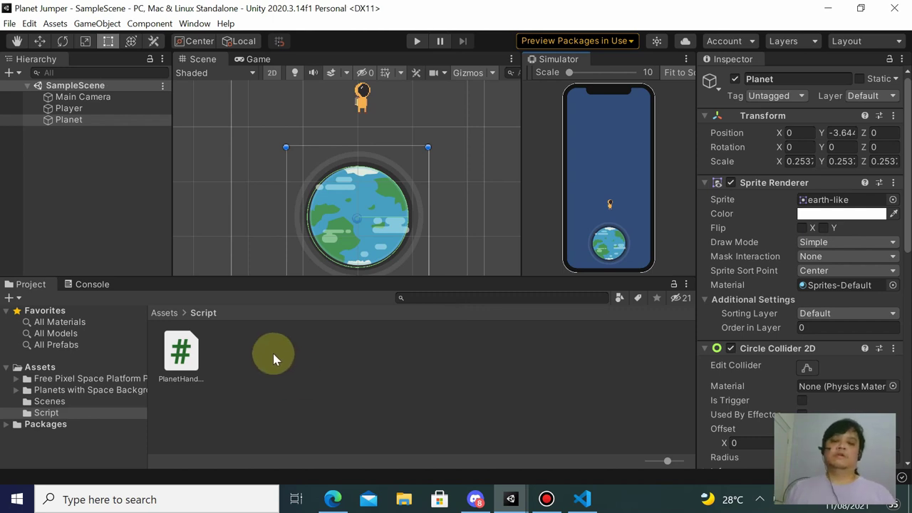
pyautogui.scroll(-3, 384, 204)
pyautogui.moveTo(439, 180); pyautogui.dragTo(439, 218, button='middle')
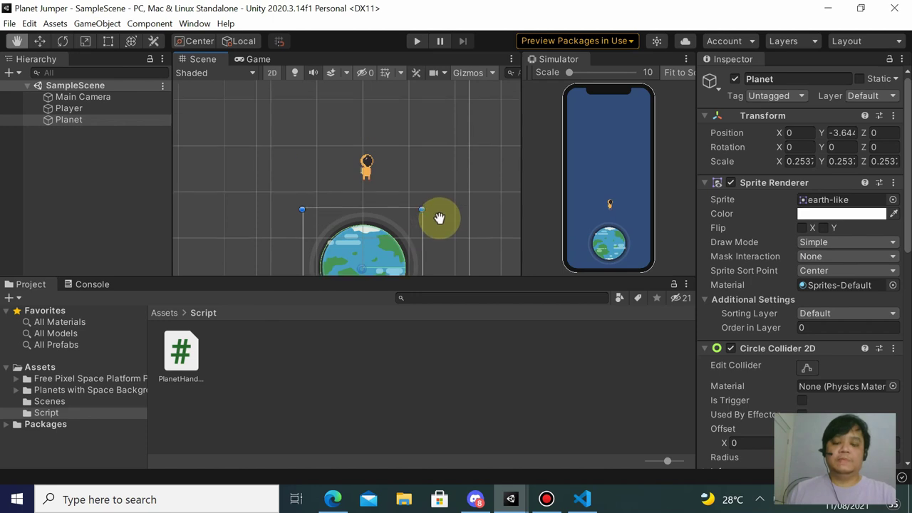
pyautogui.click(369, 167)
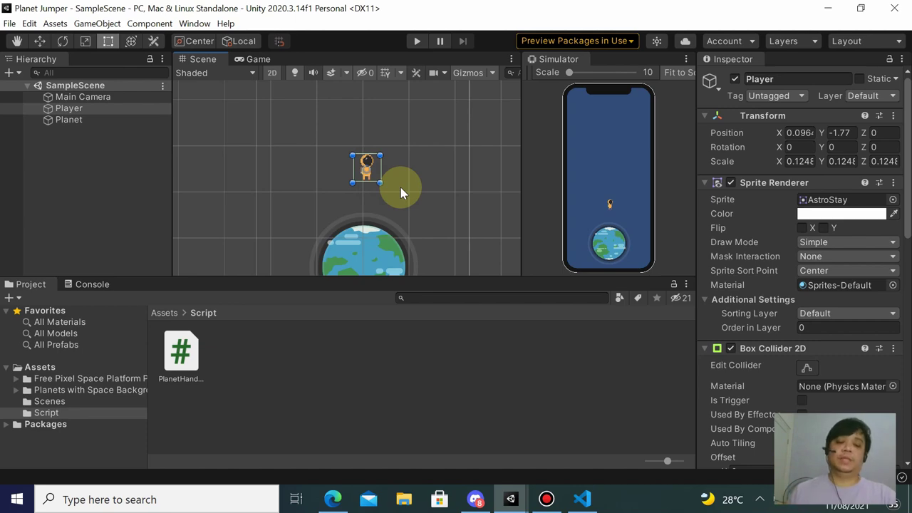
# - Create a new C# script named PlayerHandler in the Script folder
pyautogui.click(249, 358)
pyautogui.rightClick(249, 357)
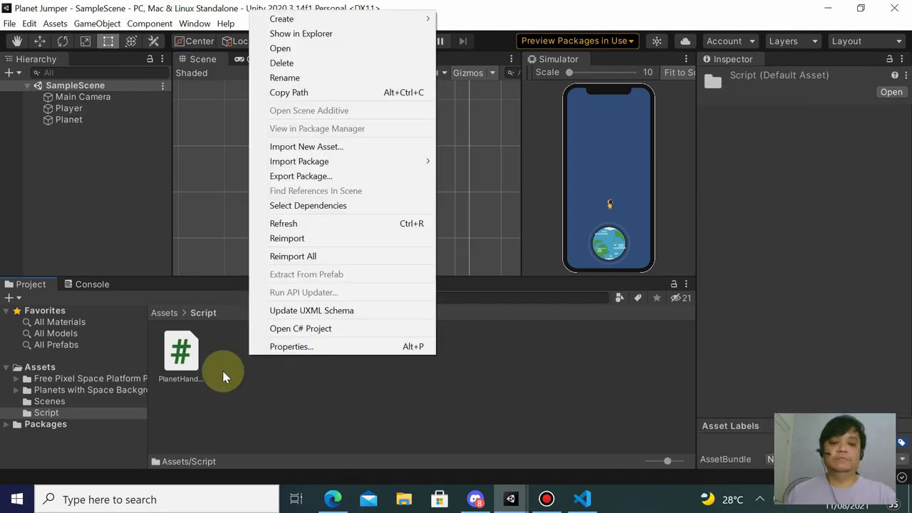
pyautogui.click(225, 373)
pyautogui.rightClick(224, 372)
pyautogui.moveTo(349, 35)
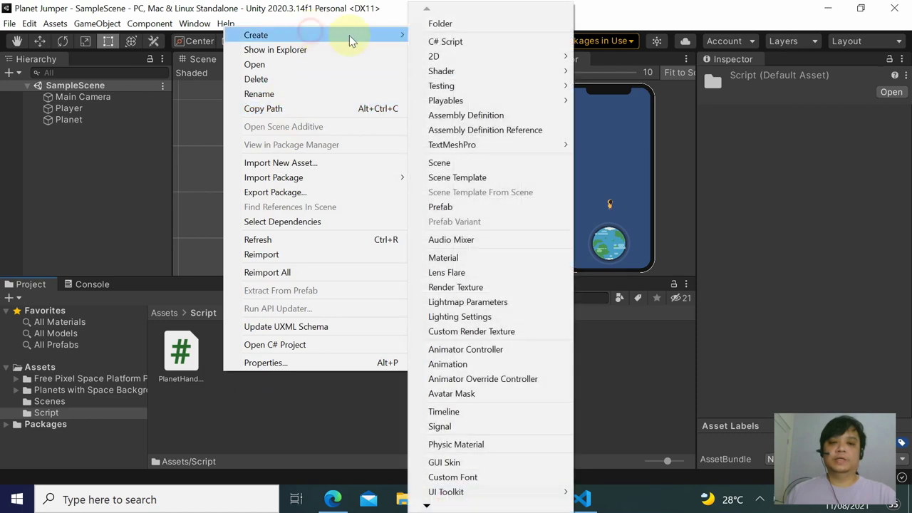
pyautogui.click(448, 40)
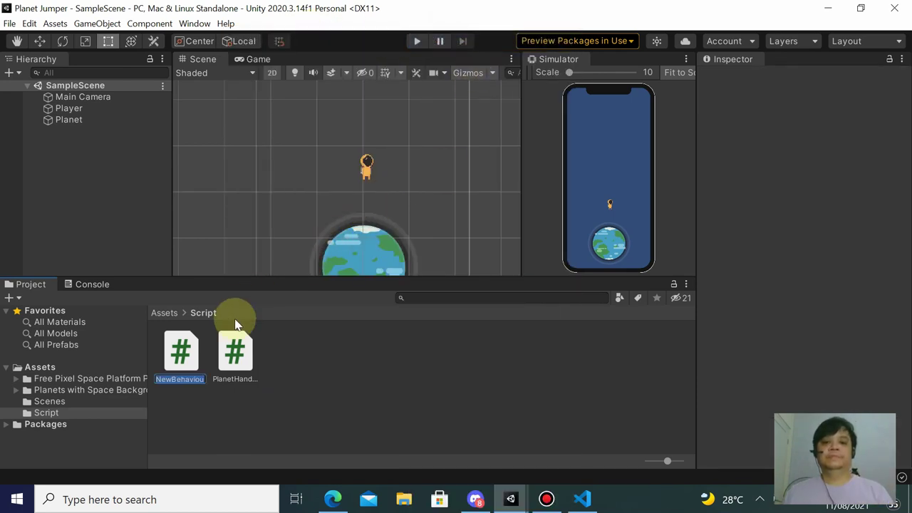
pyautogui.write('PlayerHandler')
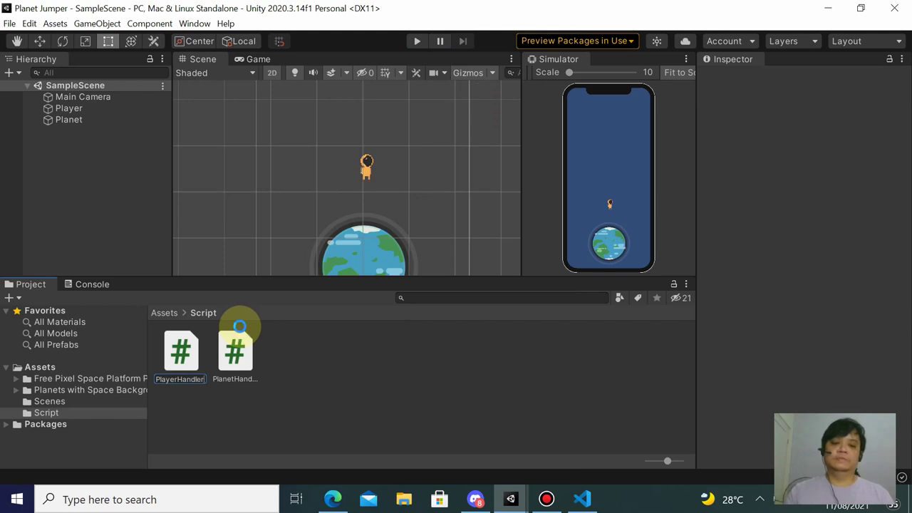
pyautogui.press('Return')
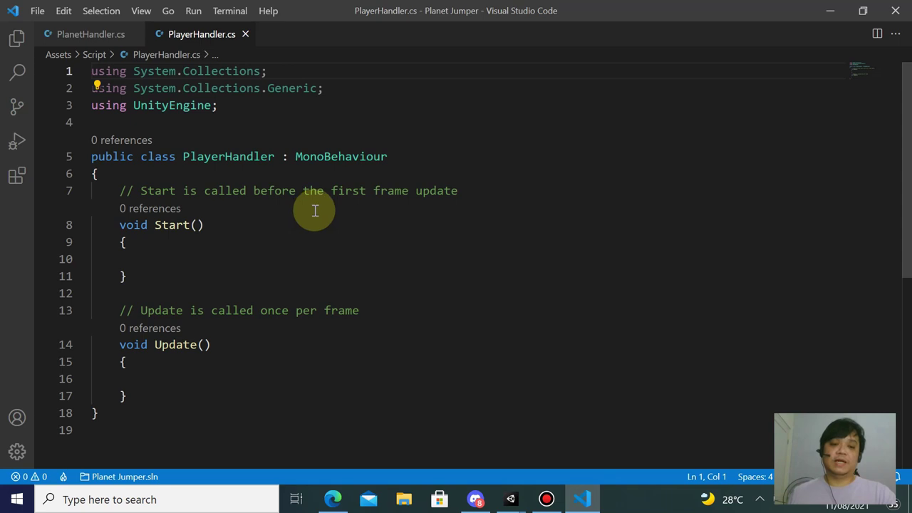
# - Insert a blank line at the top of the PlayerHandler class body
pyautogui.click(437, 163)
pyautogui.click(451, 169)
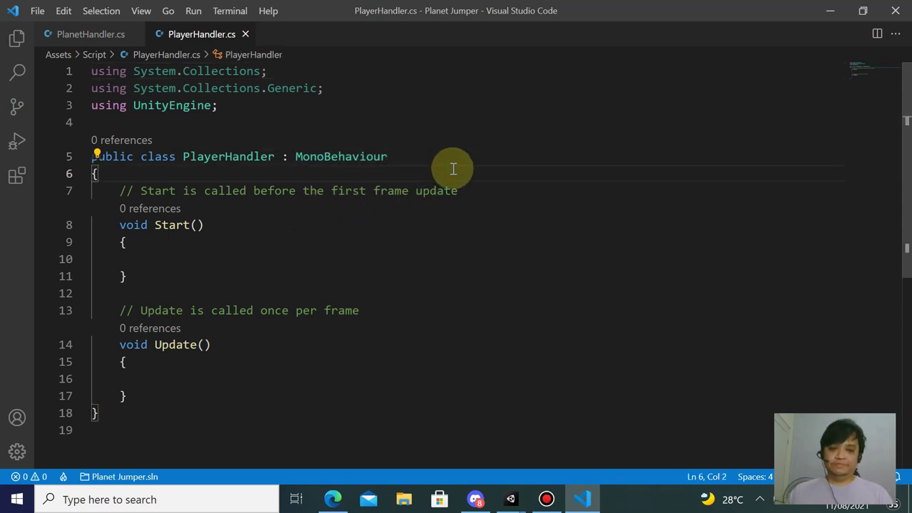
pyautogui.press('Return')
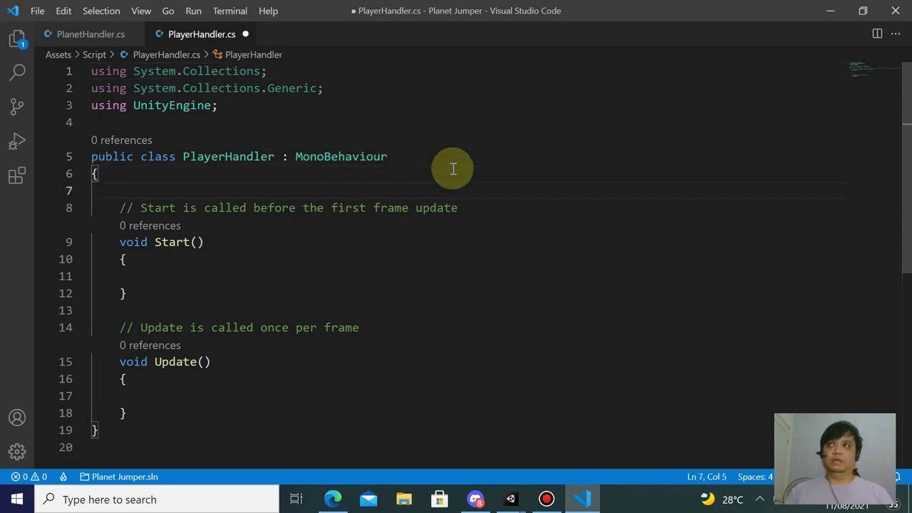
pyautogui.hotkey('alt', 'Tab')
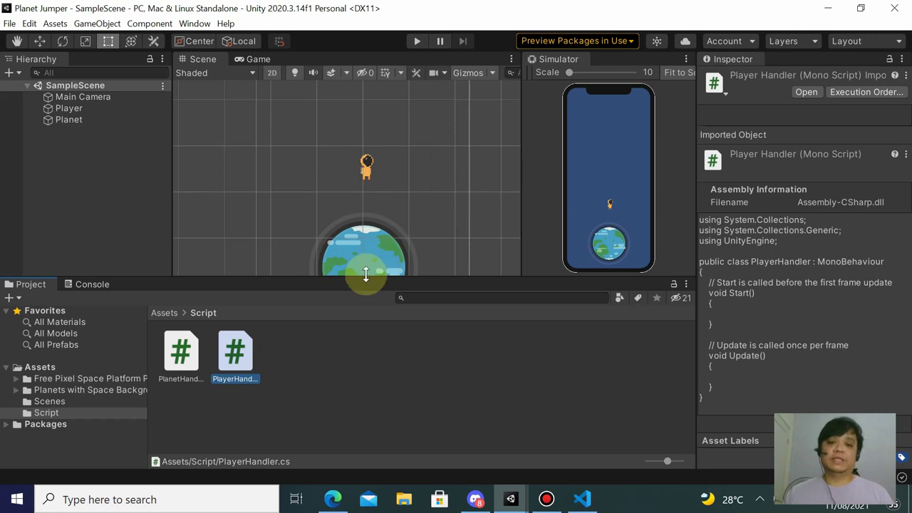
pyautogui.hotkey('alt', 'Tab')
# - Declare [SerializeField] private GameObject targetPlanet; using autocomplete
pyautogui.write('[')
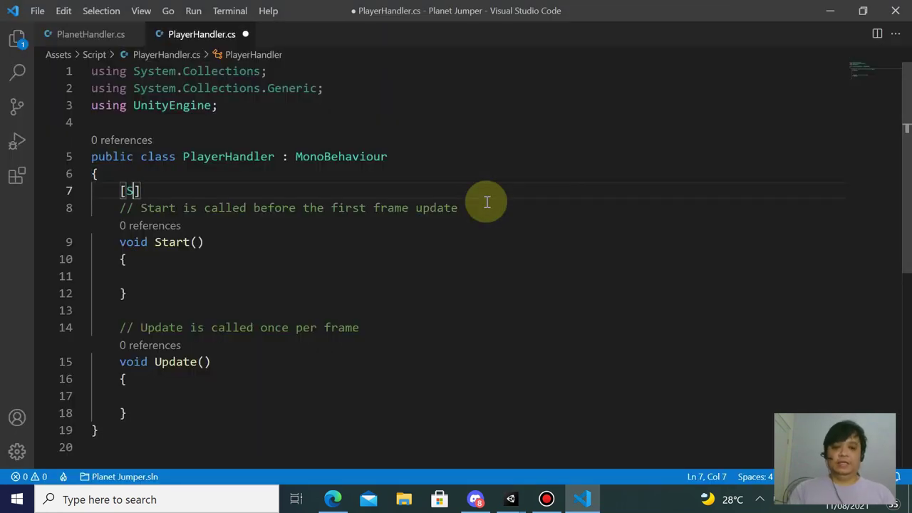
pyautogui.write('Ser')
pyautogui.press('Tab')
pyautogui.write('] ')
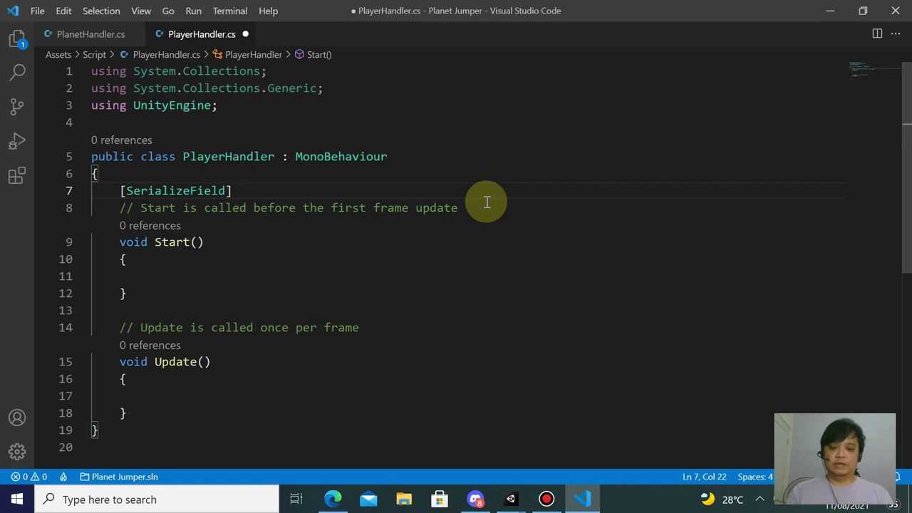
pyautogui.write('private ')
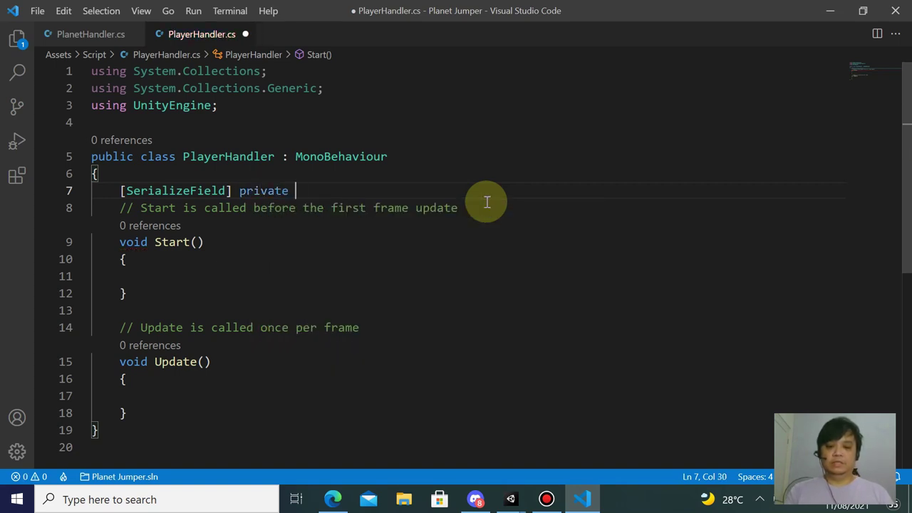
pyautogui.write('Gam')
pyautogui.press('Tab')
pyautogui.write('pl')
pyautogui.press('BackSpace')
pyautogui.press('BackSpace')
pyautogui.write('a')
pyautogui.press('BackSpace')
pyautogui.write('tar')
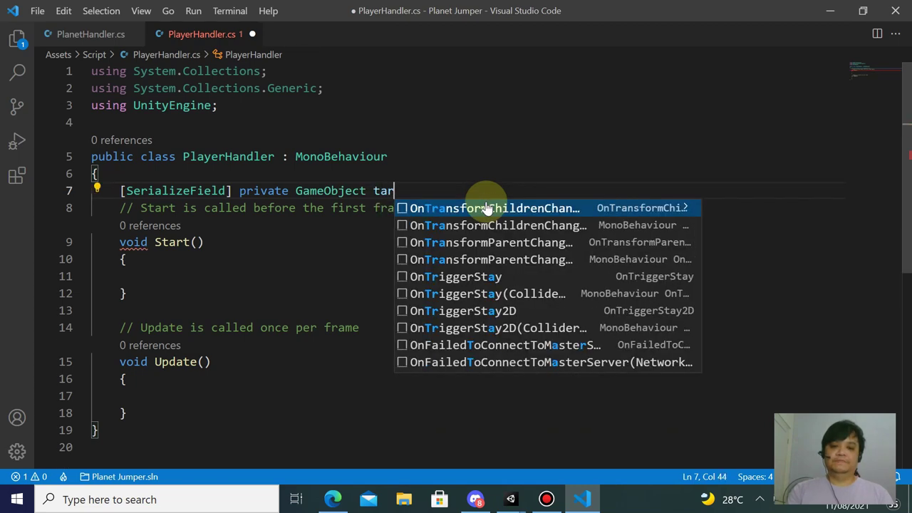
pyautogui.write('getPlanet;')
pyautogui.press('Return')
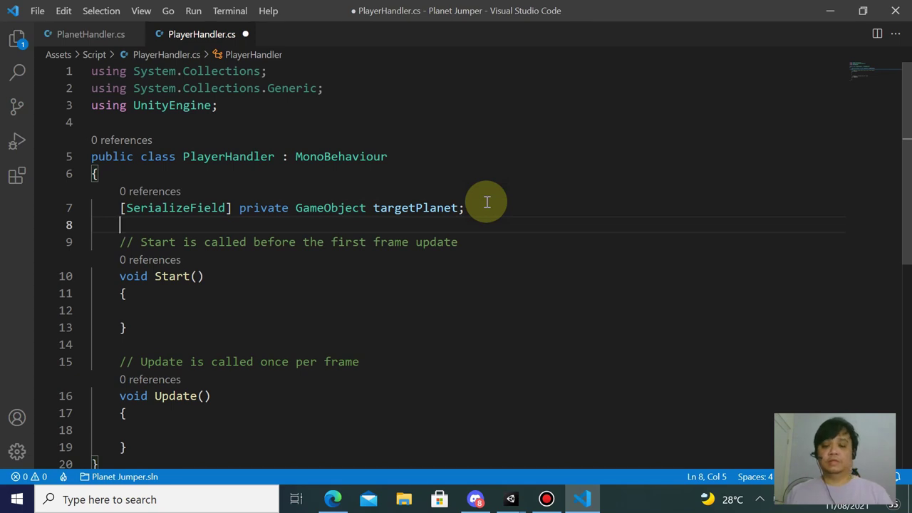
# - Inside Update, write transform.RotateAround(targetPlanet) via IntelliSense completions
pyautogui.scroll(-1, 395, 261)
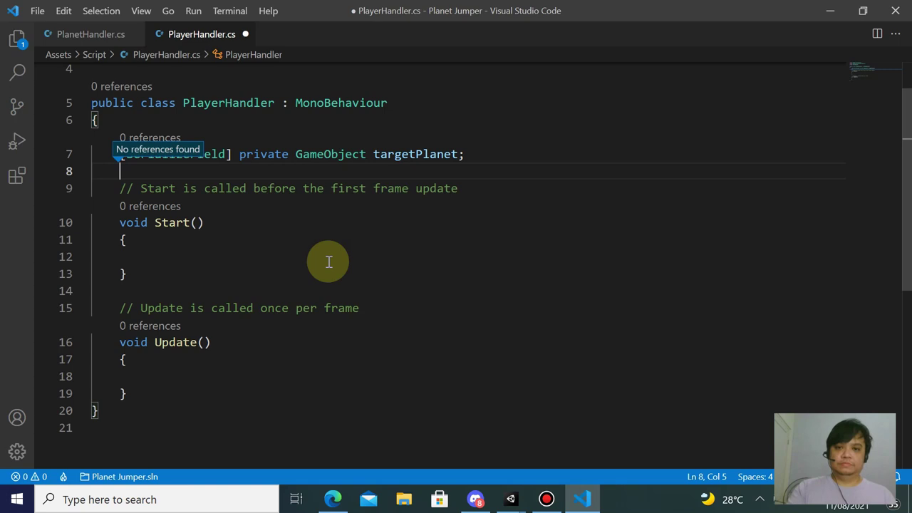
pyautogui.click(307, 271)
pyautogui.click(286, 370)
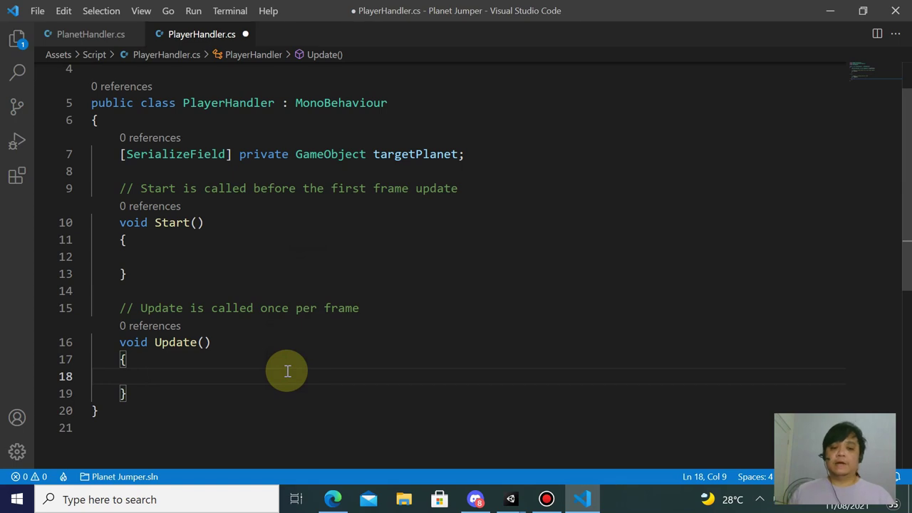
pyautogui.write('transf')
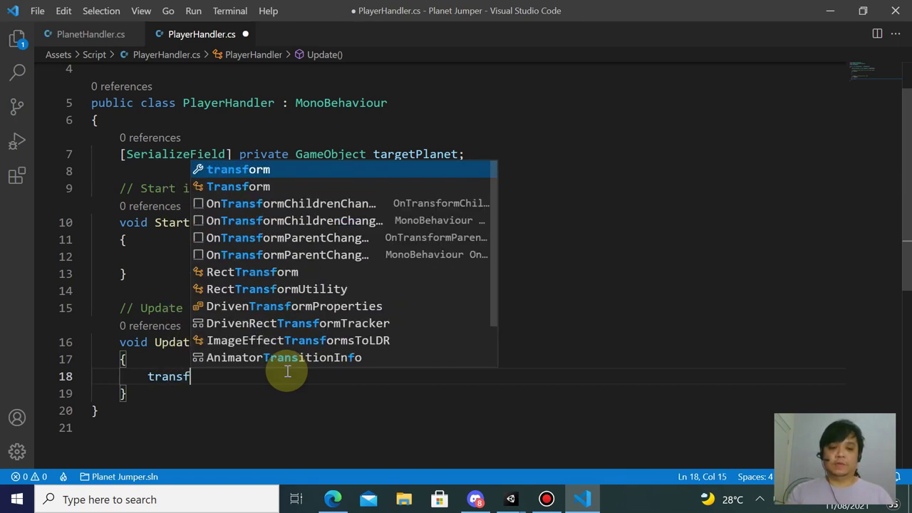
pyautogui.write('orm.rot')
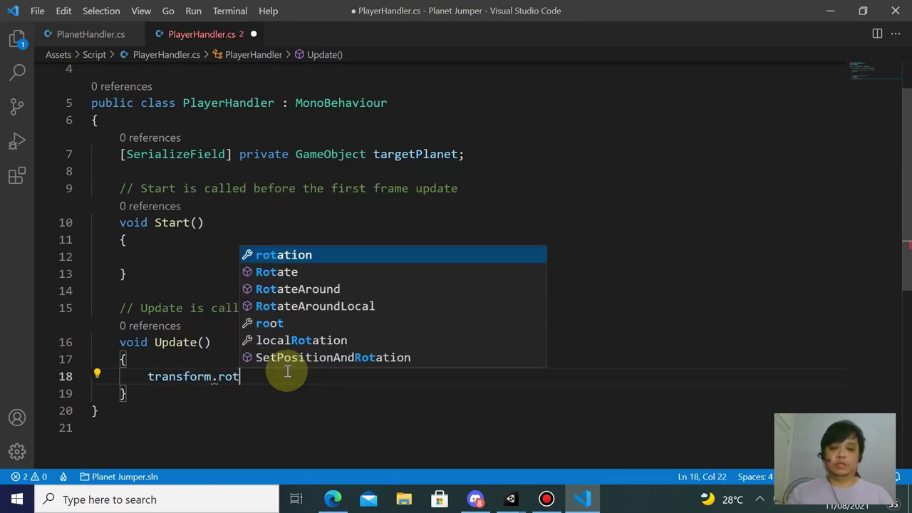
pyautogui.press('Down')
pyautogui.press('Tab')
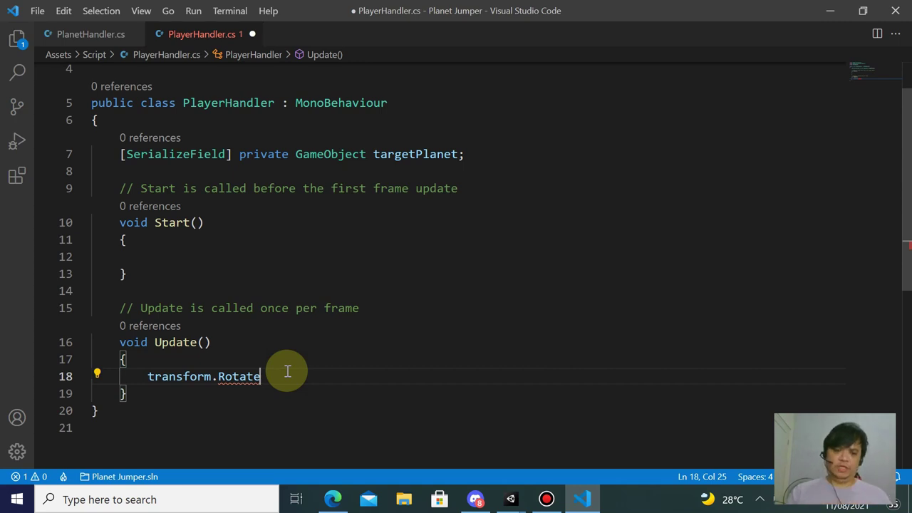
pyautogui.write('Ar')
pyautogui.press('Return')
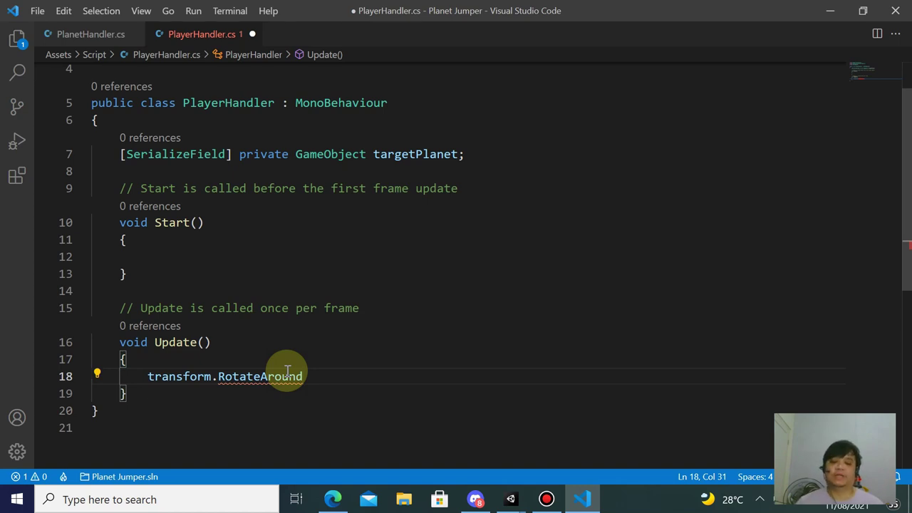
pyautogui.write('()')
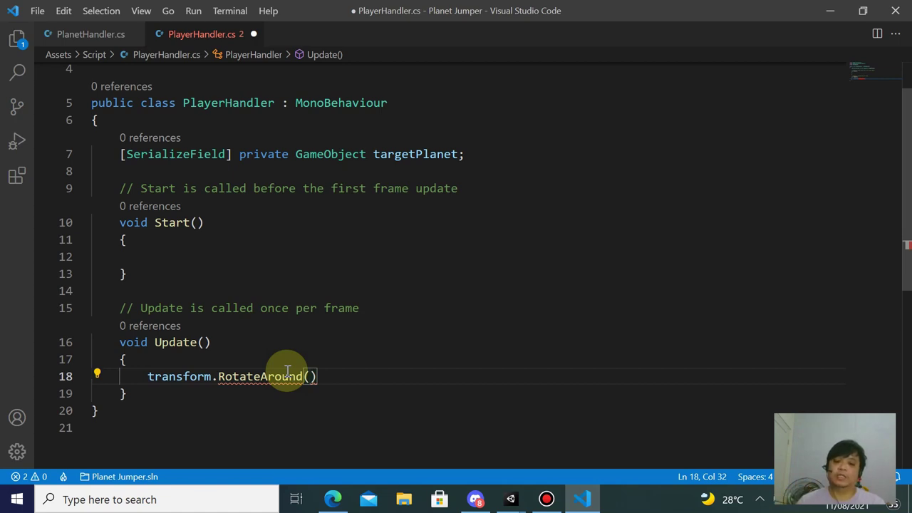
pyautogui.write('targetPlanet')
pyautogui.hotkey('alt', 'Tab')
pyautogui.hotkey('alt', 'Tab')
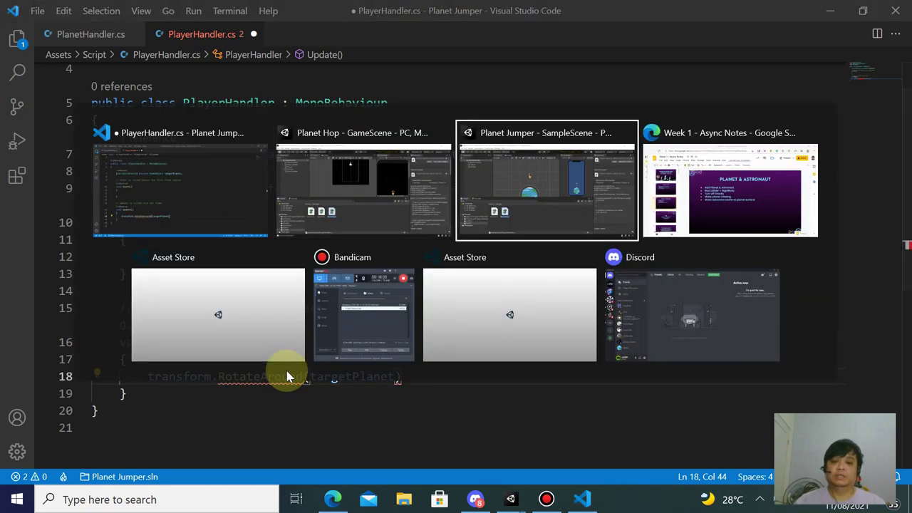
pyautogui.hotkey('alt', 'Tab')
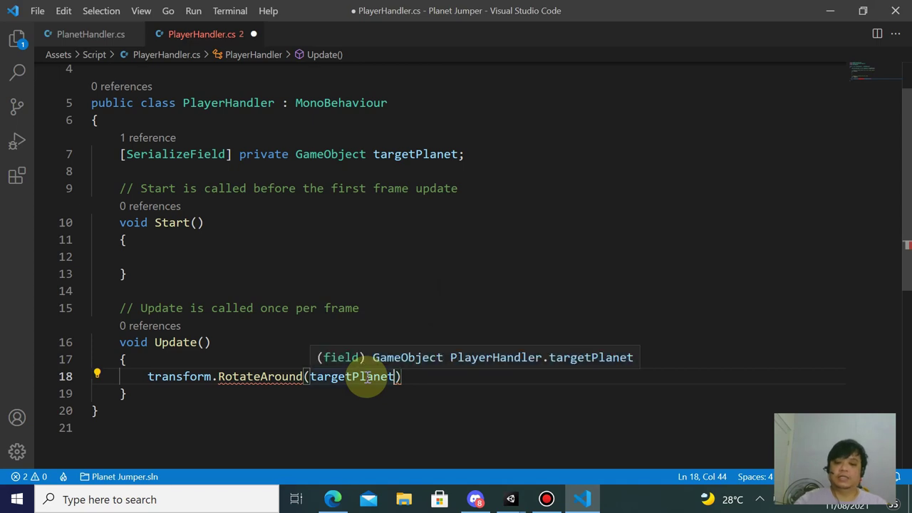
# - Complete the call as RotateAround(targetPlanet.transform.position, Vector3.forward, degrees * Time.deltaTime);
pyautogui.write('.tr')
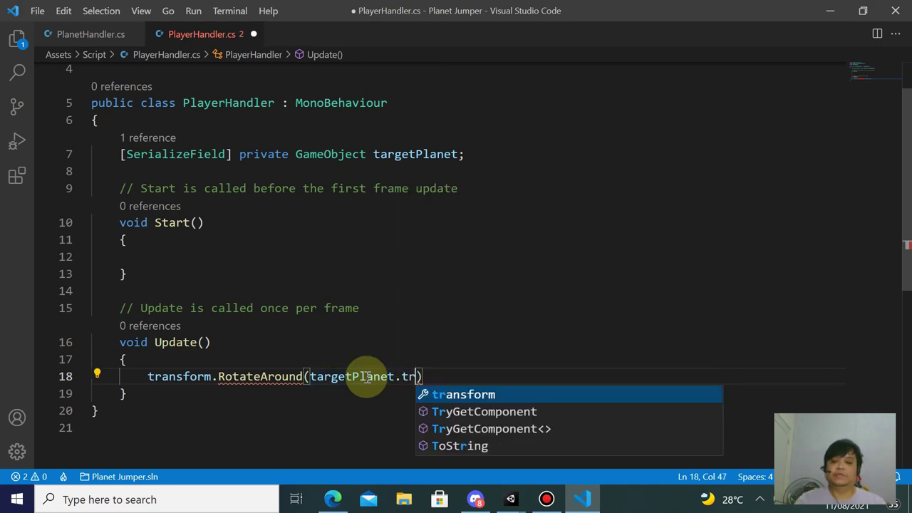
pyautogui.write('ansform.pos')
pyautogui.press('Tab')
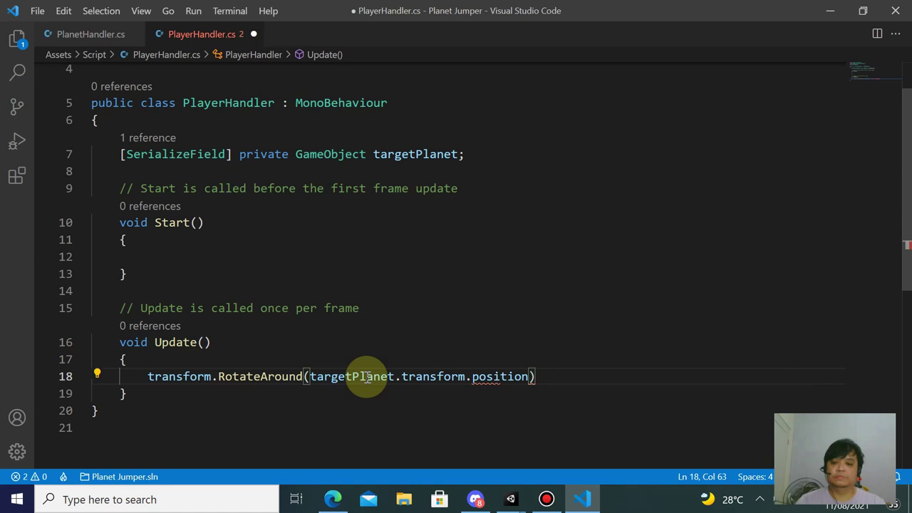
pyautogui.write(', ')
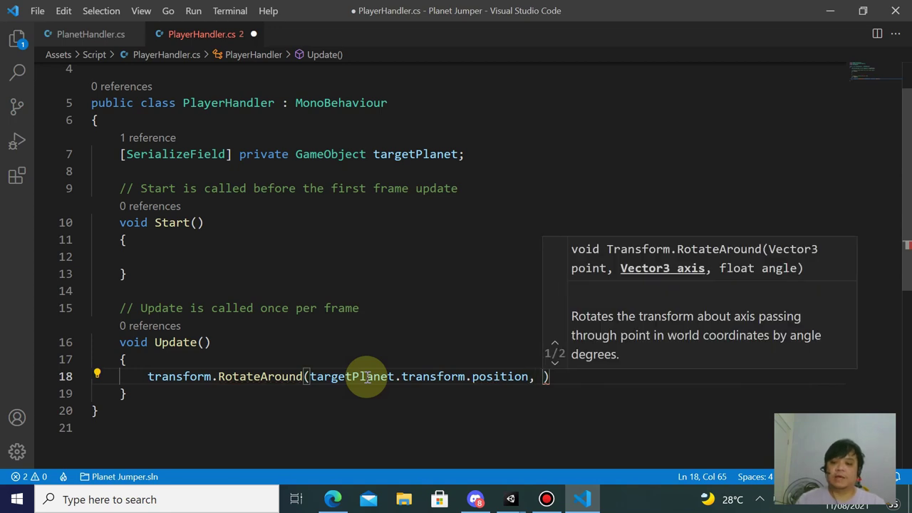
pyautogui.write('Vector33')
pyautogui.press('BackSpace')
pyautogui.write('.f')
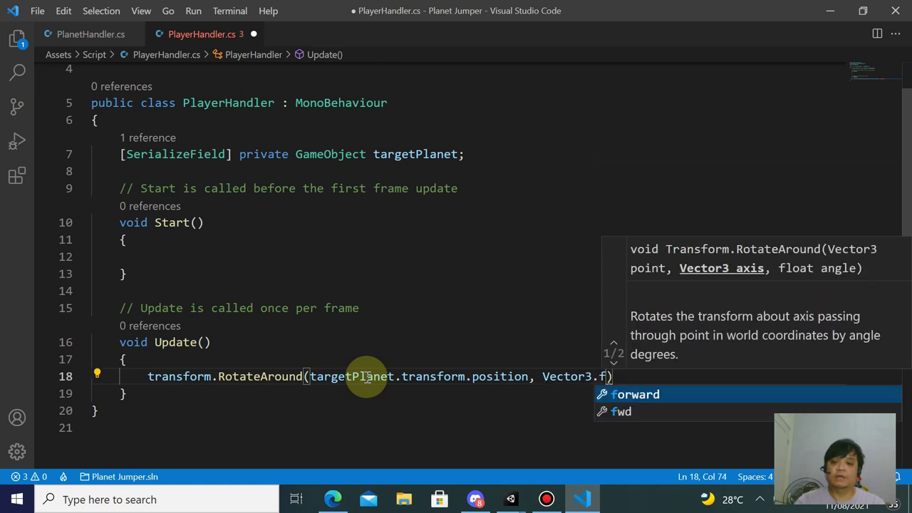
pyautogui.write('or')
pyautogui.press('Tab')
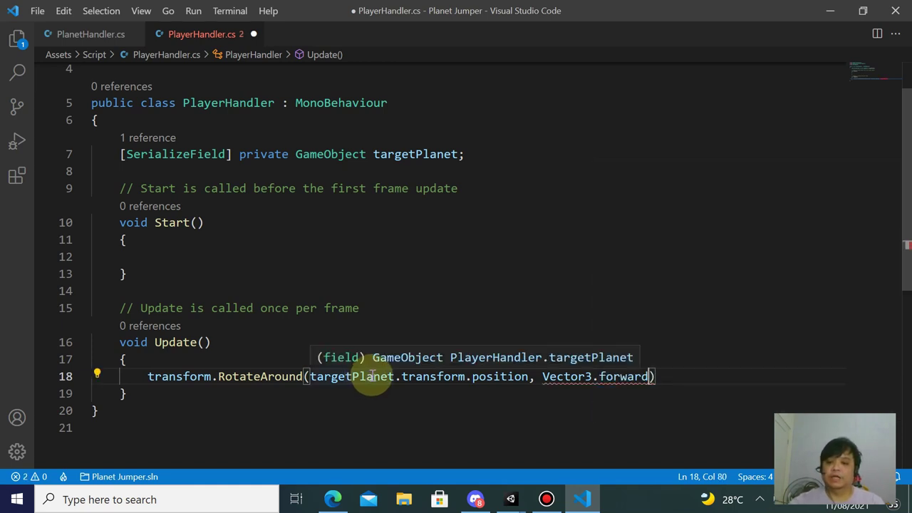
pyautogui.write(',')
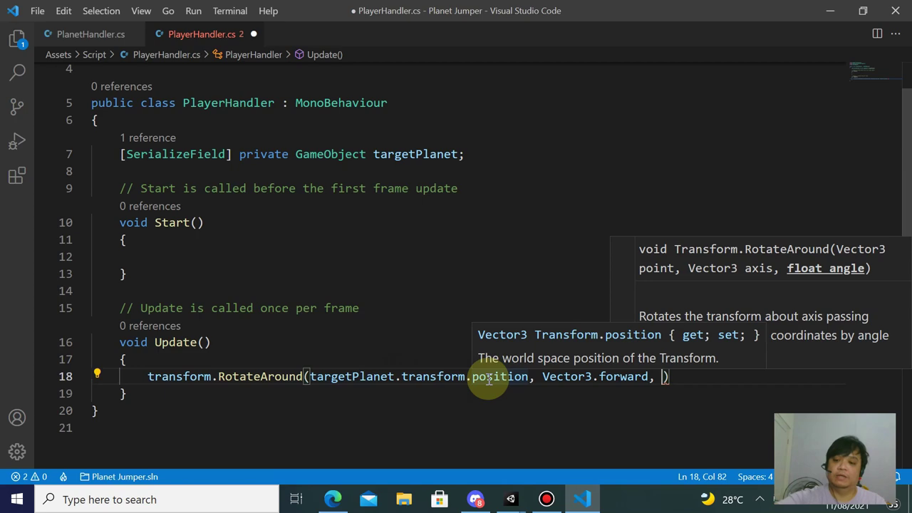
pyautogui.write(' degrees ')
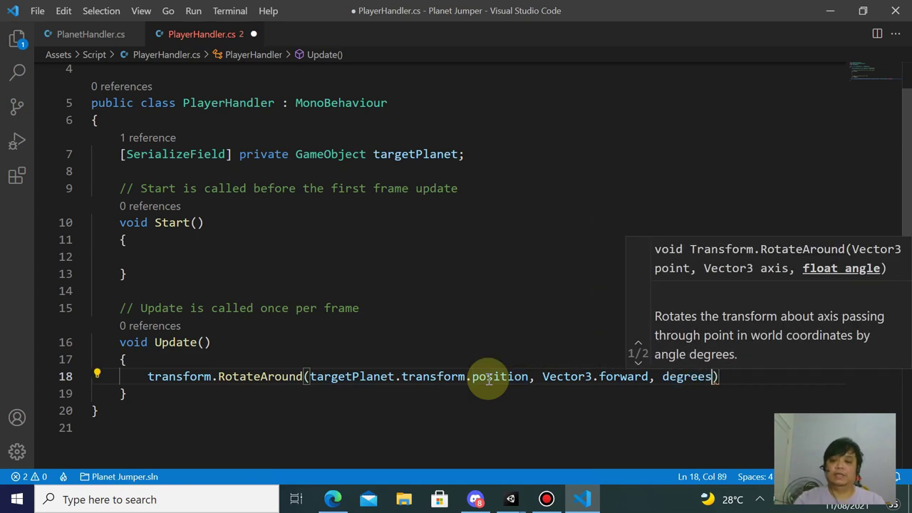
pyautogui.write('* time')
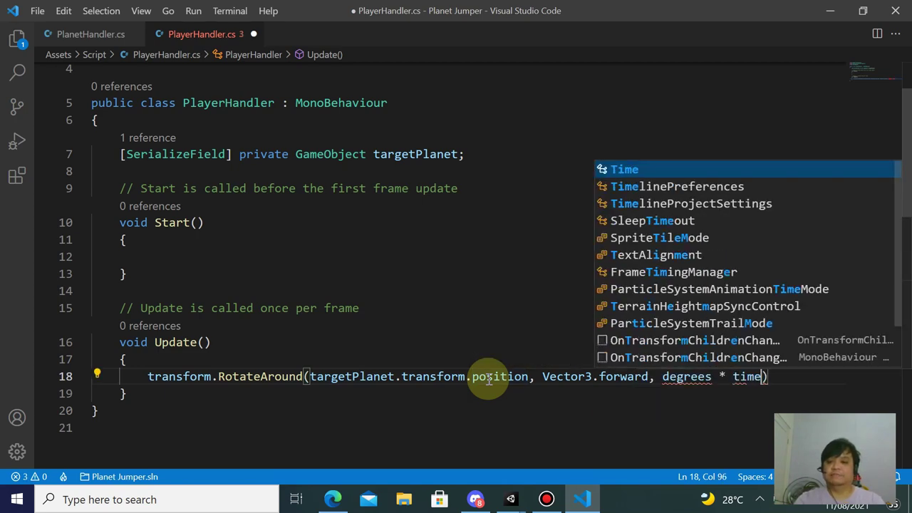
pyautogui.write('.del')
pyautogui.press('Tab')
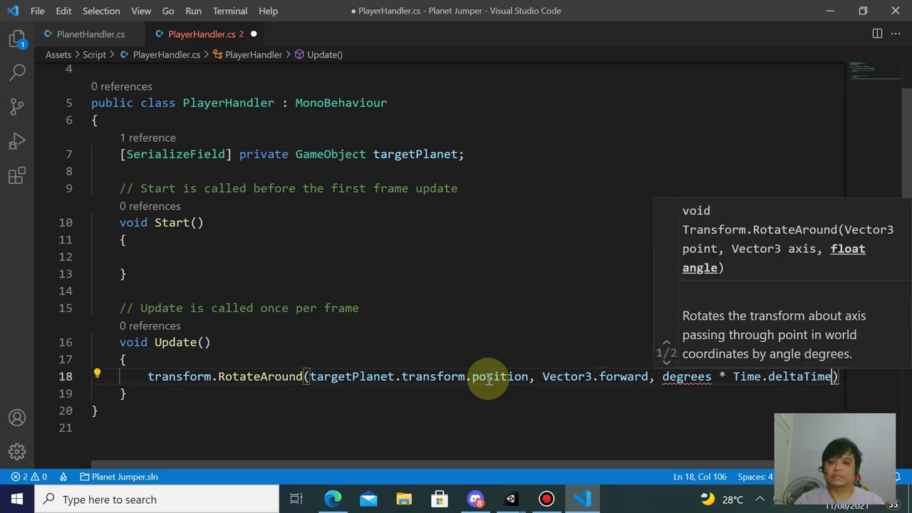
pyautogui.press('Down')
pyautogui.press('Down')
pyautogui.press('Down')
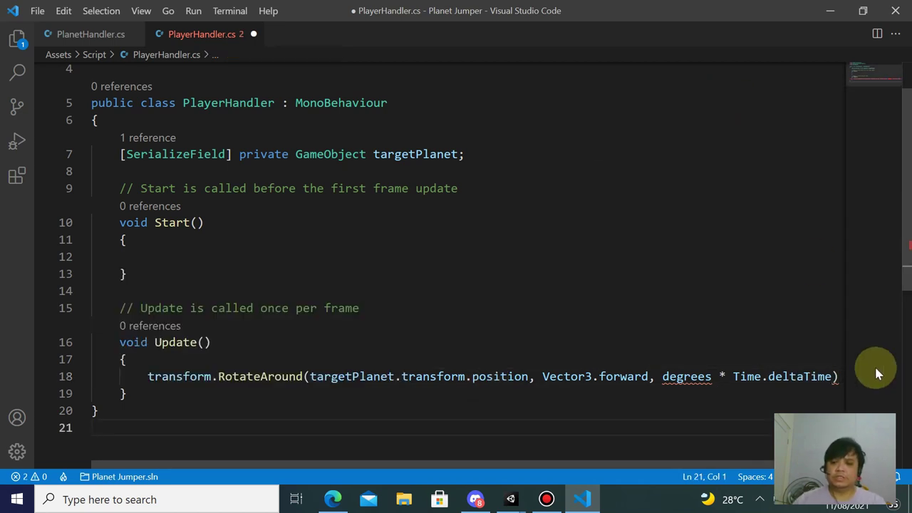
pyautogui.click(838, 376)
pyautogui.write(';')
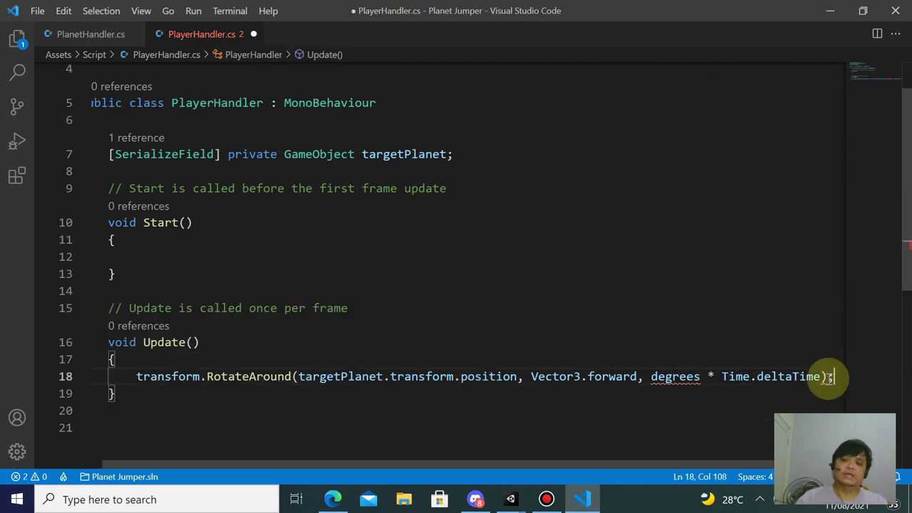
pyautogui.hscroll(-1, 614, 463)
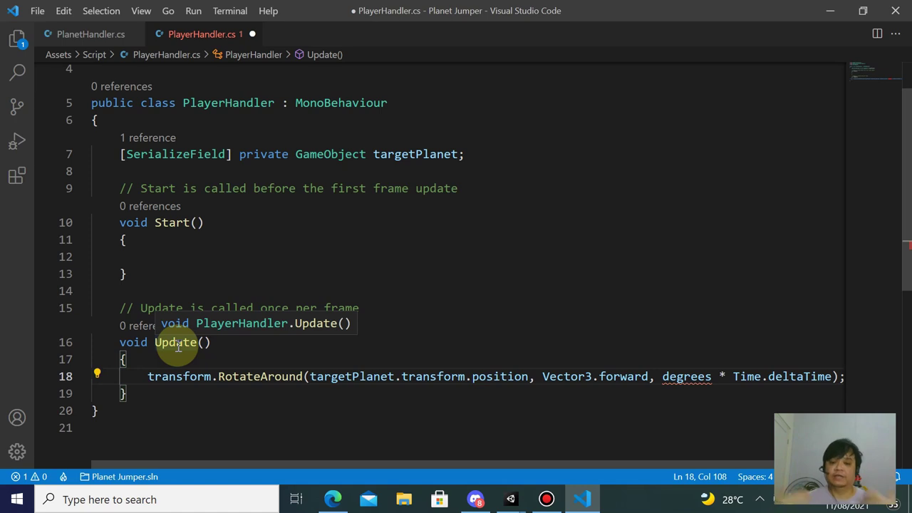
# - Copy the degrees declaration from PlanetHandler and paste it under targetPlanet in PlayerHandler
pyautogui.click(94, 41)
pyautogui.moveTo(120, 208); pyautogui.dragTo(335, 211)
pyautogui.hotkey('ctrl', 'c')
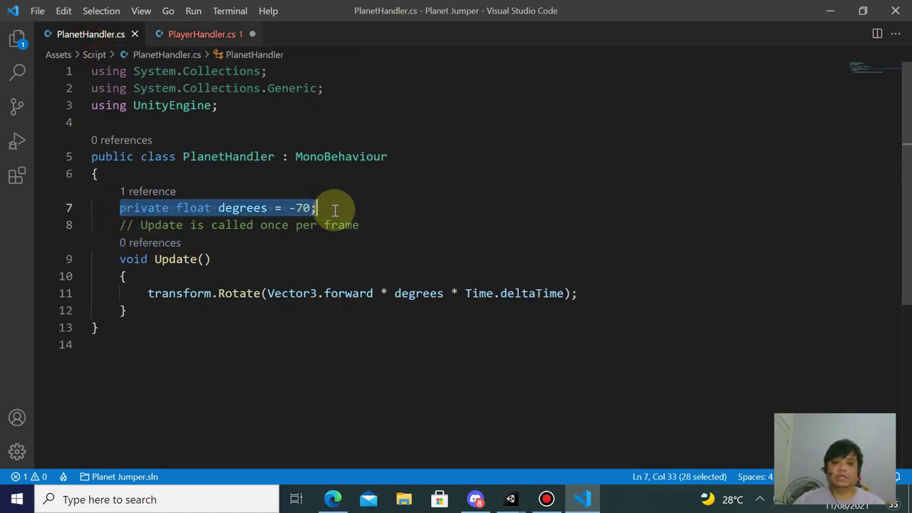
pyautogui.click(181, 34)
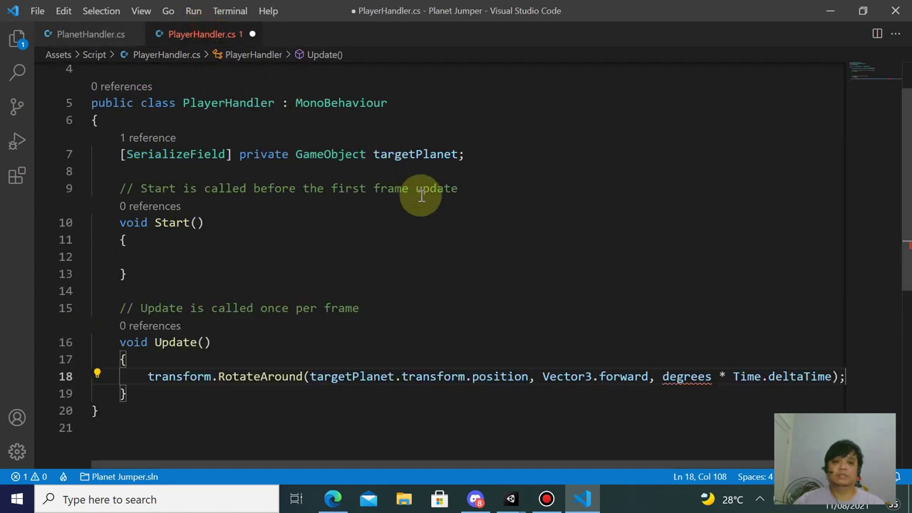
pyautogui.click(487, 155)
pyautogui.press('Return')
pyautogui.hotkey('ctrl', 'v')
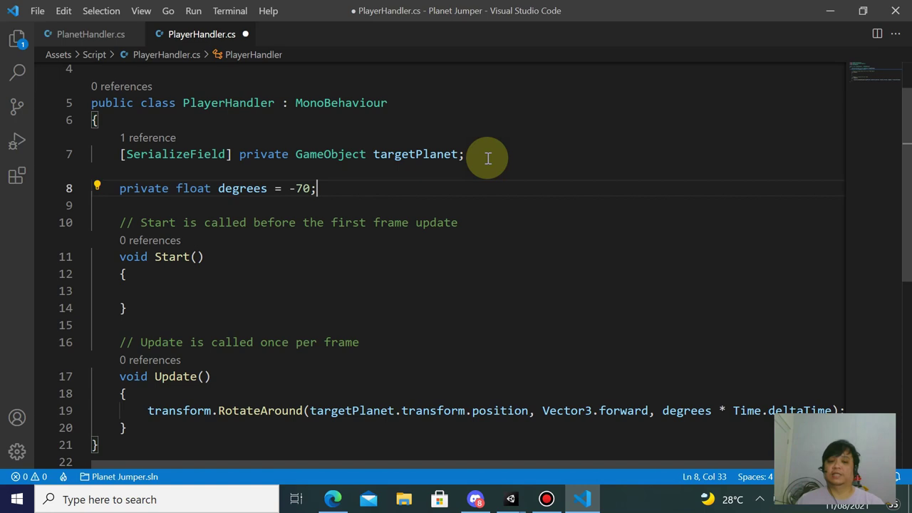
# - Save PlayerHandler.cs and switch back to the Planet Jumper Unity project
pyautogui.hotkey('ctrl', 's')
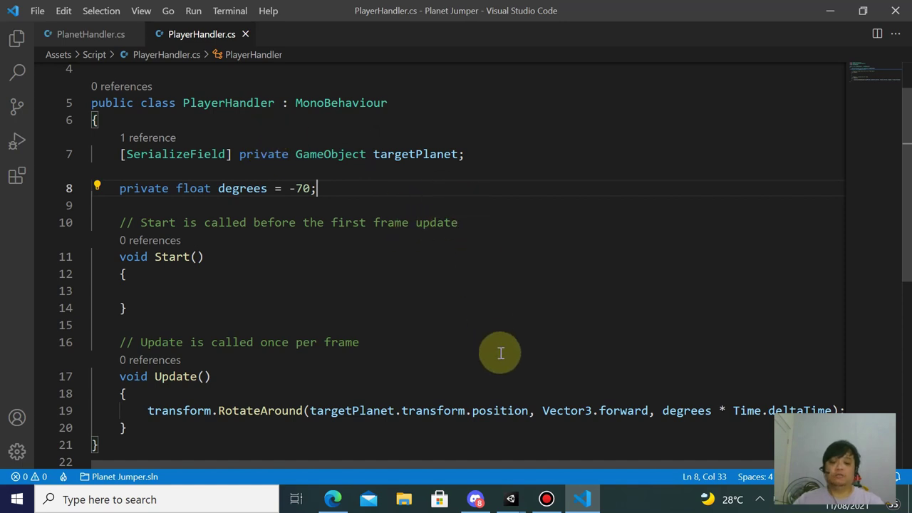
pyautogui.click(512, 499)
pyautogui.click(563, 442)
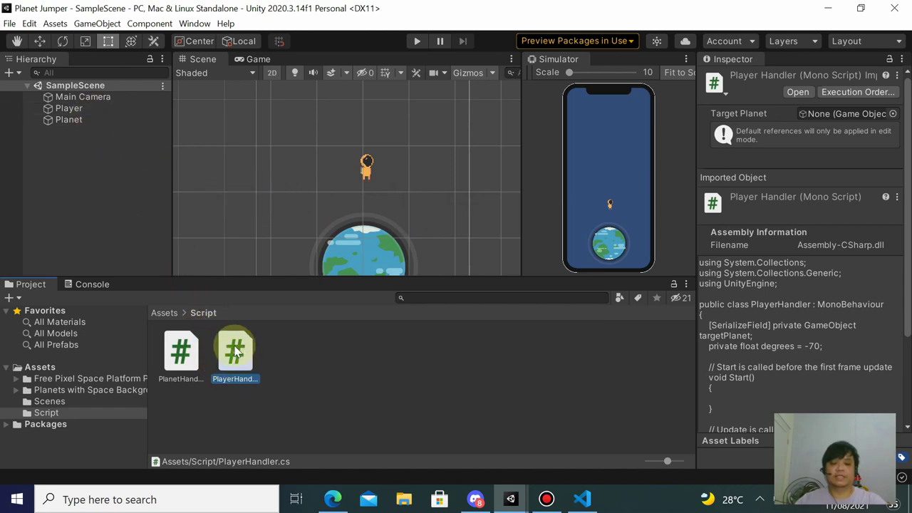
# - Drop PlayerHandler.cs onto the Player, inspect its Player Handler component, then return to the code
pyautogui.moveTo(245, 354)
pyautogui.mouseDown()
pyautogui.moveTo(71, 116)
pyautogui.moveTo(77, 111)
pyautogui.mouseUp()
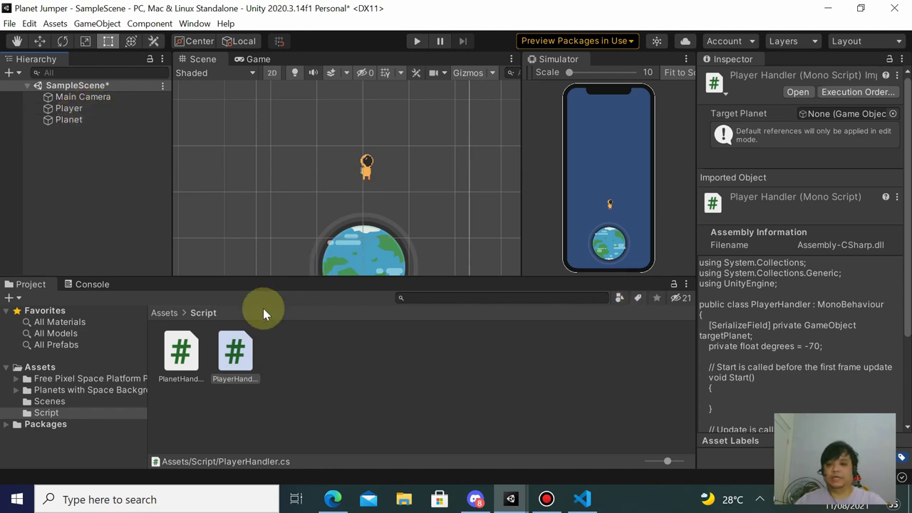
pyautogui.click(71, 110)
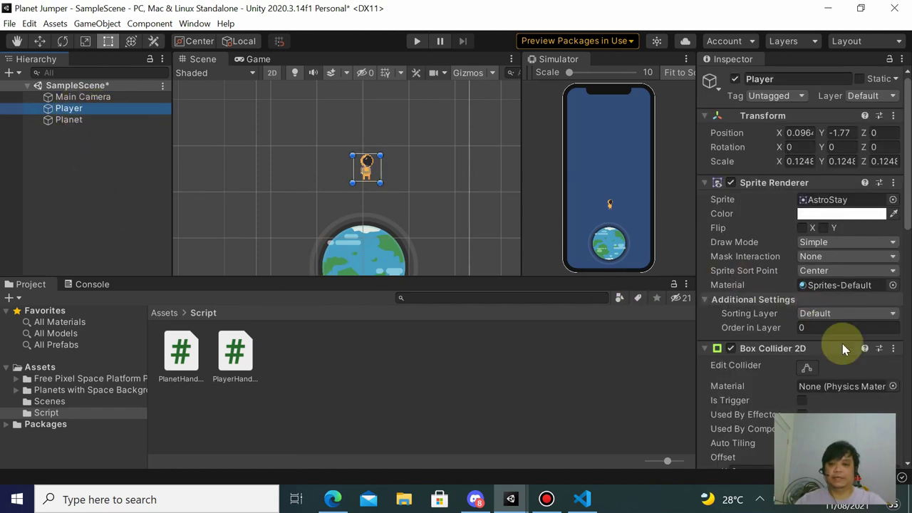
pyautogui.scroll(-5, 871, 307)
pyautogui.scroll(-5, 870, 298)
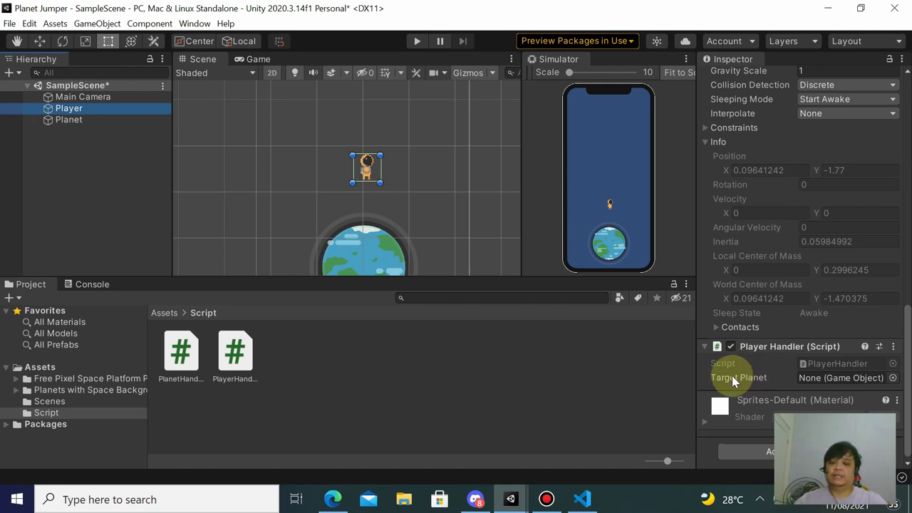
pyautogui.click(582, 499)
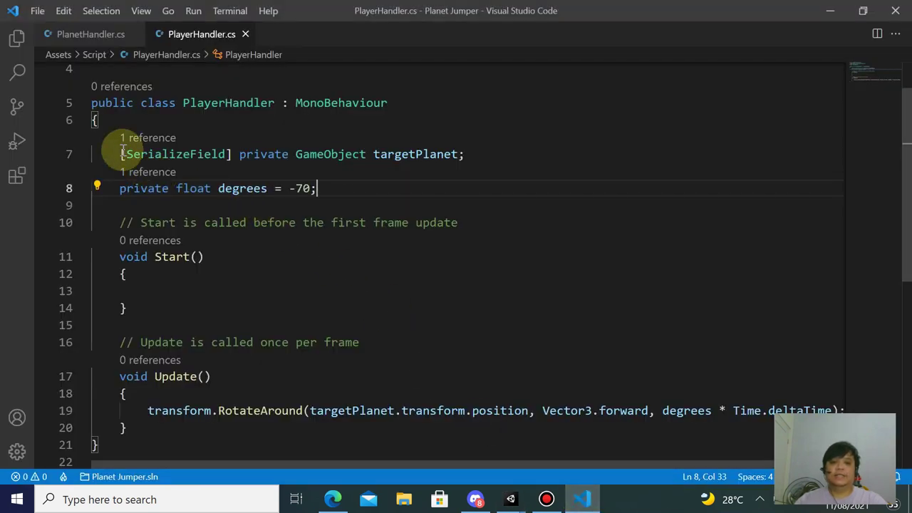
pyautogui.moveTo(119, 154); pyautogui.dragTo(239, 154)
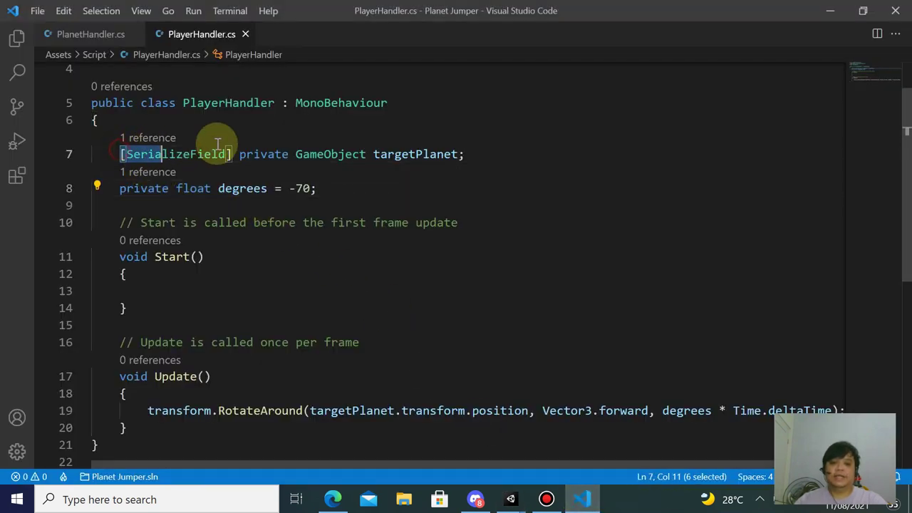
pyautogui.click(325, 154)
pyautogui.click(121, 153)
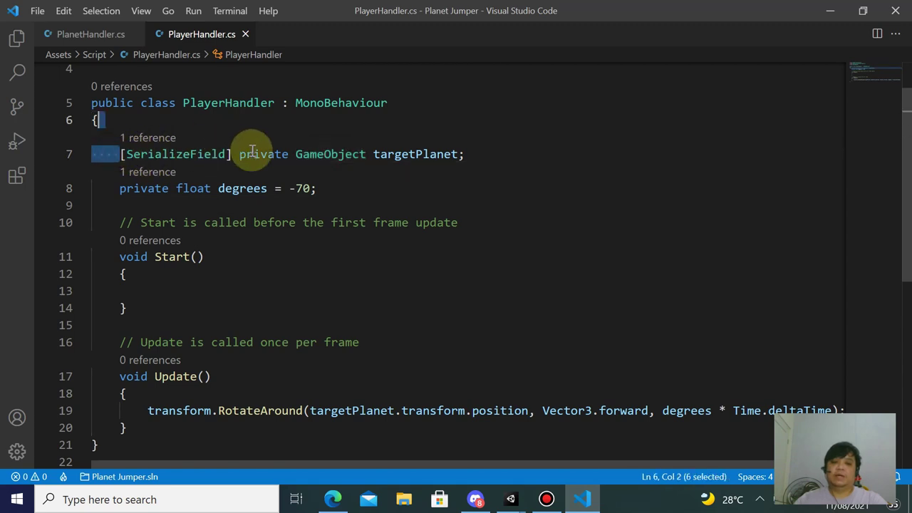
pyautogui.moveTo(373, 154); pyautogui.dragTo(460, 154)
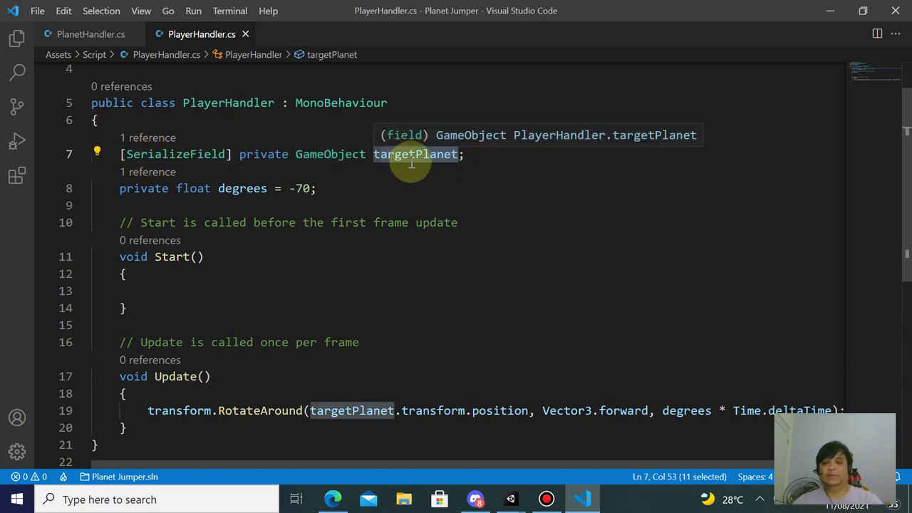
pyautogui.hotkey('alt', 'Tab')
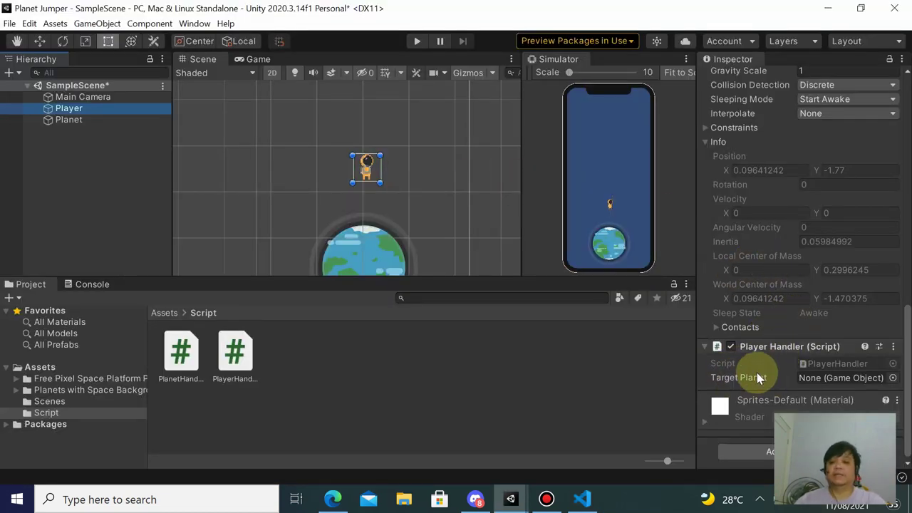
pyautogui.hotkey('alt', 'Tab')
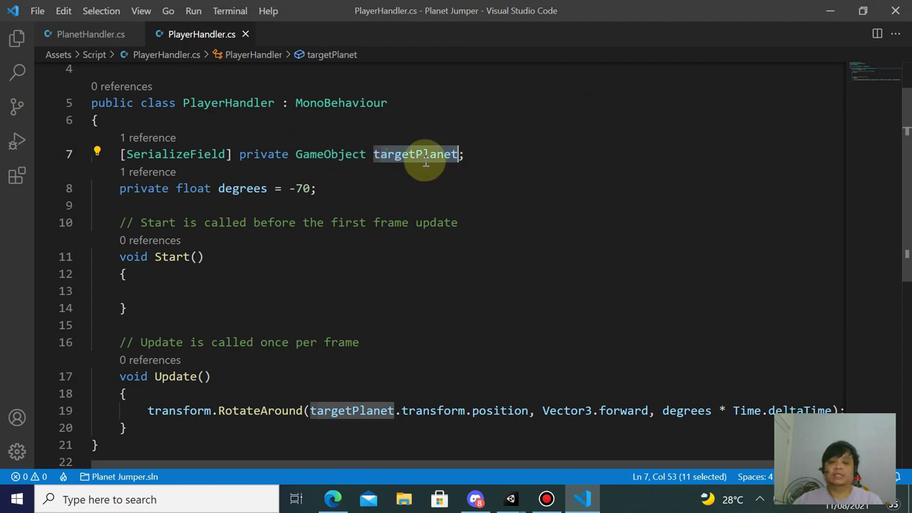
pyautogui.hotkey('alt', 'Tab')
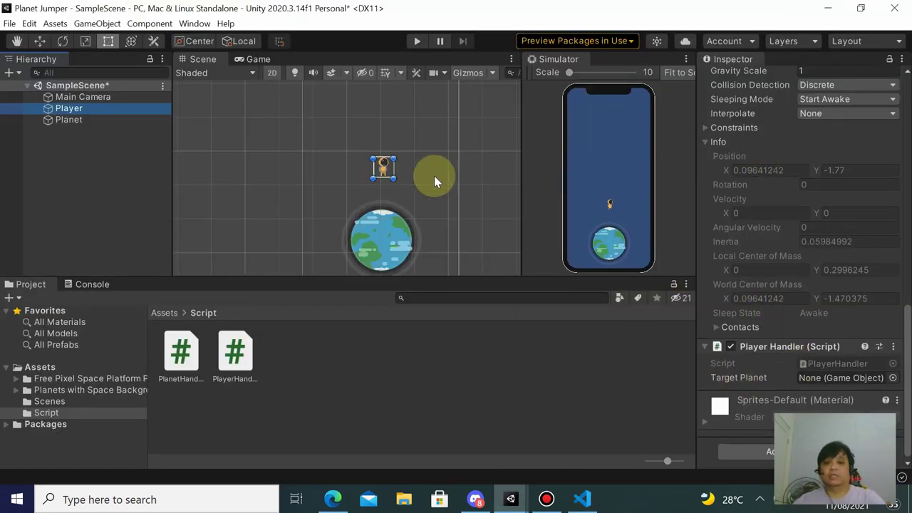
# - Assign the Planet object to the Player's Target Planet field
pyautogui.scroll(-3, 434, 175)
pyautogui.scroll(4, 437, 186)
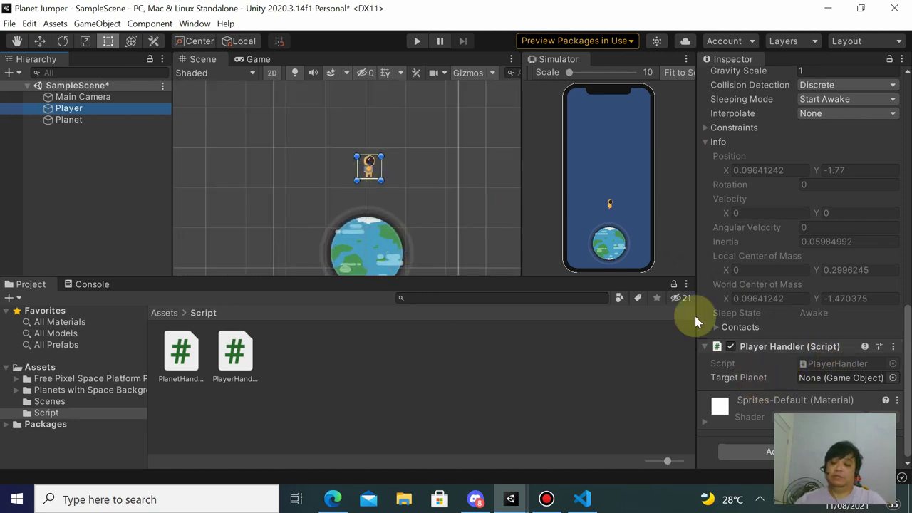
pyautogui.click(92, 121)
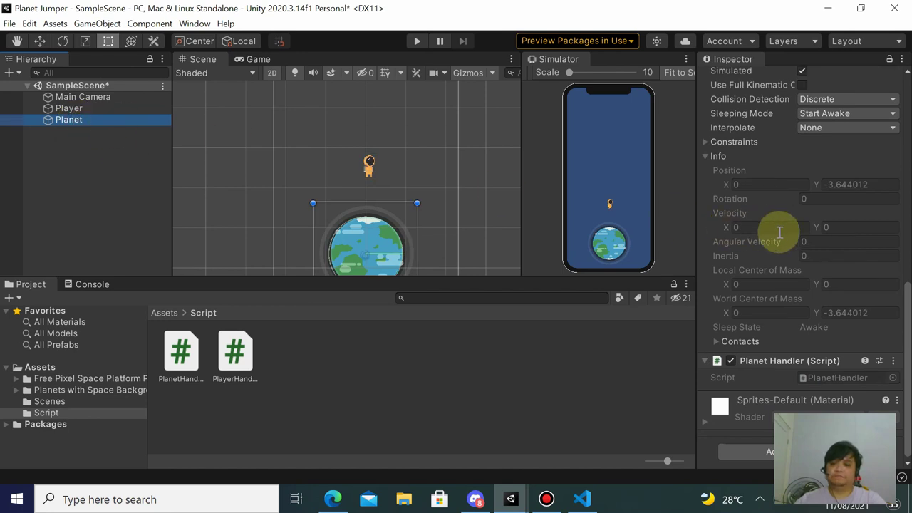
pyautogui.click(118, 107)
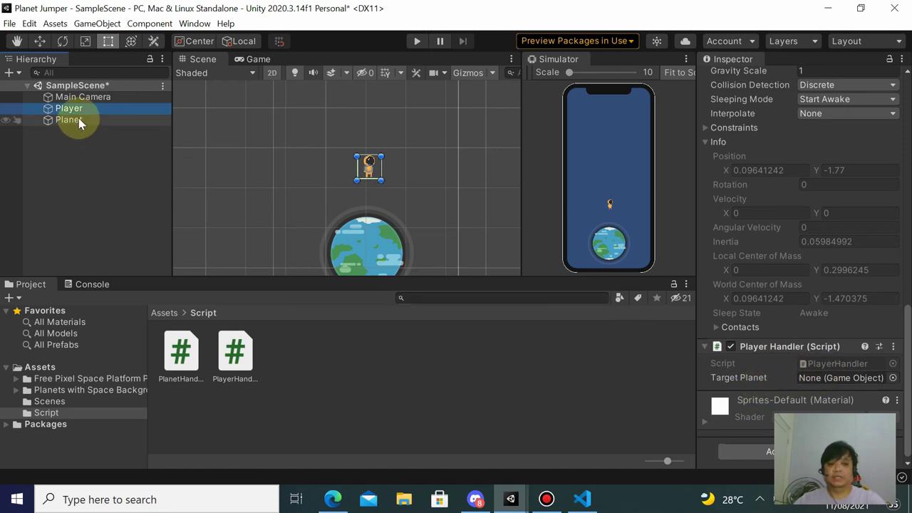
pyautogui.moveTo(79, 120)
pyautogui.mouseDown()
pyautogui.moveTo(620, 297)
pyautogui.moveTo(810, 377)
pyautogui.mouseUp()
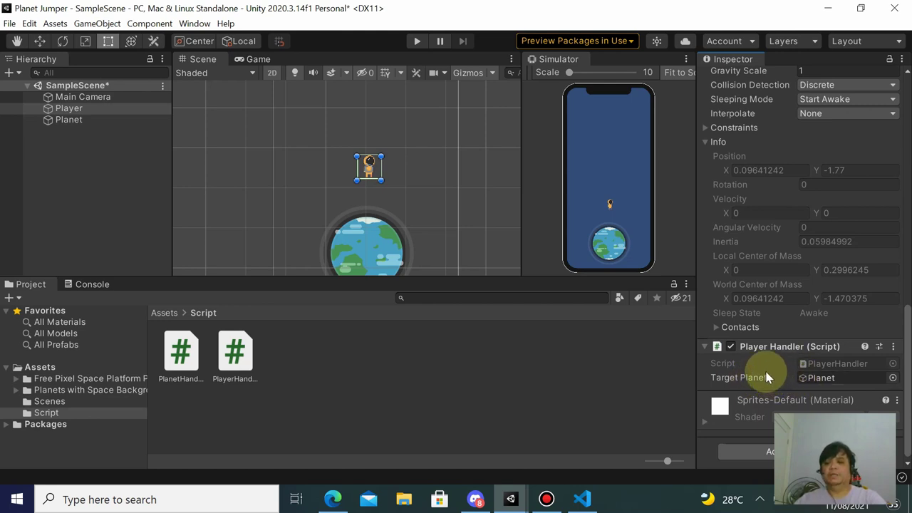
# - Maximize the Simulator panel and start playing the scene
pyautogui.click(685, 59)
pyautogui.click(719, 93)
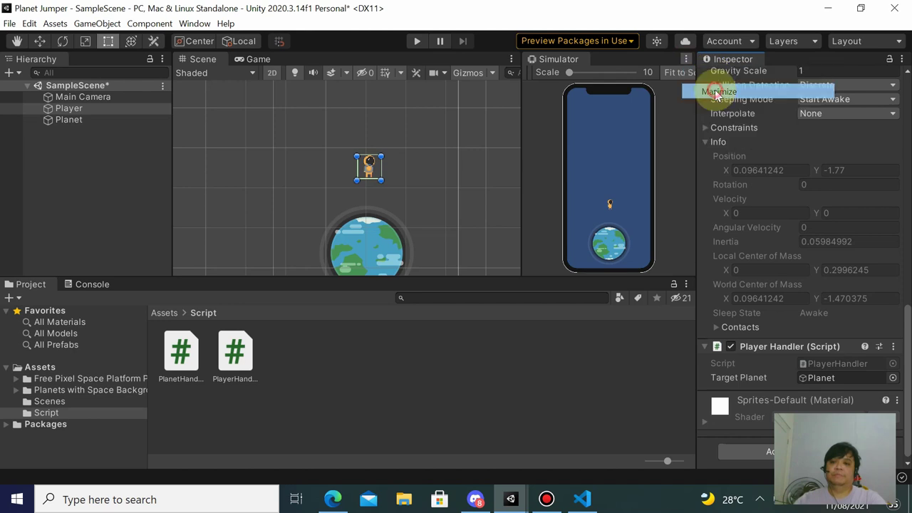
pyautogui.click(417, 40)
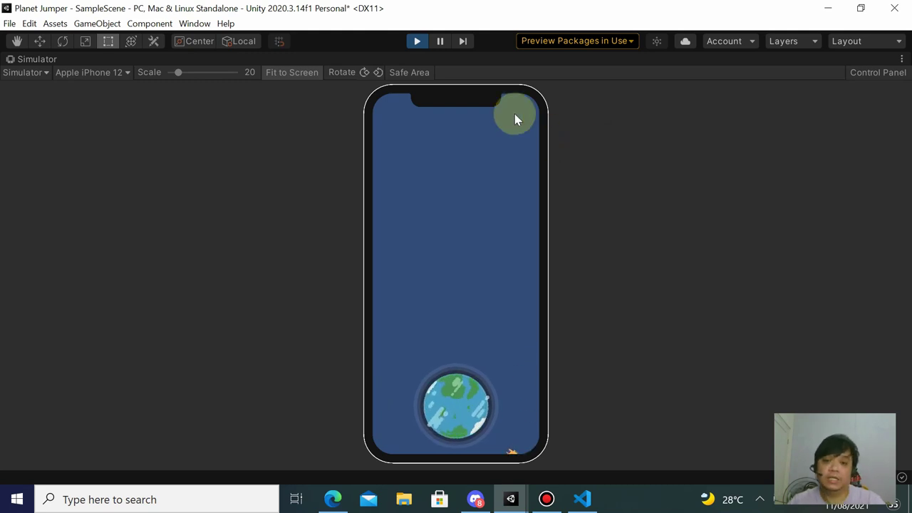
# - Stop the play test after watching the astronaut orbit the Planet
pyautogui.click(417, 43)
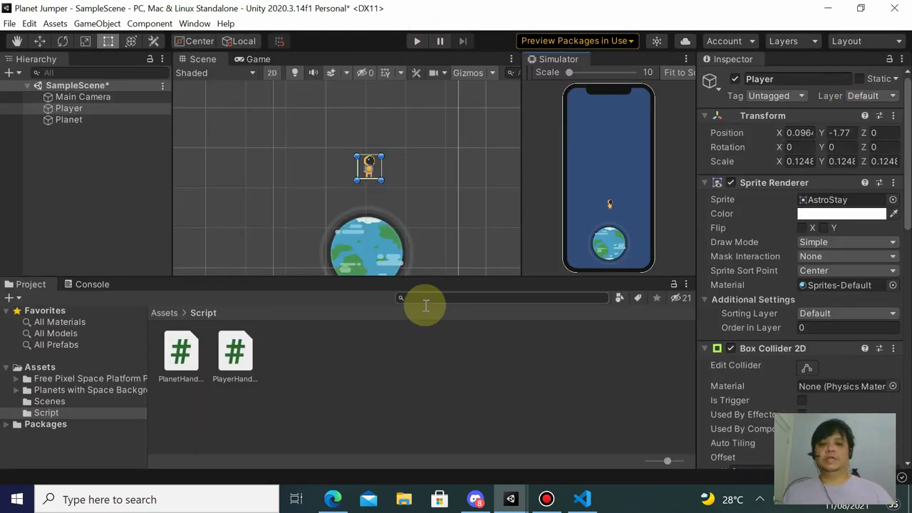
# - Open PlayerHandler.cs in VS Code and place the caret inside Update's opening brace
pyautogui.doubleClick(236, 359)
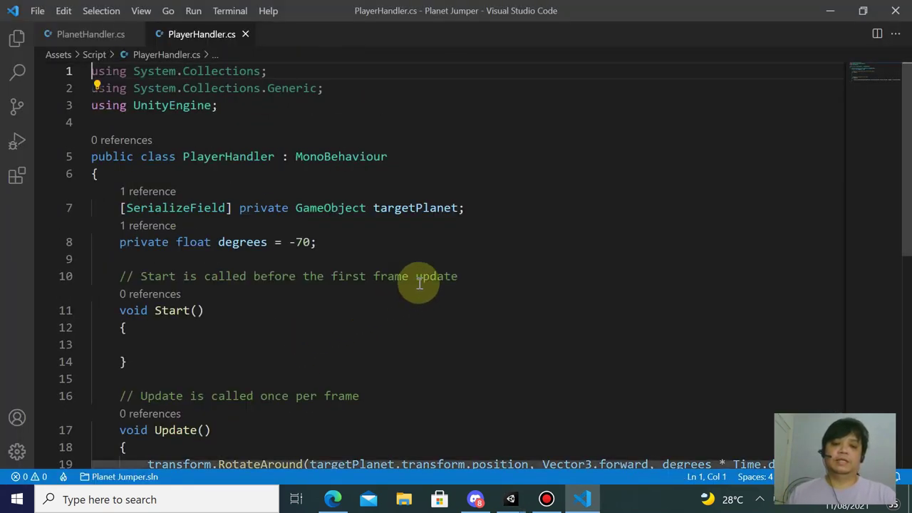
pyautogui.scroll(-3, 428, 278)
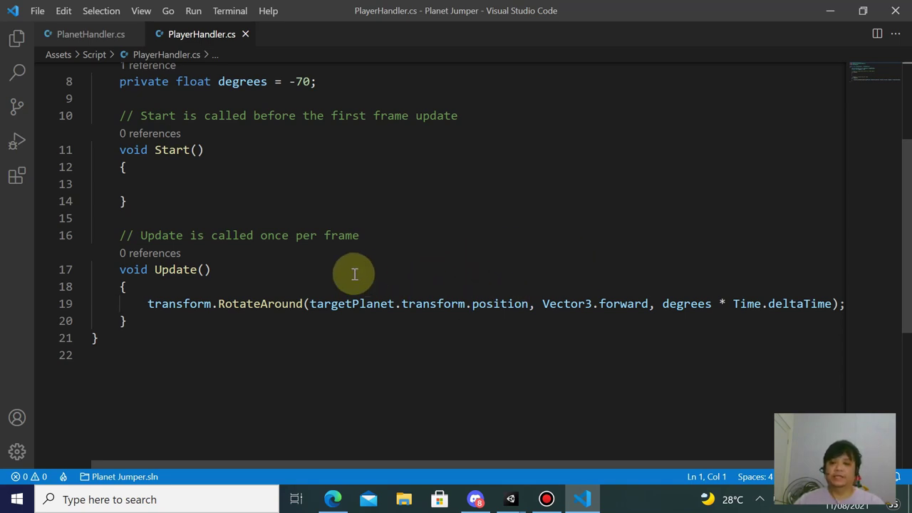
pyautogui.moveTo(358, 303)
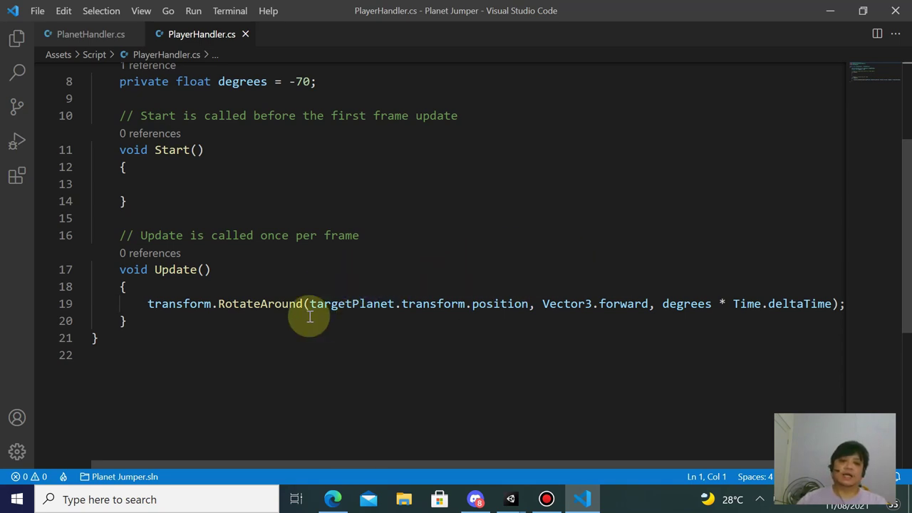
pyautogui.click(257, 287)
# - Start a new Update line: transform.position = new Vector3();
pyautogui.press('Return')
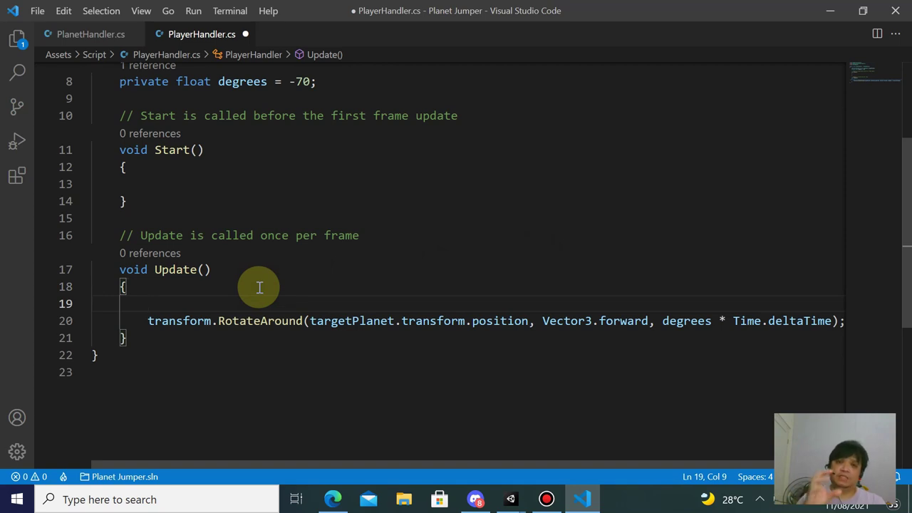
pyautogui.write('trans')
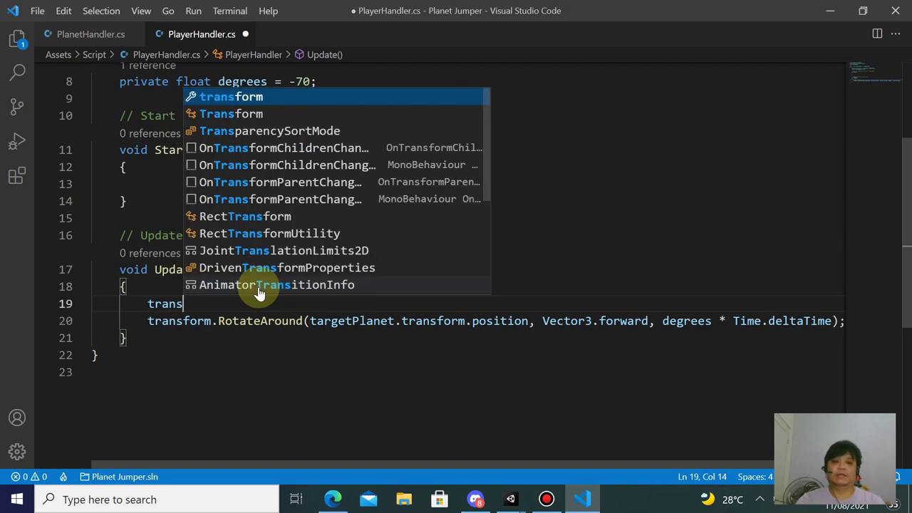
pyautogui.press('Tab')
pyautogui.write('.pos')
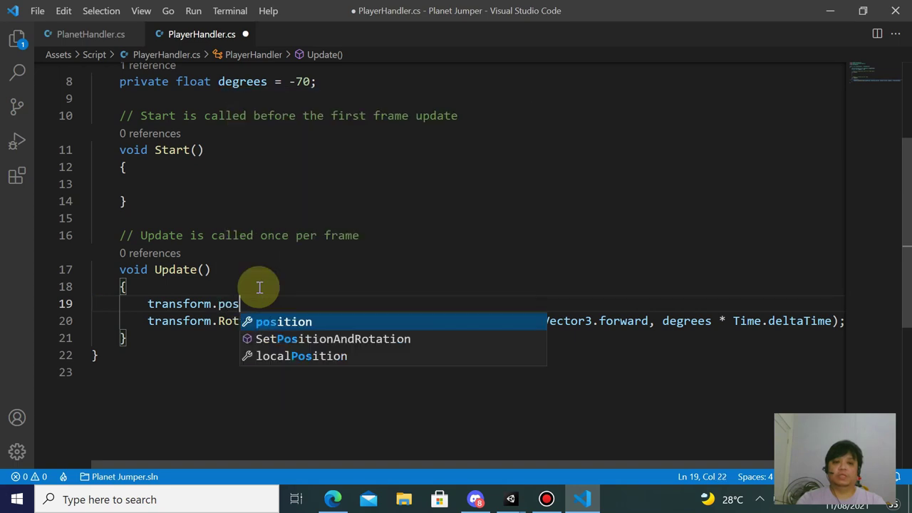
pyautogui.press('Tab')
pyautogui.write('= new V')
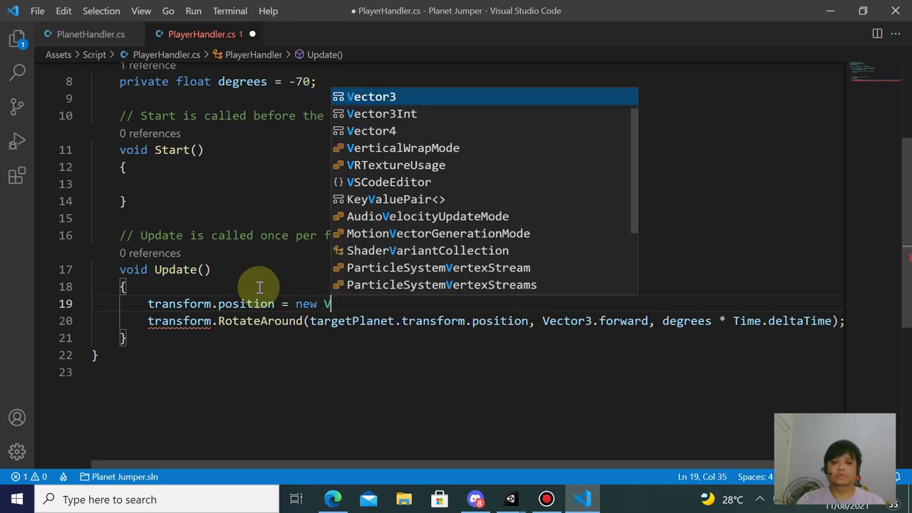
pyautogui.write('ect')
pyautogui.press('Tab')
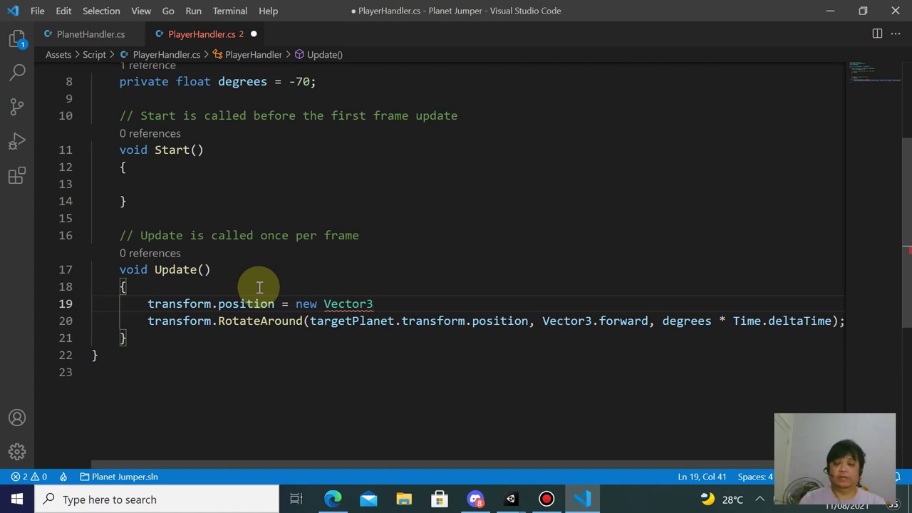
pyautogui.write('(')
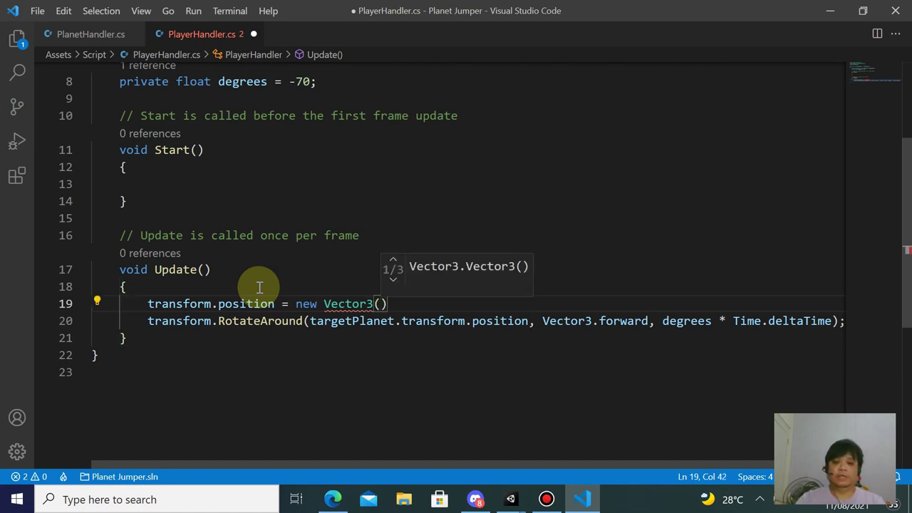
pyautogui.write(');')
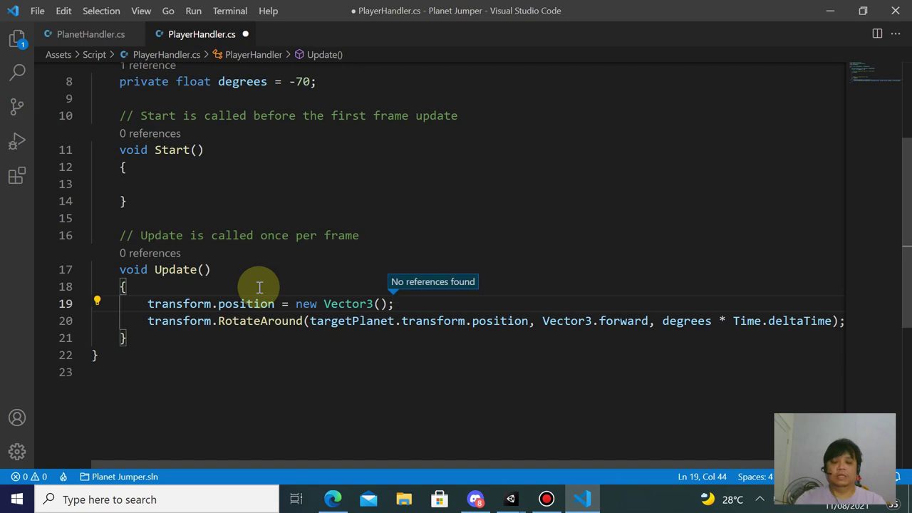
pyautogui.press('Left')
pyautogui.press('Left')
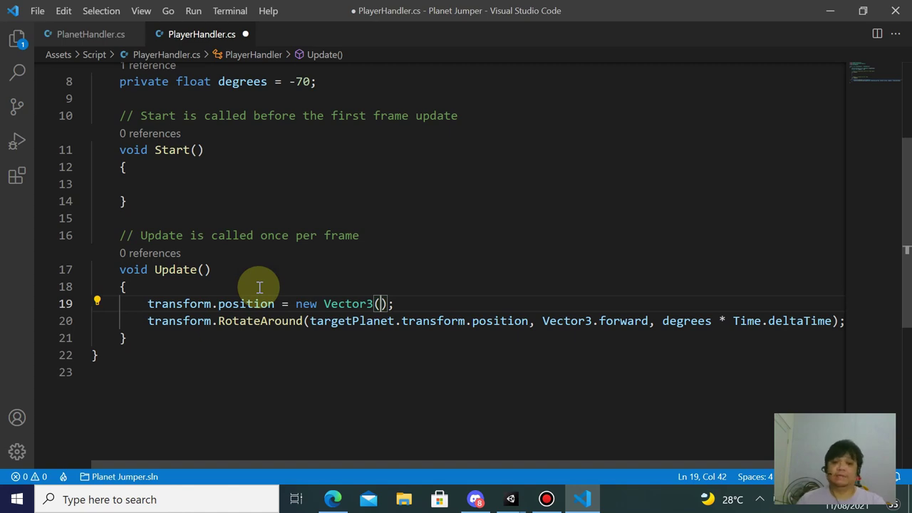
# - Pass targetPlanet.transform.position.x as the Vector3's first argument
pyautogui.write('targ')
pyautogui.press('Tab')
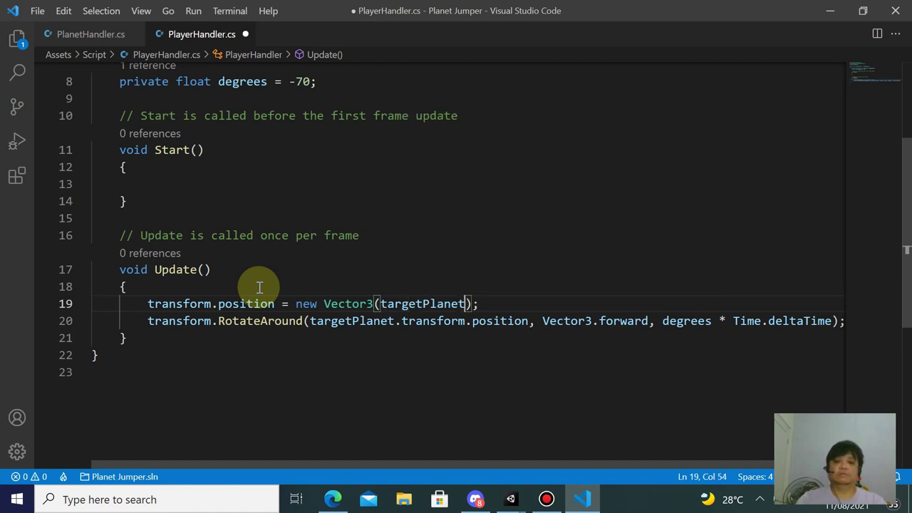
pyautogui.write('.tra')
pyautogui.press('Tab')
pyautogui.write('.po')
pyautogui.press('Tab')
pyautogui.write('.x')
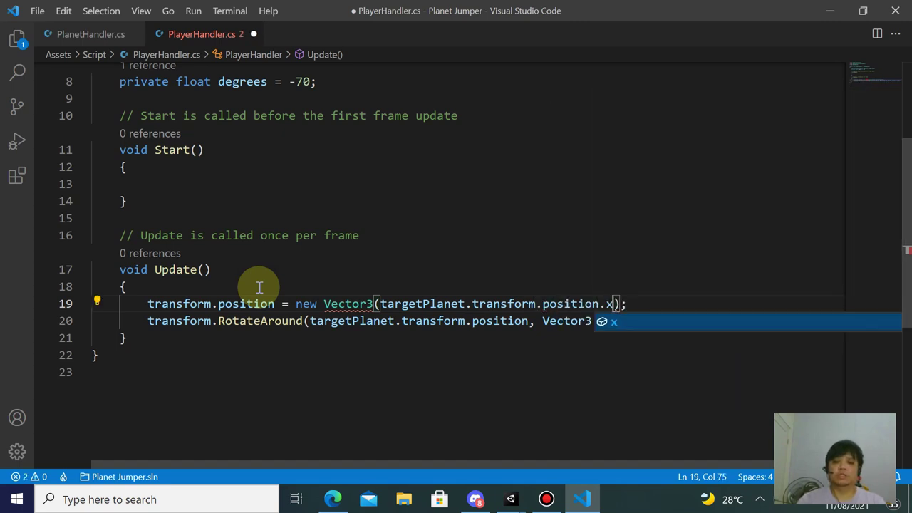
pyautogui.write(',')
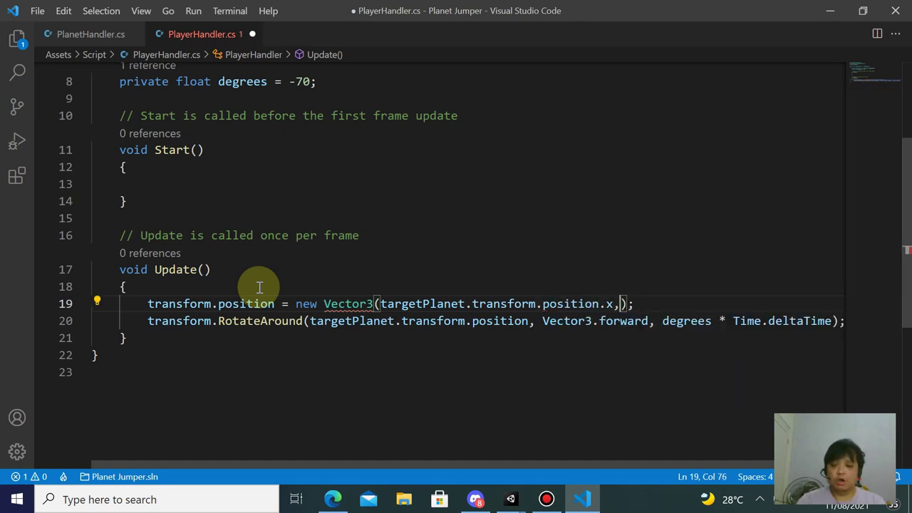
pyautogui.write(' tar')
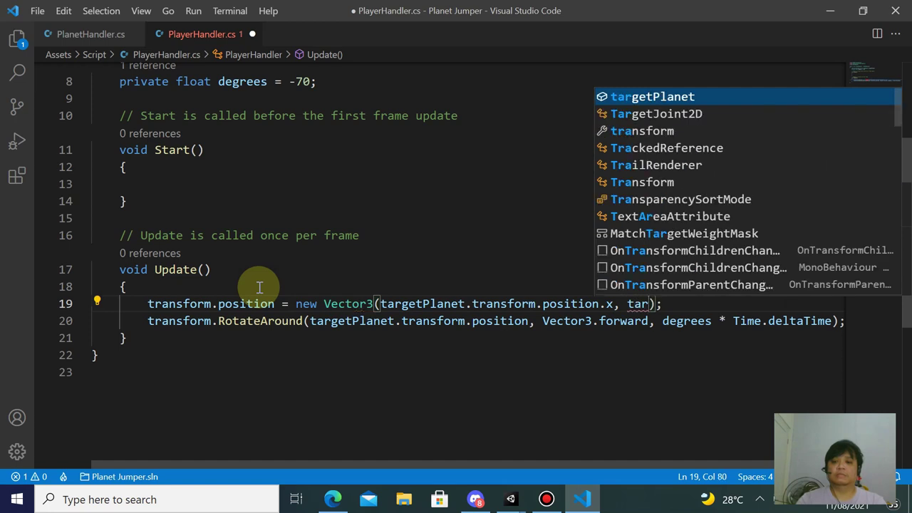
# - Add targetPlanet.transform.position.y and 0.0f as remaining arguments, then save PlayerHandler.cs
pyautogui.press('Tab')
pyautogui.write('t')
pyautogui.press('BackSpace')
pyautogui.write('.tra')
pyautogui.press('Tab')
pyautogui.write('.')
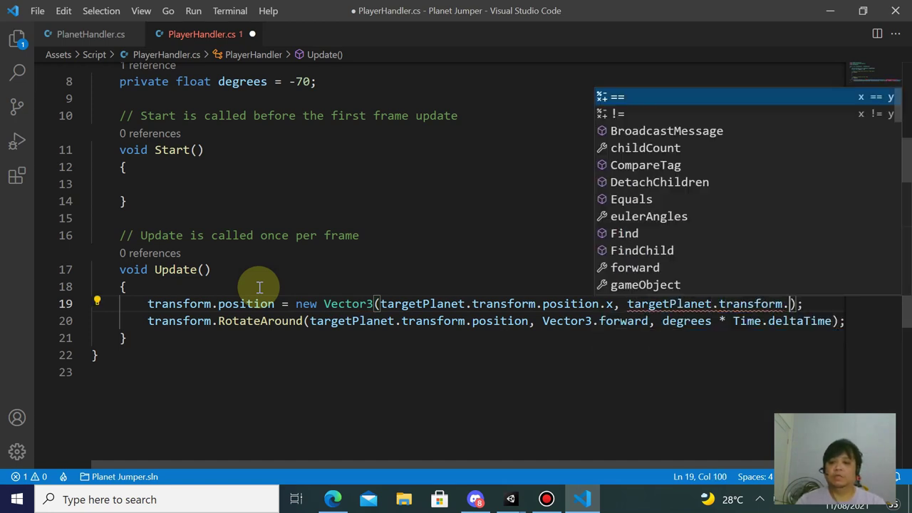
pyautogui.write('po')
pyautogui.press('Tab')
pyautogui.write('.y, ')
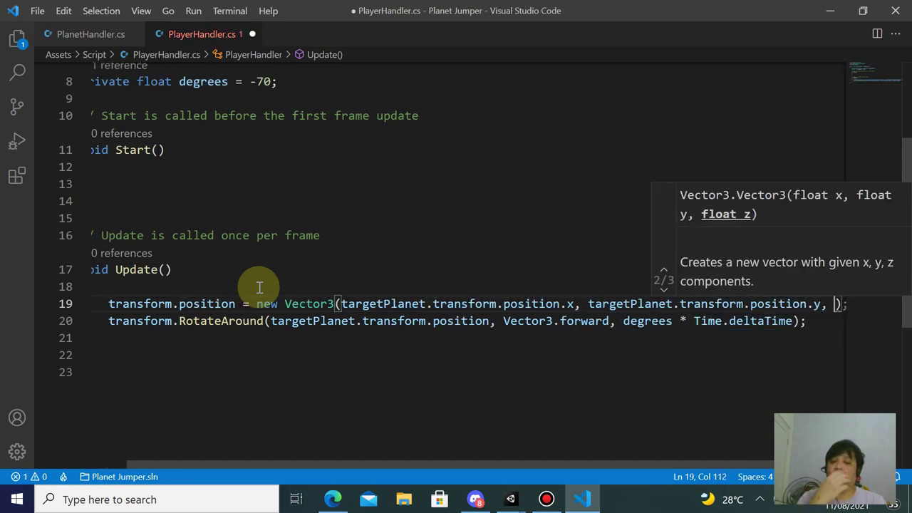
pyautogui.write('0.0f')
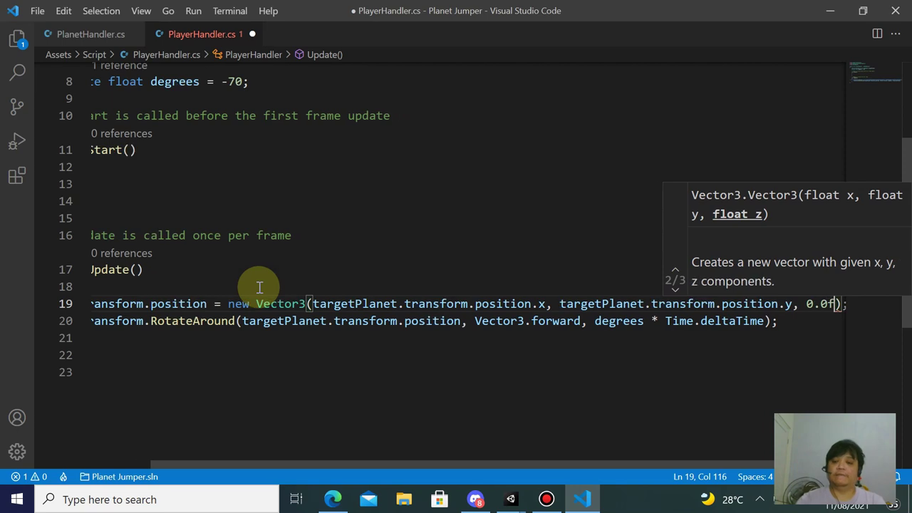
pyautogui.press('Right')
pyautogui.press('Right')
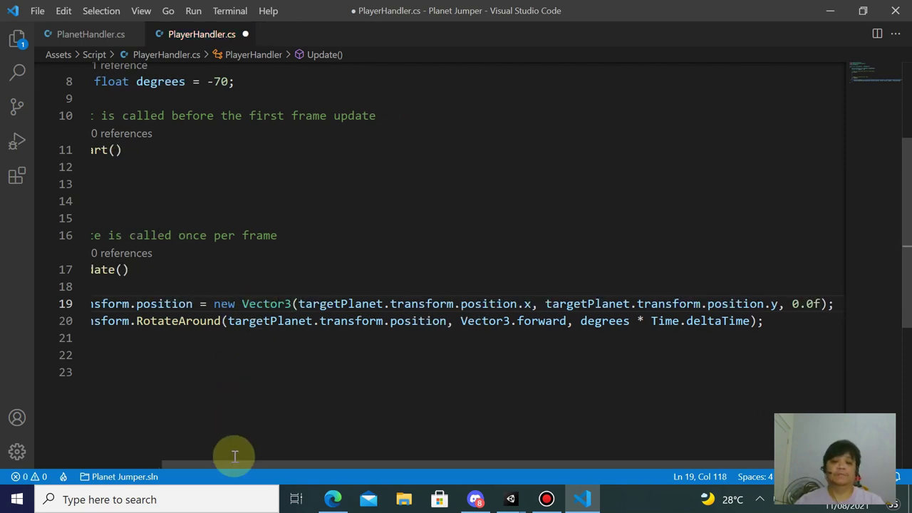
pyautogui.moveTo(233, 463); pyautogui.dragTo(165, 456)
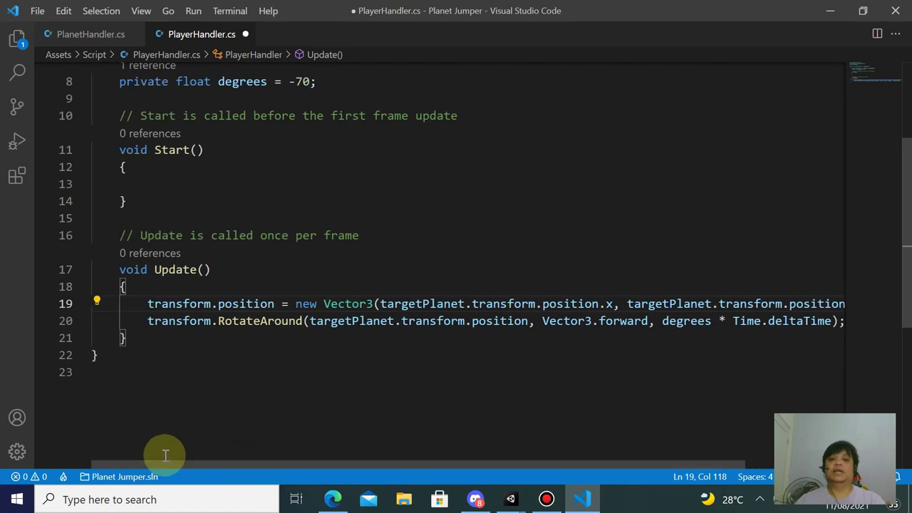
pyautogui.hotkey('ctrl', 's')
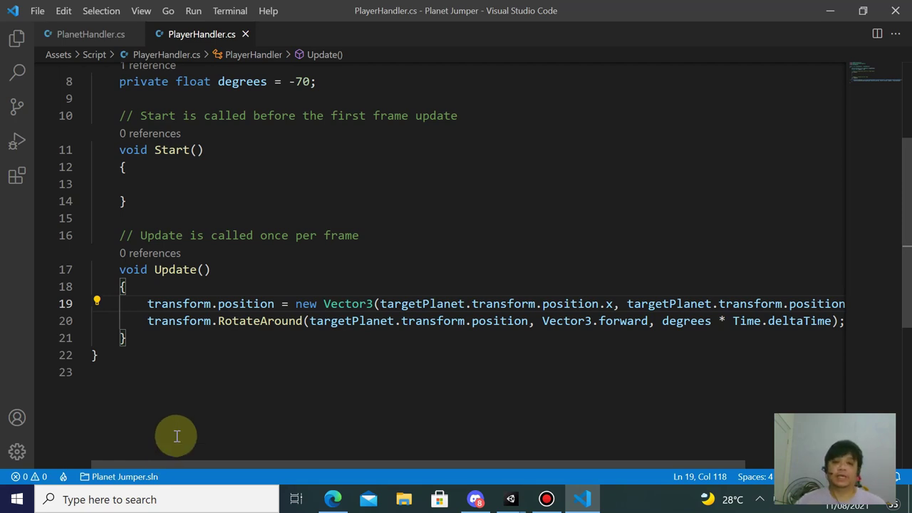
# - Play-test the script in Unity's maximized Simulator, then return to VS Code
pyautogui.click(508, 497)
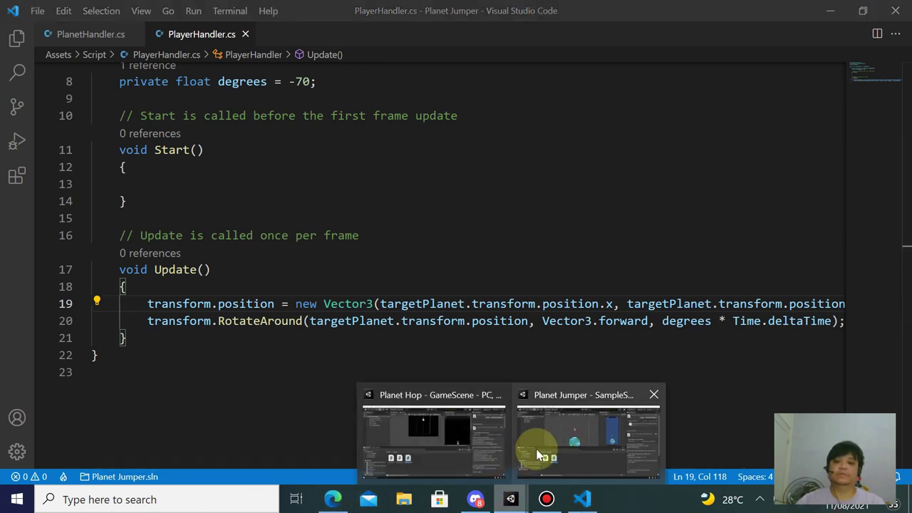
pyautogui.click(565, 443)
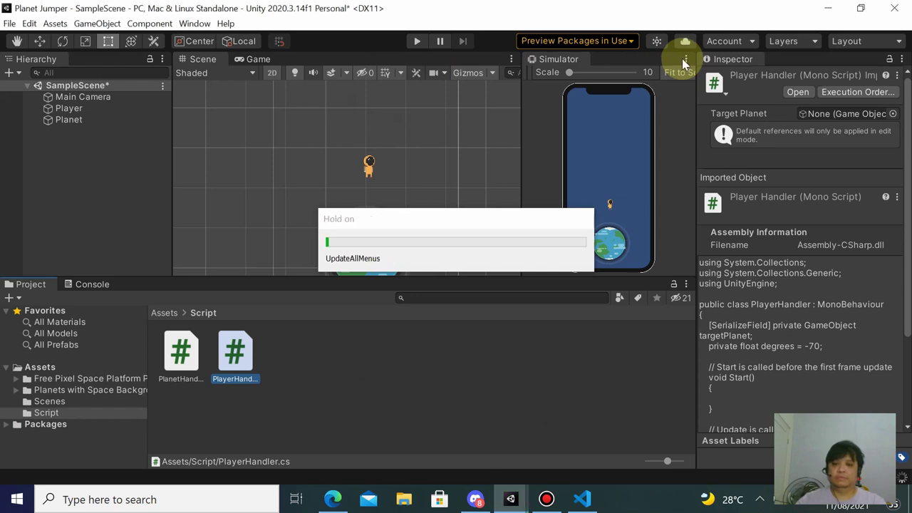
pyautogui.click(685, 61)
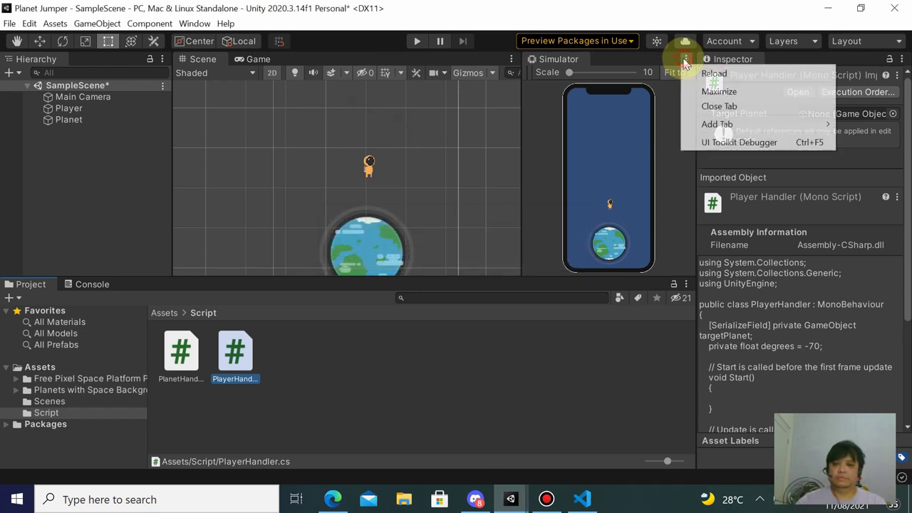
pyautogui.click(713, 92)
pyautogui.click(415, 42)
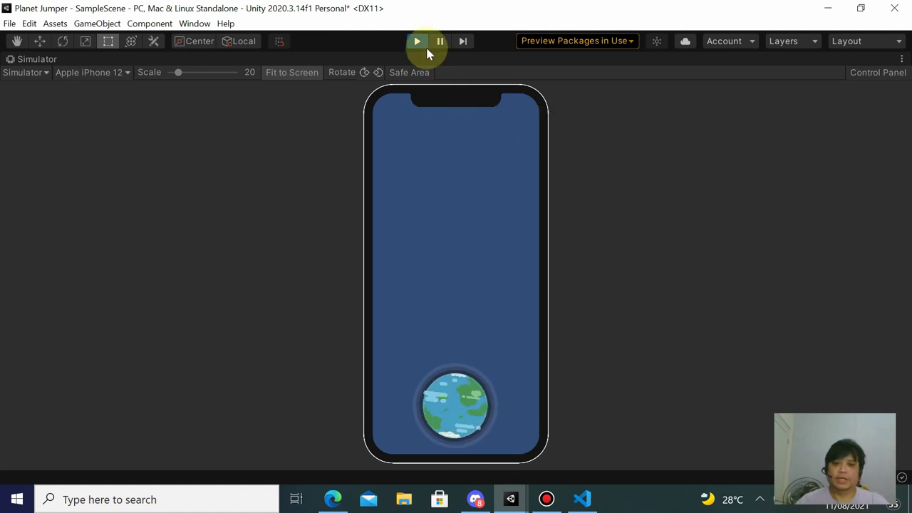
pyautogui.hotkey('alt', 'Tab')
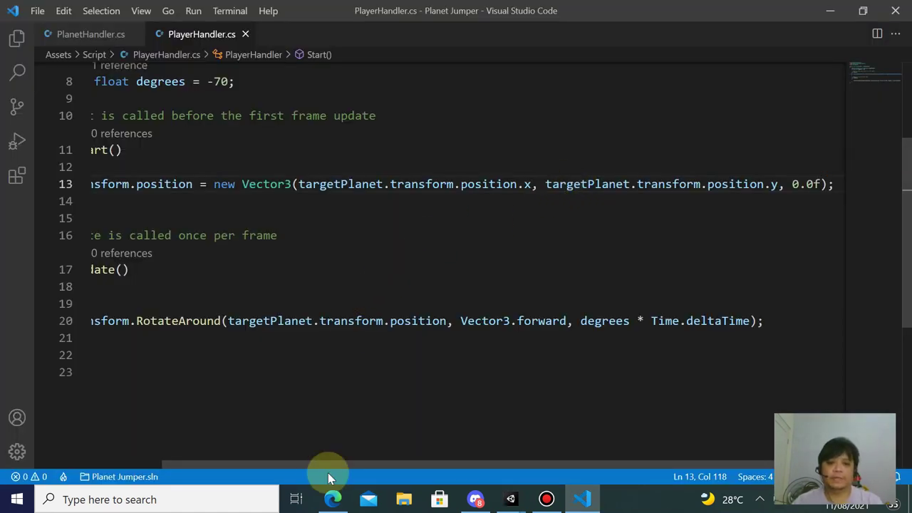
# - Cut the transform.position assignment line and paste it at the empty line in Update
pyautogui.moveTo(328, 464); pyautogui.dragTo(264, 463)
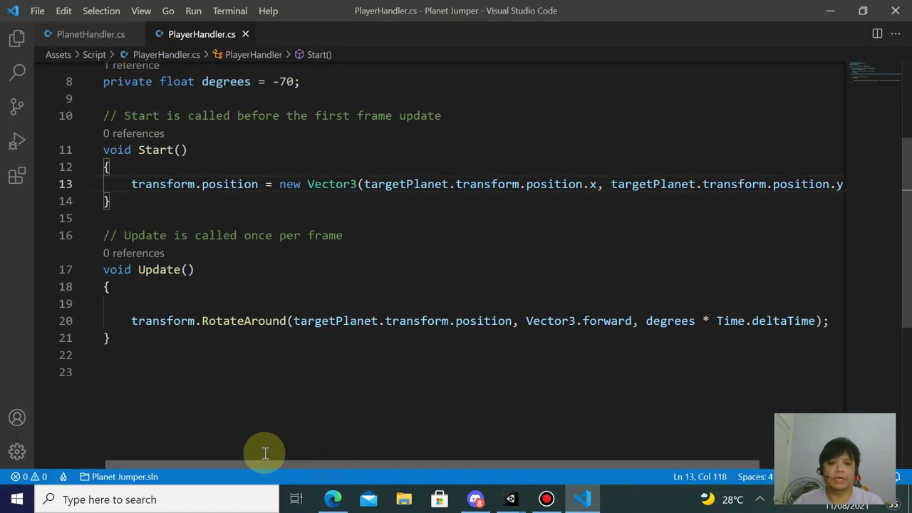
pyautogui.click(149, 185)
pyautogui.click(624, 465)
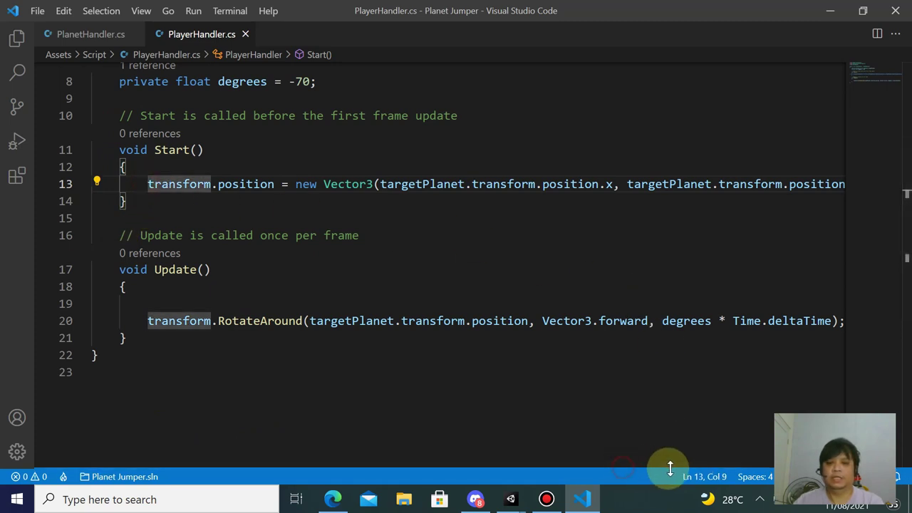
pyautogui.click(661, 464)
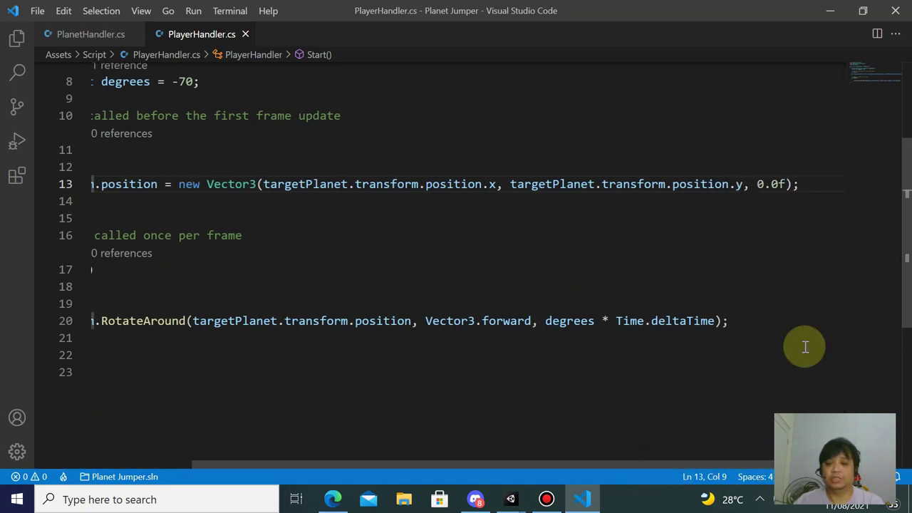
pyautogui.keyDown('shift'); pyautogui.click(822, 191); pyautogui.keyUp('shift')
pyautogui.hotkey('ctrl', 'x')
pyautogui.click(163, 305)
pyautogui.hotkey('ctrl', 'v')
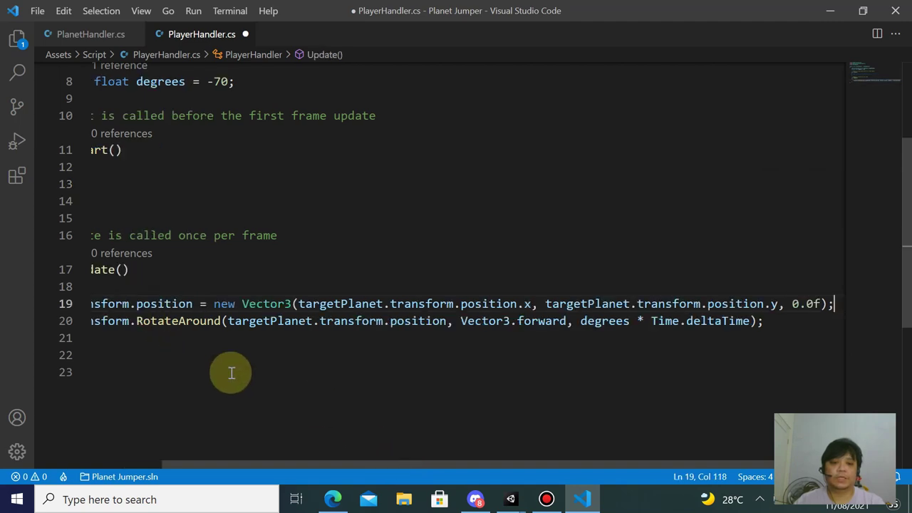
# - Select the position line in Update and remove it from there
pyautogui.moveTo(248, 464); pyautogui.dragTo(174, 448)
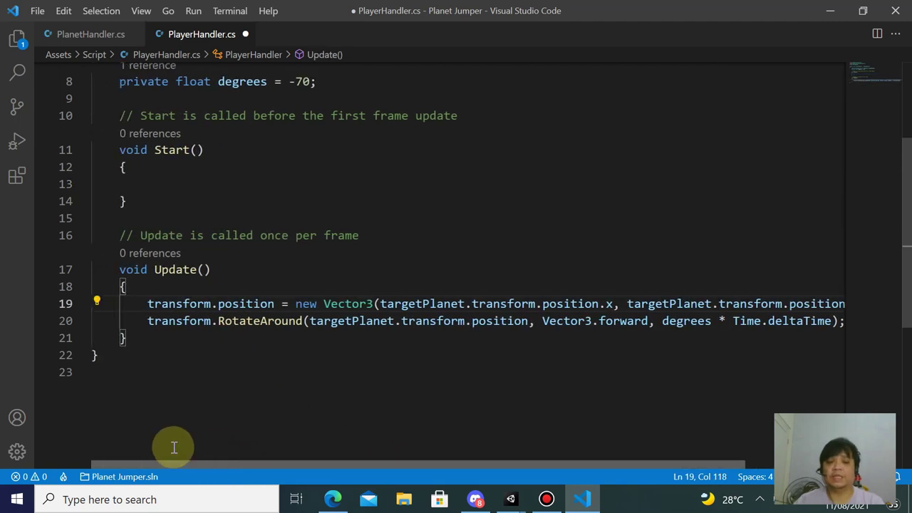
pyautogui.click(147, 304)
pyautogui.moveTo(377, 467); pyautogui.dragTo(546, 467)
pyautogui.hscroll(-1, 392, 421)
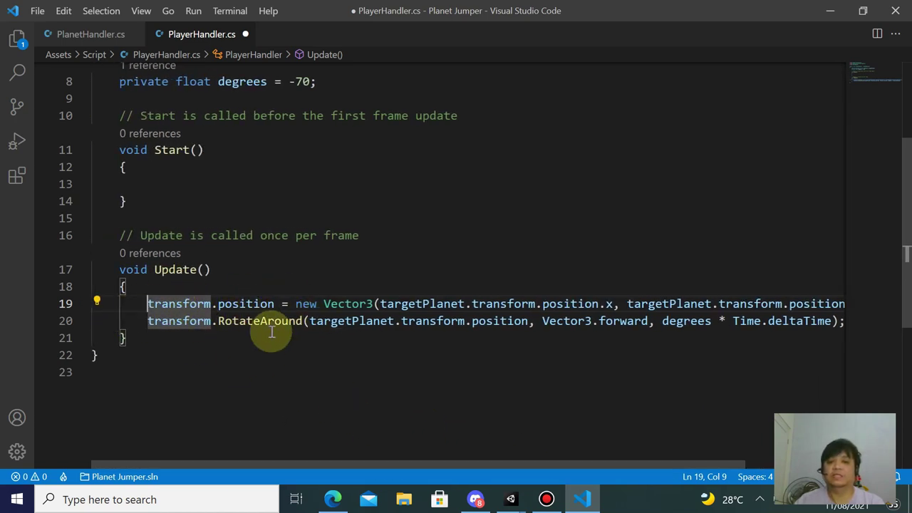
pyautogui.click(333, 468)
pyautogui.moveTo(333, 468); pyautogui.dragTo(611, 385)
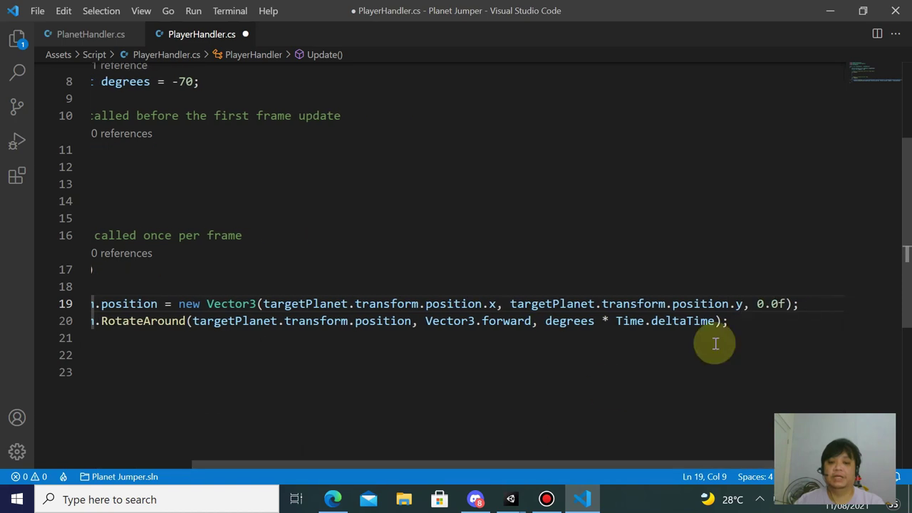
pyautogui.keyDown('shift'); pyautogui.click(801, 304); pyautogui.keyUp('shift')
pyautogui.press('BackSpace')
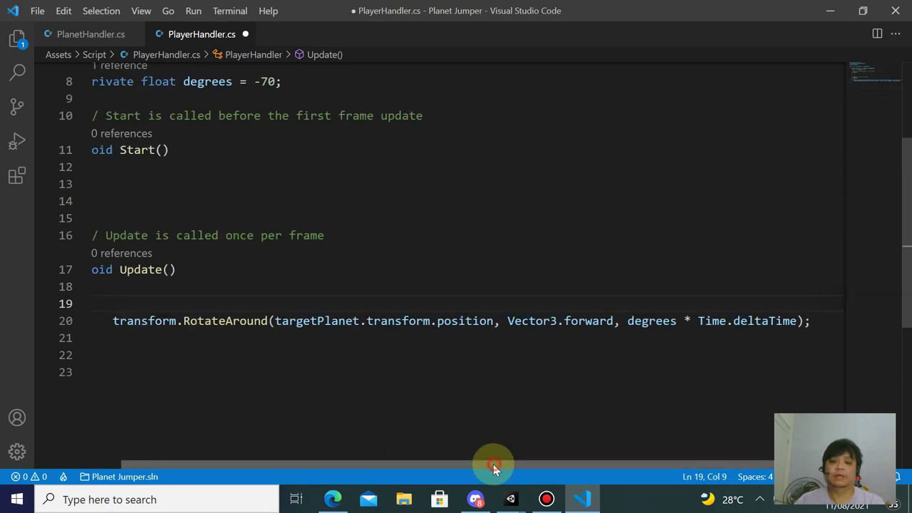
# - Paste the position line into Start, delete Update's empty line, and save
pyautogui.moveTo(495, 466); pyautogui.dragTo(412, 456)
pyautogui.click(195, 183)
pyautogui.hotkey('ctrl', 'v')
pyautogui.click(155, 283)
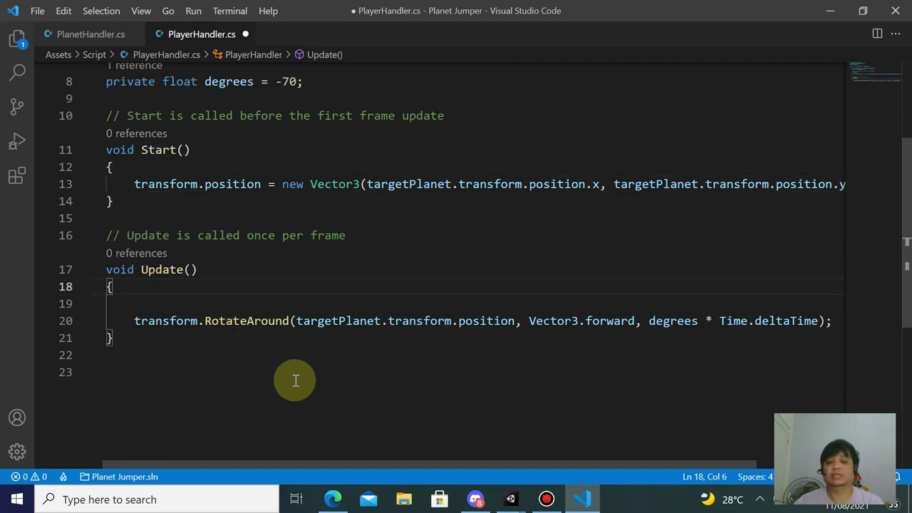
pyautogui.press('Delete')
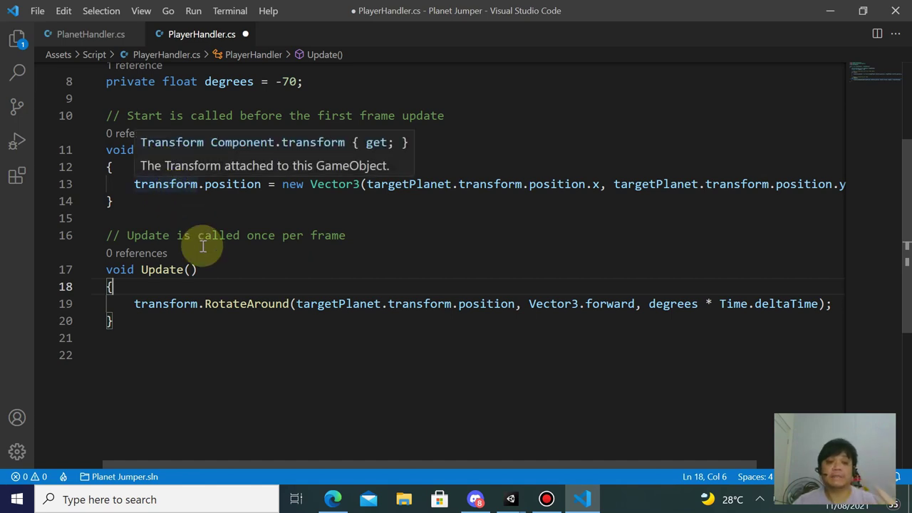
pyautogui.hotkey('ctrl', 's')
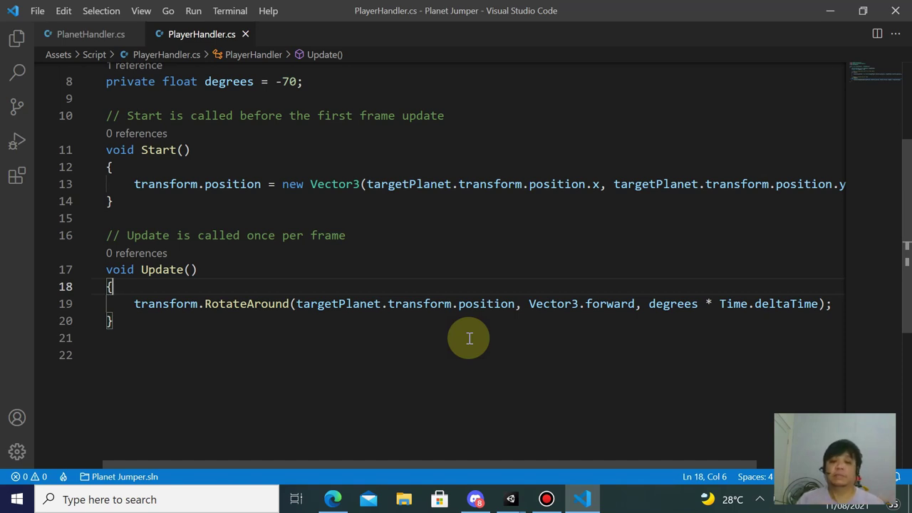
# - Back in Unity, play and stop the scene to watch the astronaut orbit, then switch to the slides
pyautogui.click(511, 498)
pyautogui.click(551, 439)
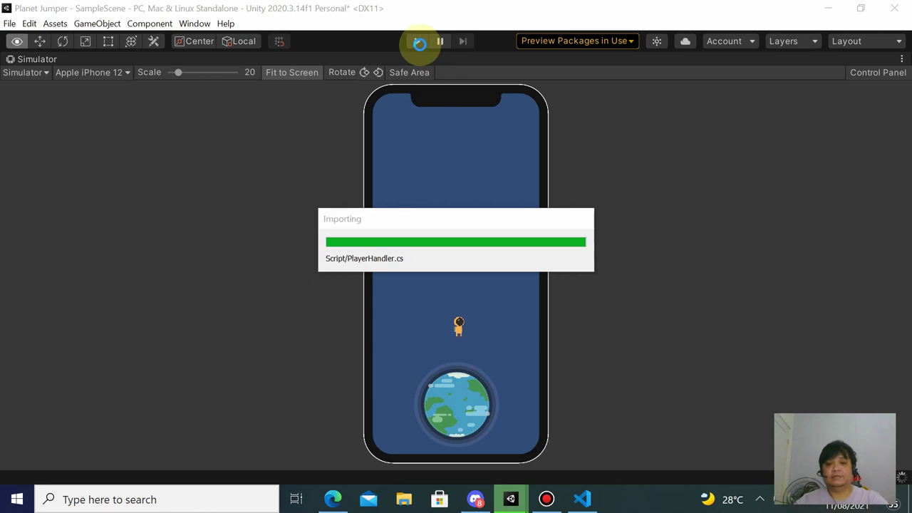
pyautogui.click(418, 42)
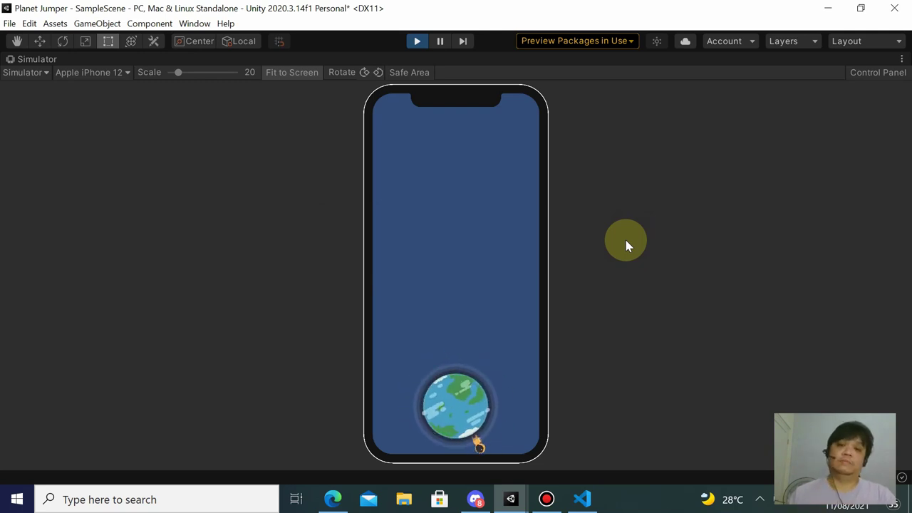
pyautogui.click(418, 42)
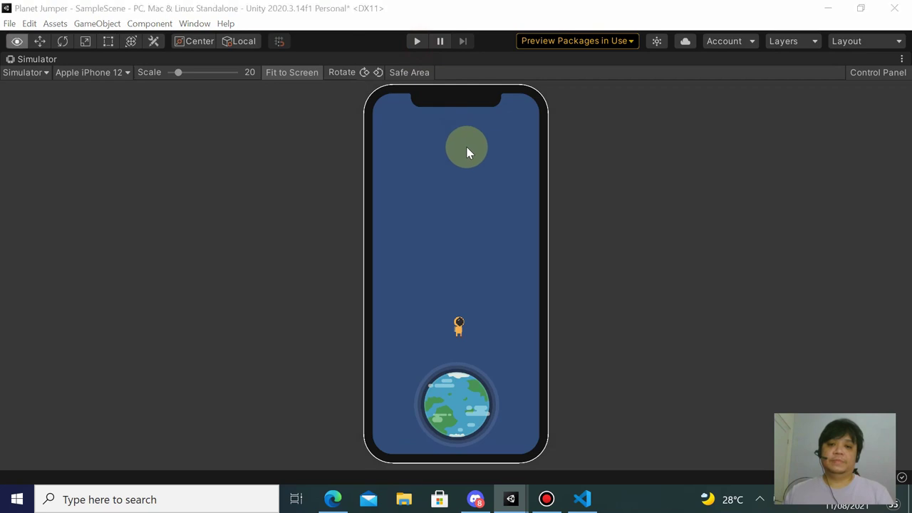
pyautogui.hotkey('alt', 'Tab')
pyautogui.hotkey('alt', 'Tab')
pyautogui.hotkey('alt', 'Tab')
pyautogui.hotkey('alt', 'Tab')
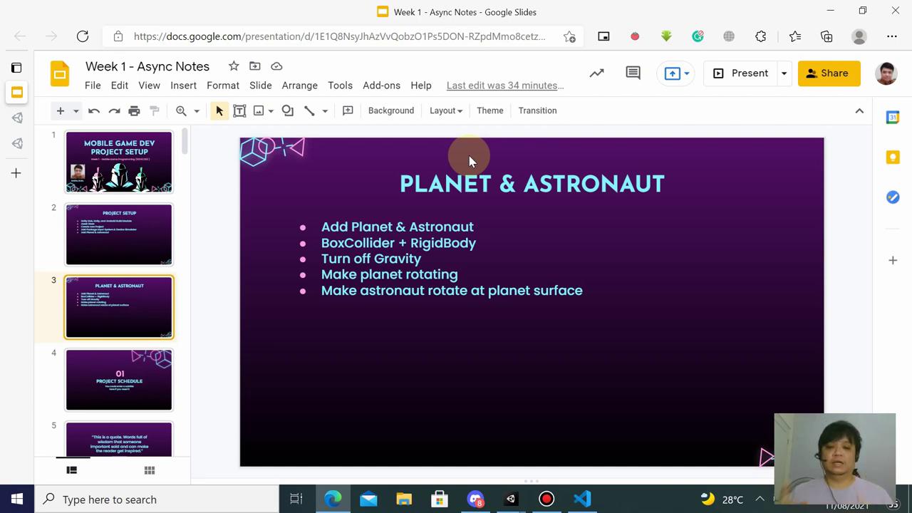
# - Return to the Unity editor after reviewing the PLANET & ASTRONAUT checklist slide
pyautogui.hotkey('alt', 'Tab')
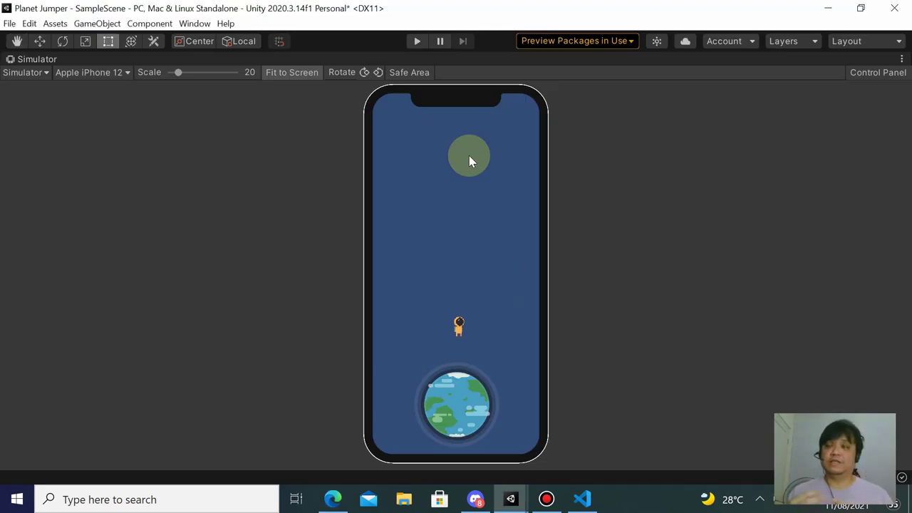